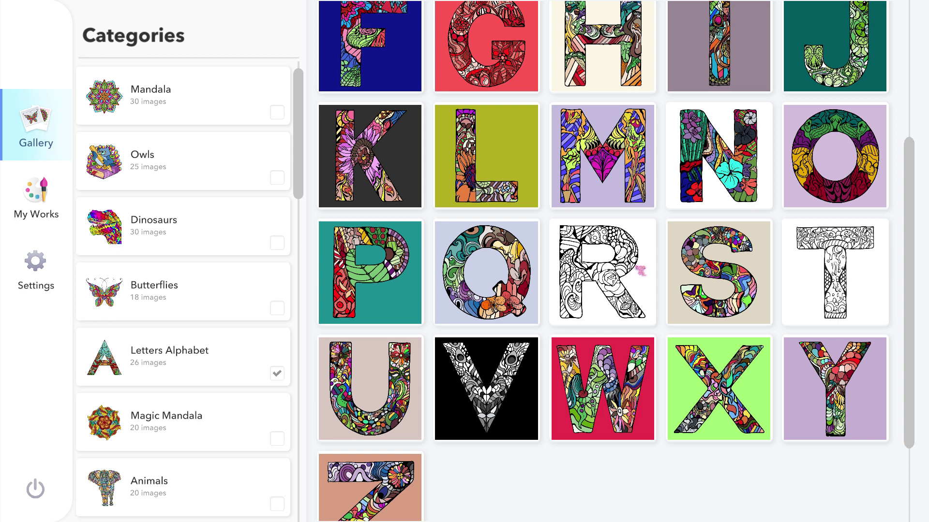
# - Open the uncolored letter T picture from the Letters Alphabet gallery and bring up page 4 of My Palette
pyautogui.click(856, 271)
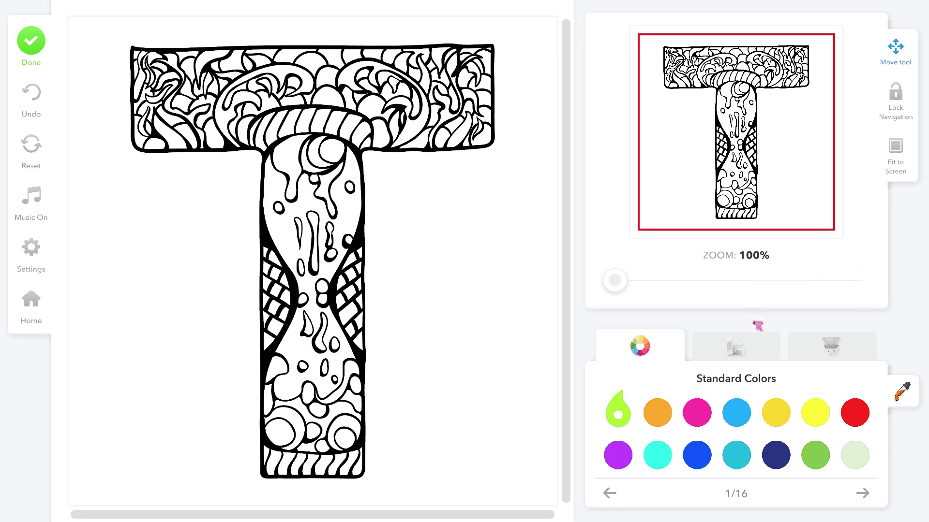
pyautogui.click(764, 356)
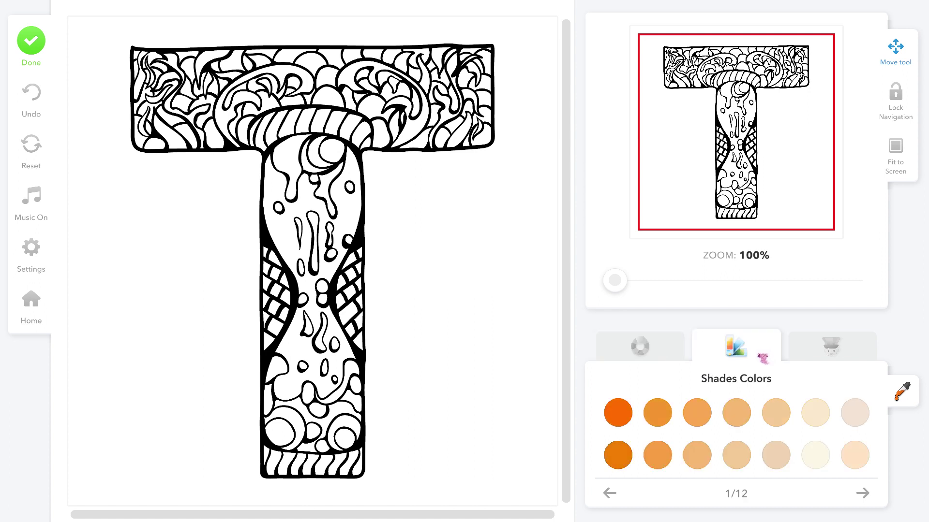
pyautogui.click(863, 494)
pyautogui.click(863, 493)
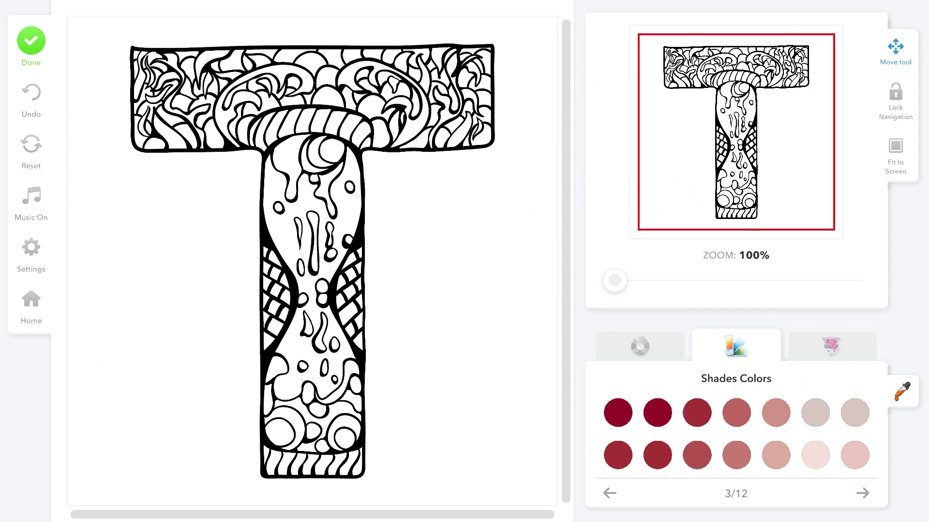
pyautogui.click(831, 344)
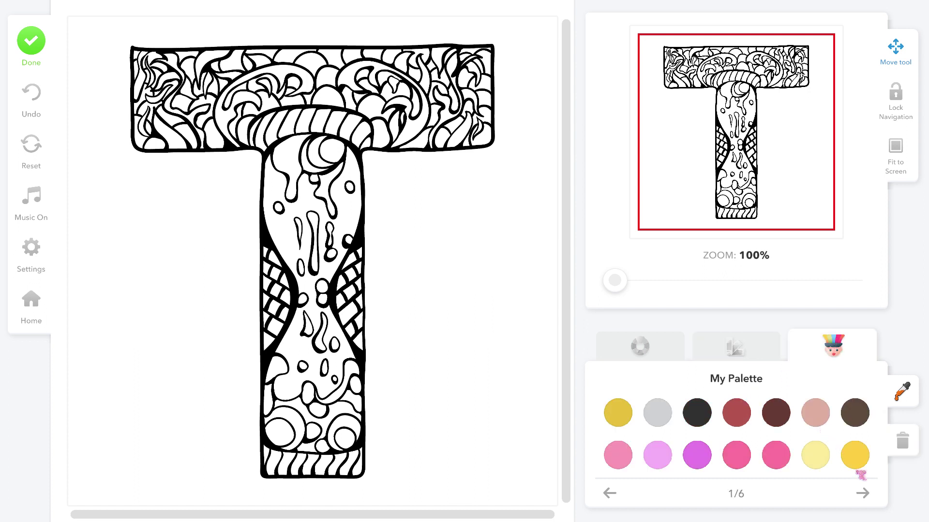
pyautogui.click(863, 492)
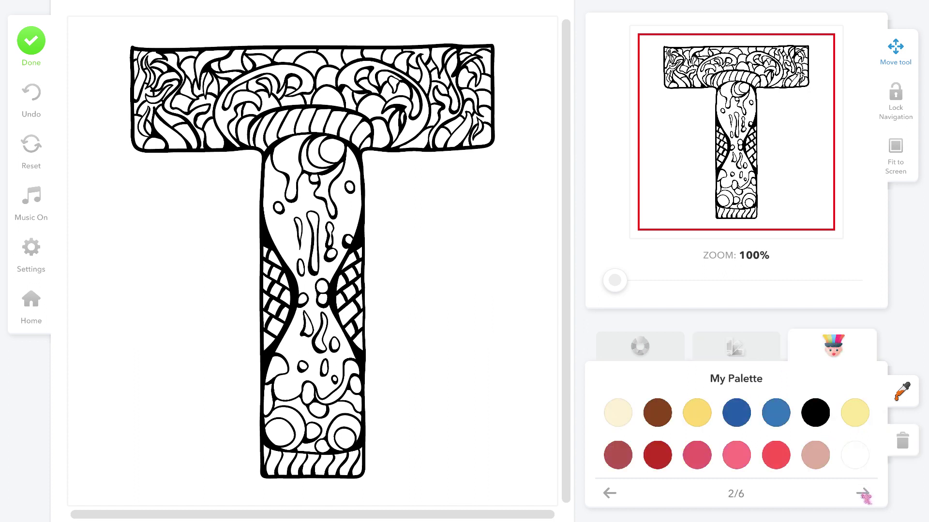
pyautogui.click(864, 493)
pyautogui.click(864, 495)
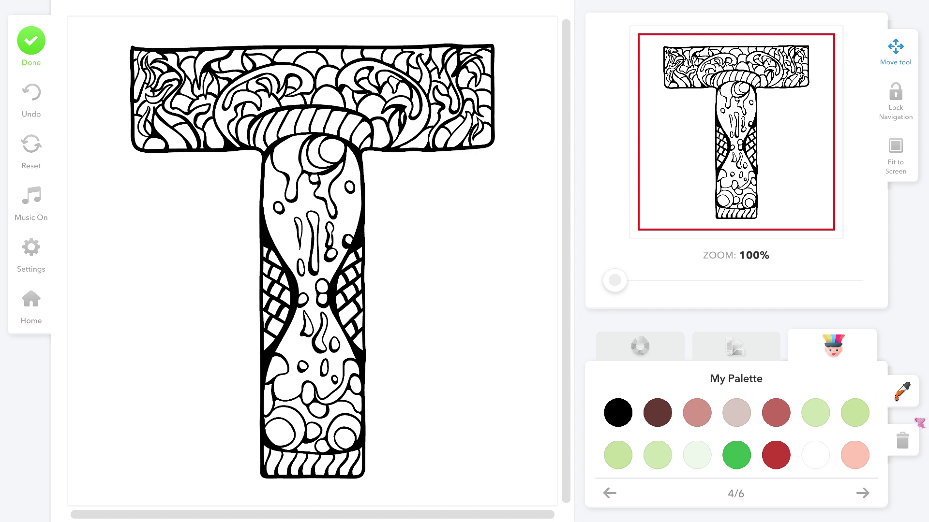
# - Fill the small upper-left corner area of the T's crossbar with bright green from My Palette
pyautogui.click(736, 456)
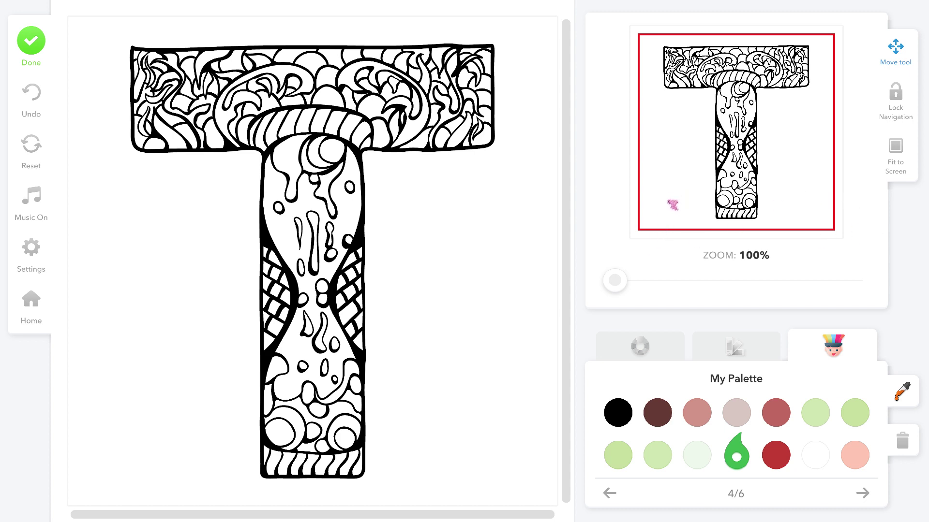
pyautogui.moveTo(619, 276); pyautogui.dragTo(656, 282)
pyautogui.moveTo(707, 133); pyautogui.dragTo(667, 93)
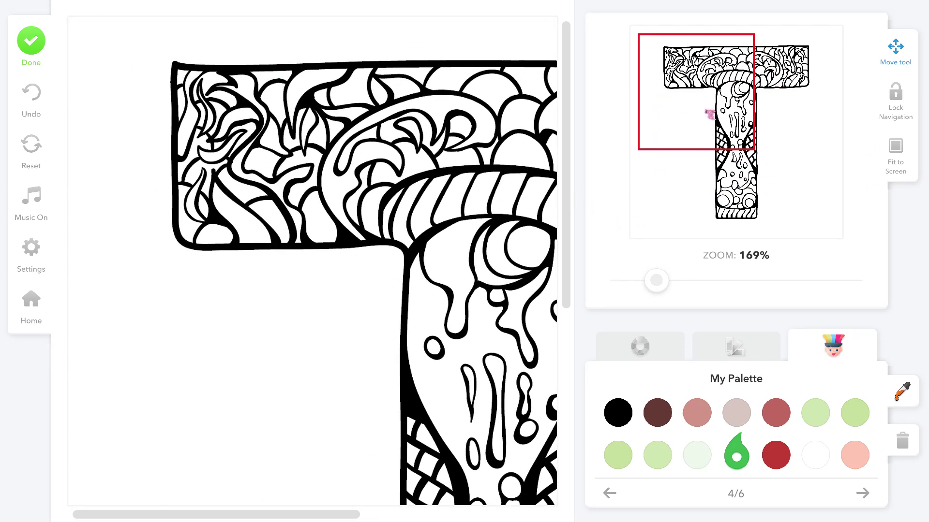
pyautogui.moveTo(661, 281); pyautogui.dragTo(739, 280)
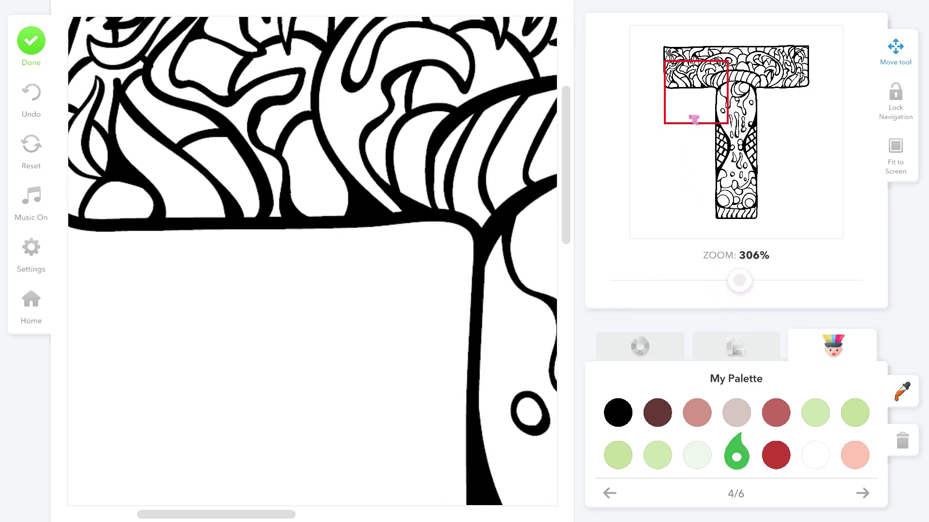
pyautogui.moveTo(699, 114); pyautogui.dragTo(689, 90)
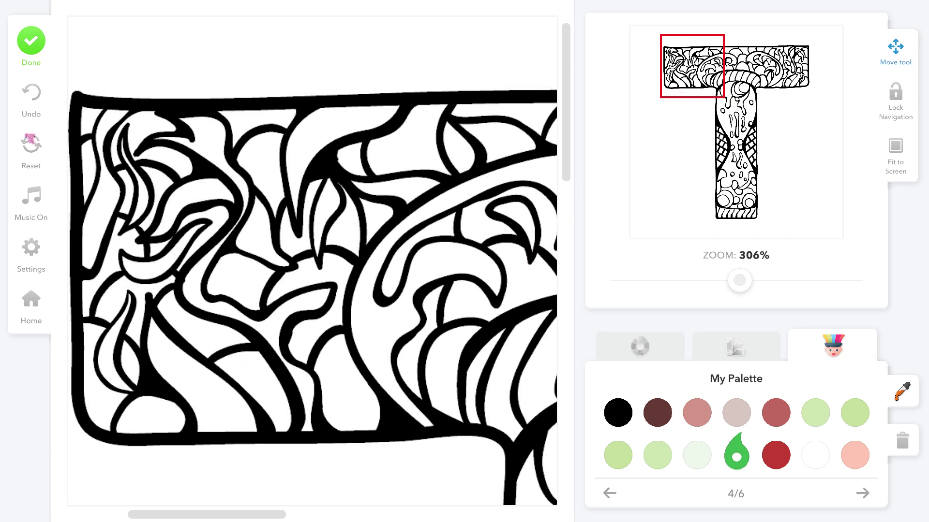
pyautogui.click(95, 127)
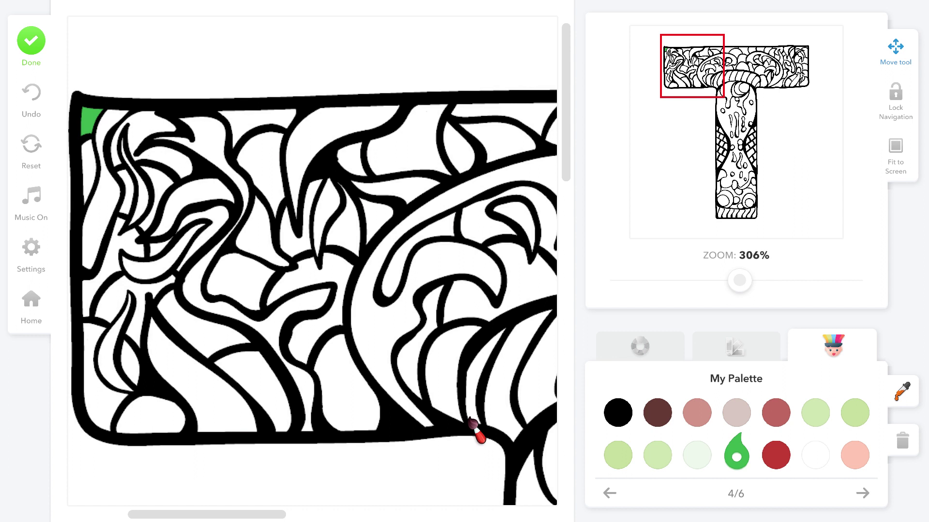
# - Fill the two long leaf shapes along the crossbar's left edge, below the green corner, with light green
pyautogui.click(659, 447)
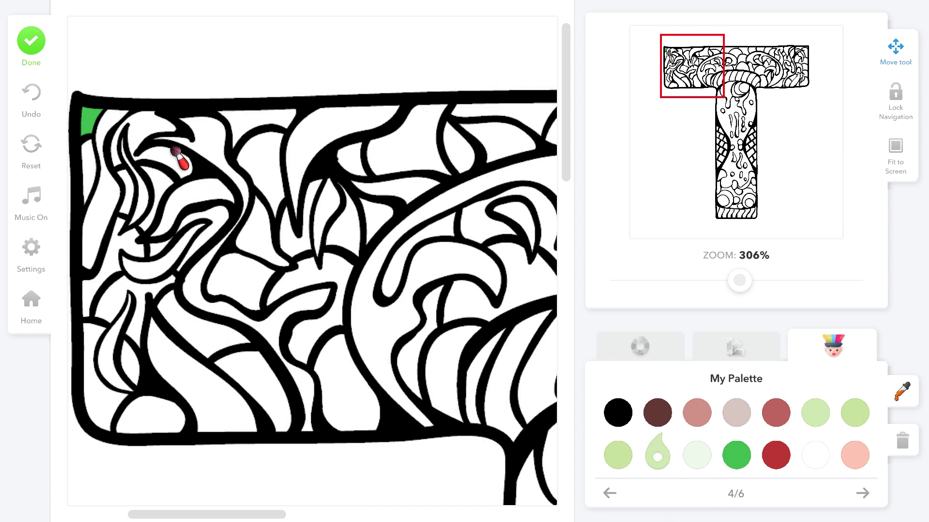
pyautogui.click(120, 126)
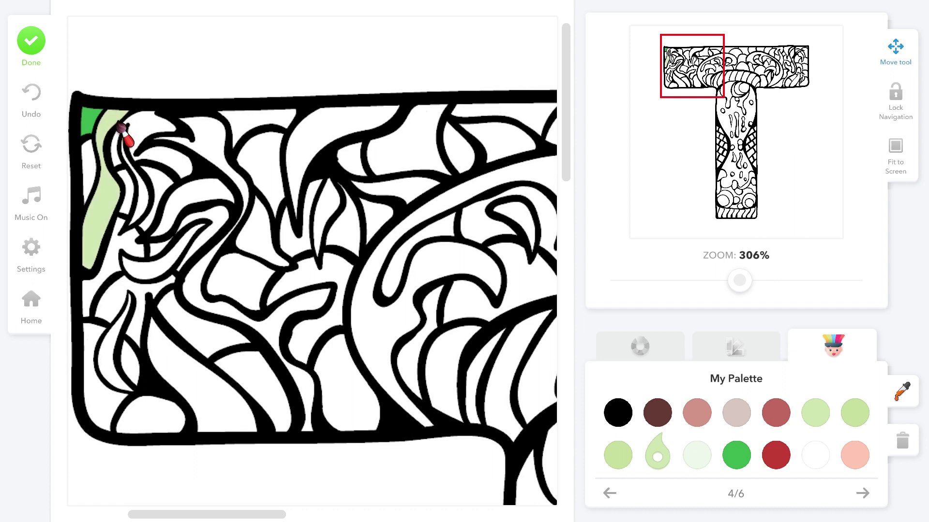
pyautogui.click(91, 182)
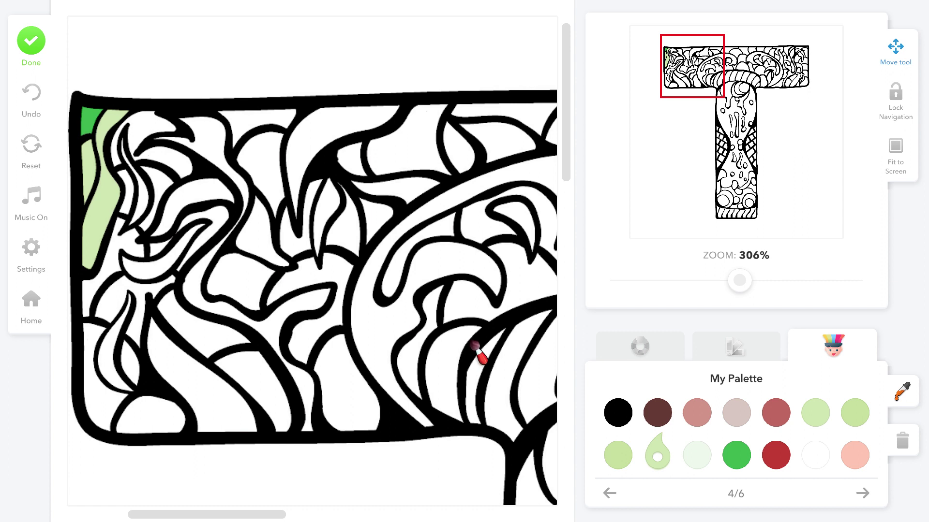
# - Try very pale mint green on the curled leaves and small gaps beside the light green shapes
pyautogui.click(697, 460)
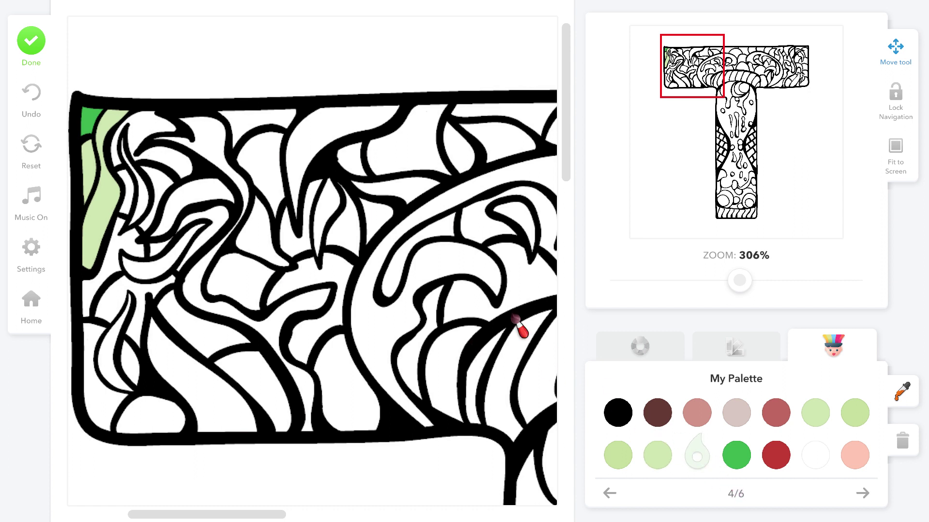
pyautogui.click(165, 134)
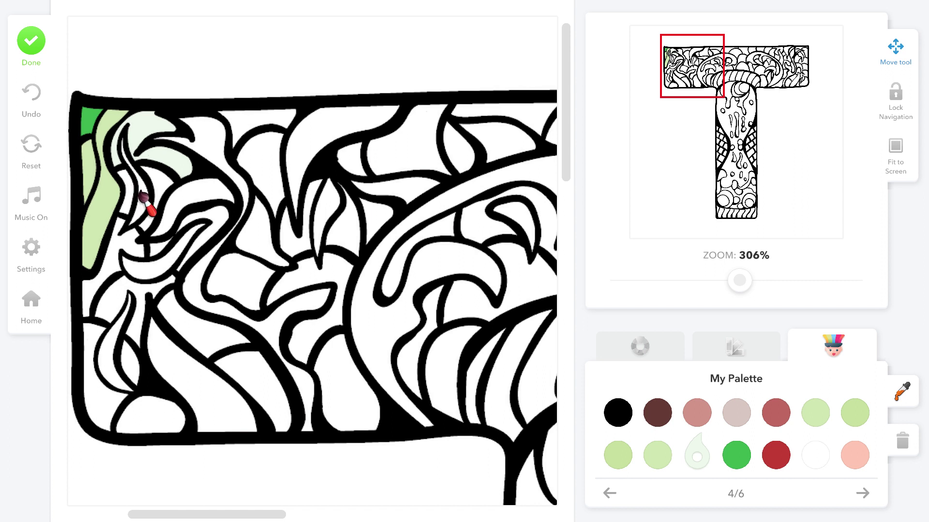
pyautogui.click(117, 252)
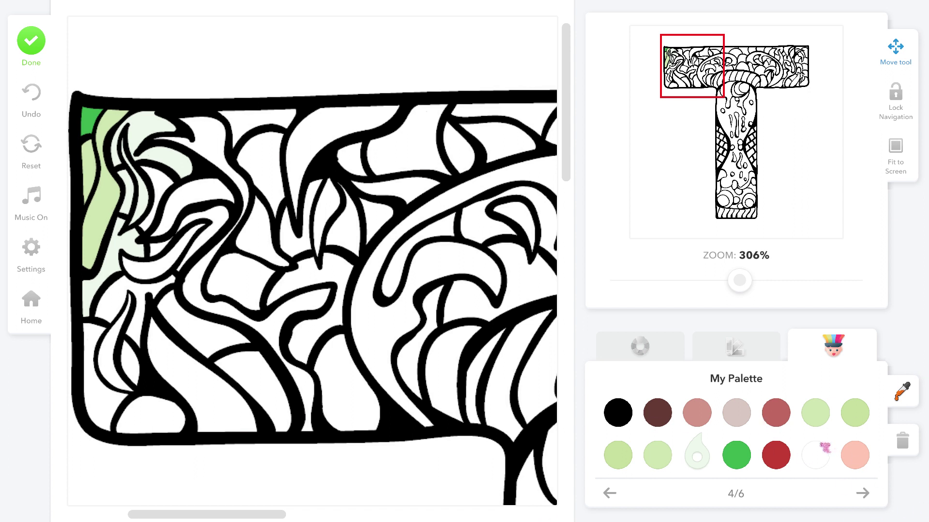
# - Fill the curled leaves and small gaps at the crossbar's upper left with light green from My Palette
pyautogui.click(815, 412)
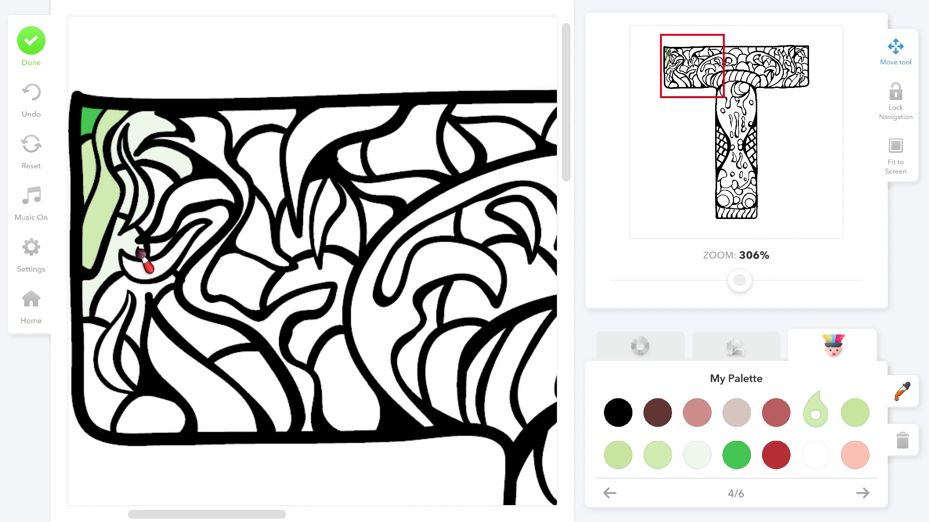
pyautogui.click(123, 200)
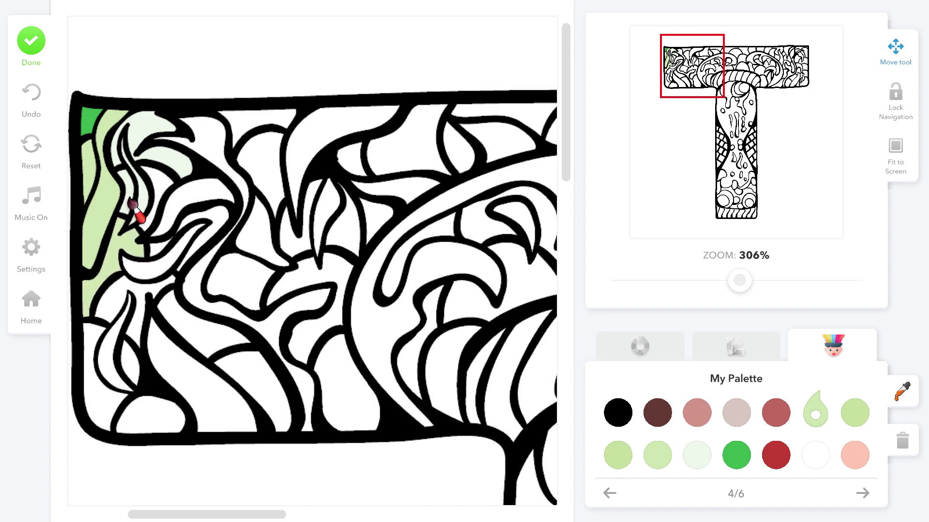
pyautogui.click(121, 161)
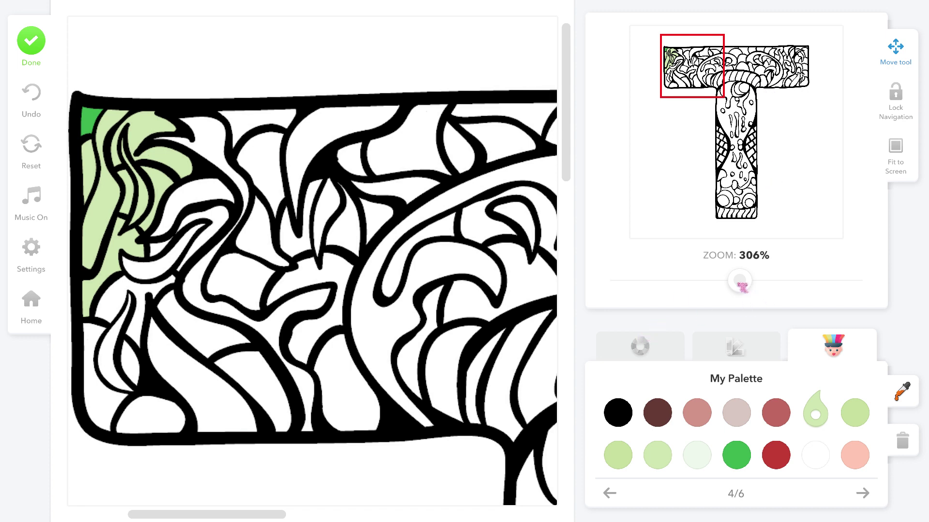
# - Select the darkest purple on page 9 of the Shades Colors palette for the crossbar's left end
pyautogui.moveTo(742, 289); pyautogui.dragTo(600, 295)
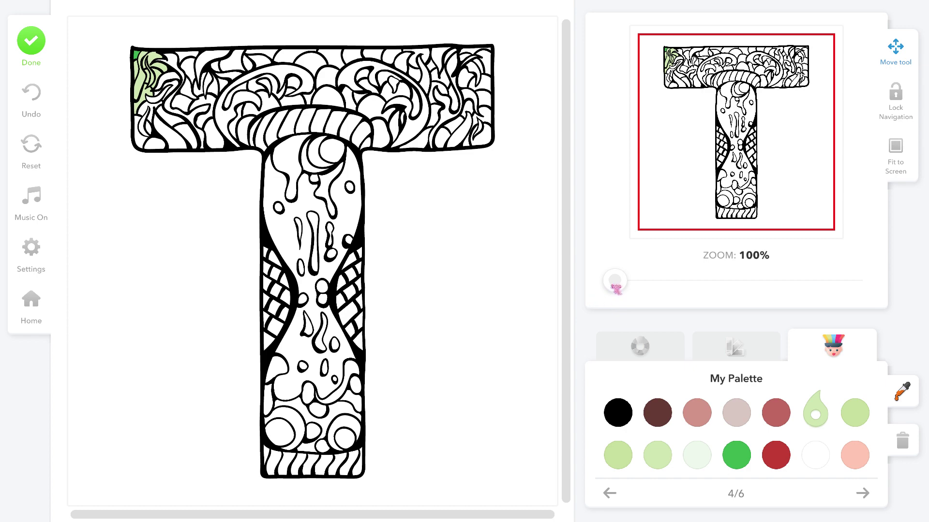
pyautogui.moveTo(615, 289); pyautogui.dragTo(666, 283)
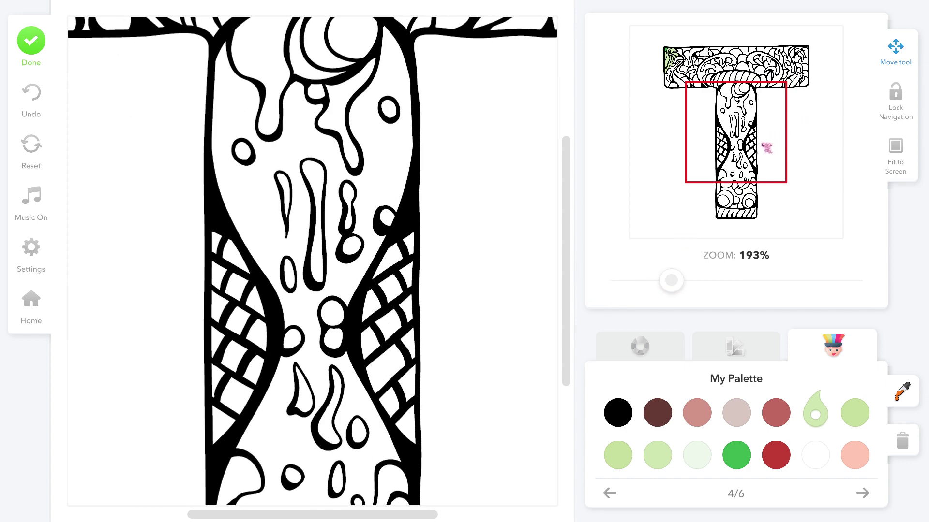
pyautogui.moveTo(767, 148); pyautogui.dragTo(761, 20)
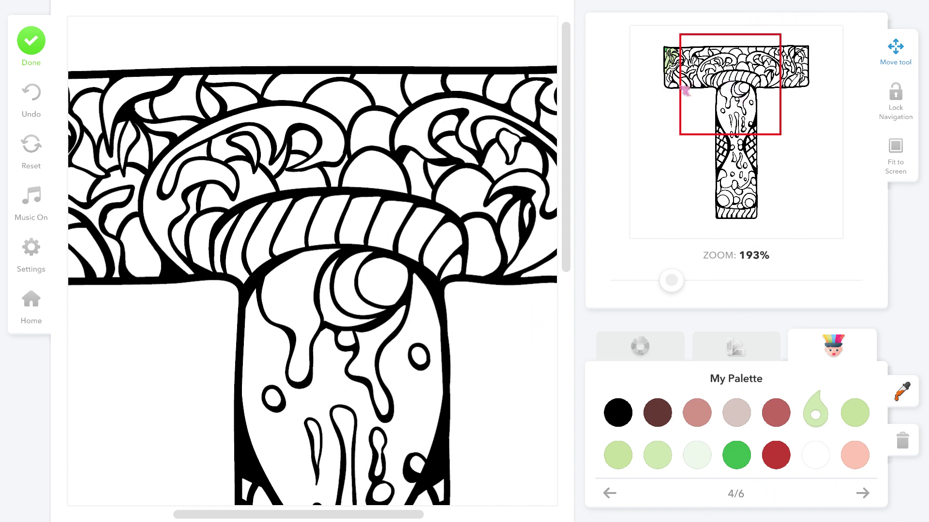
pyautogui.moveTo(753, 112); pyautogui.dragTo(696, 92)
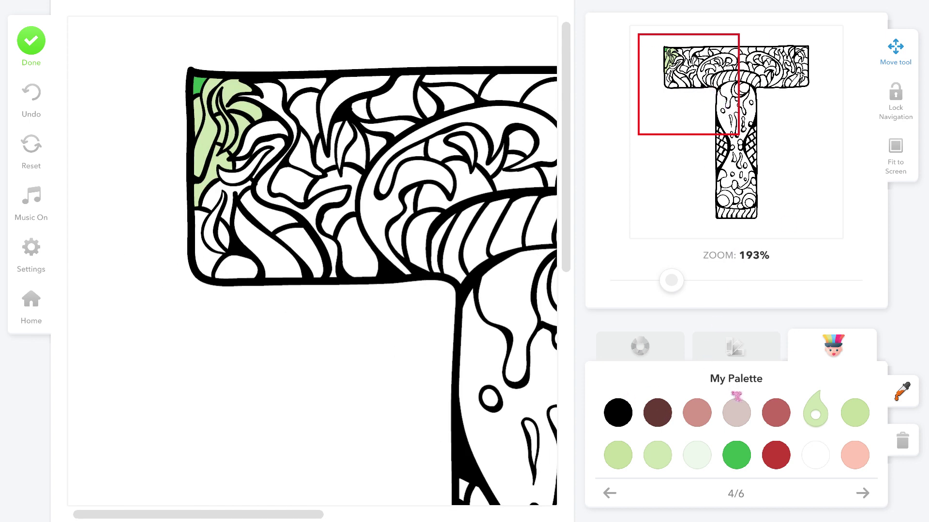
pyautogui.click(763, 347)
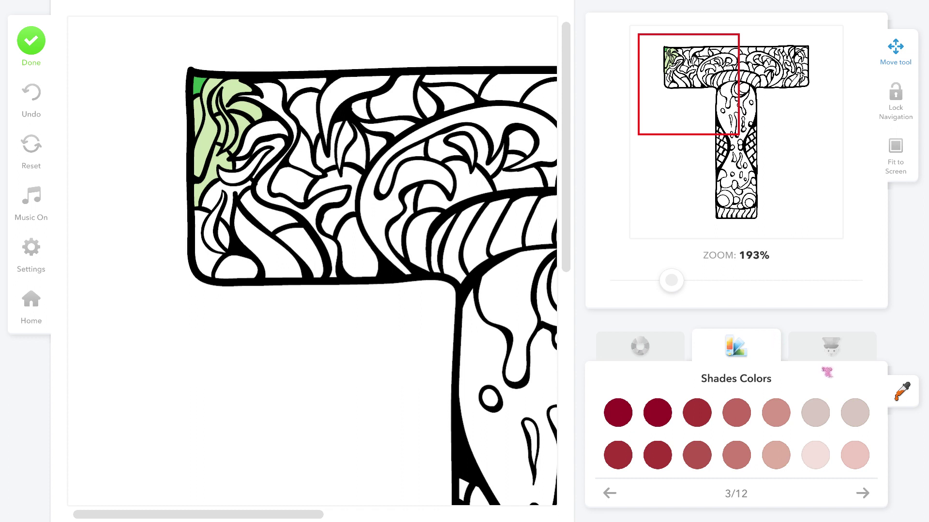
pyautogui.click(863, 494)
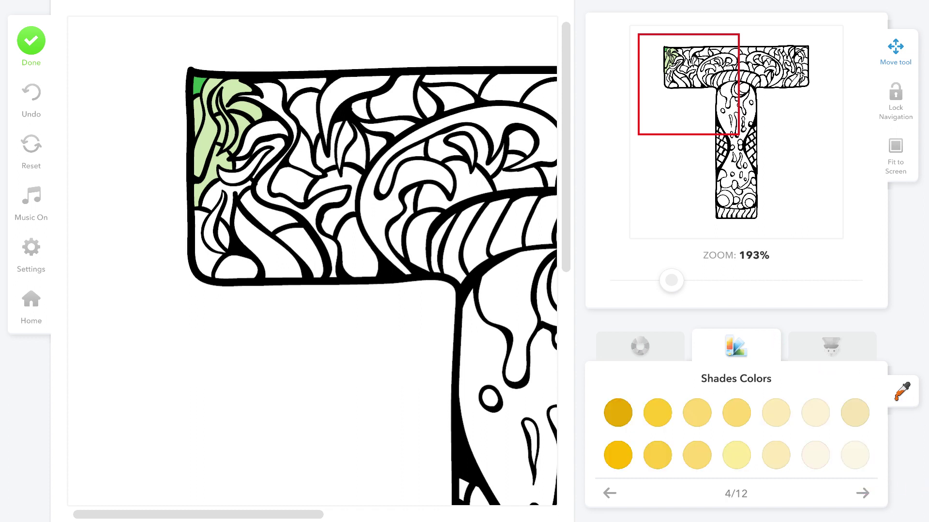
pyautogui.click(862, 494)
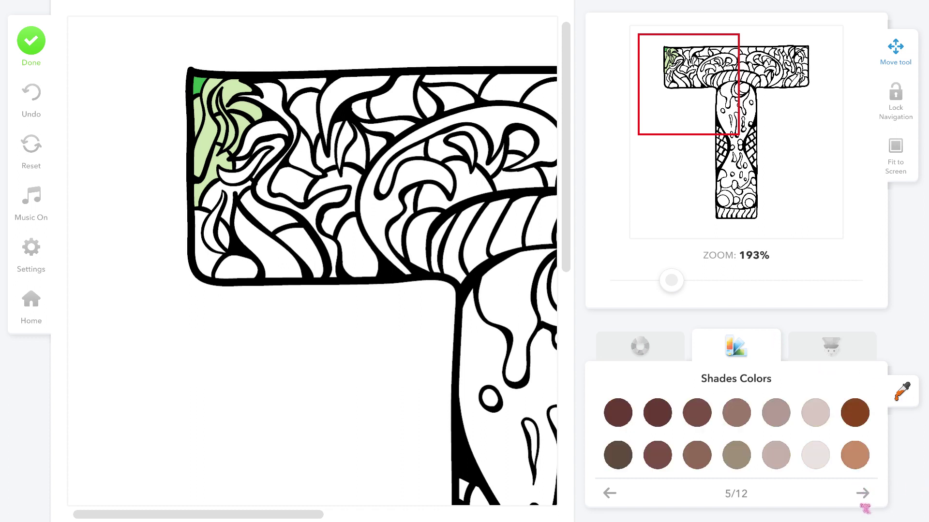
pyautogui.click(862, 494)
pyautogui.click(862, 495)
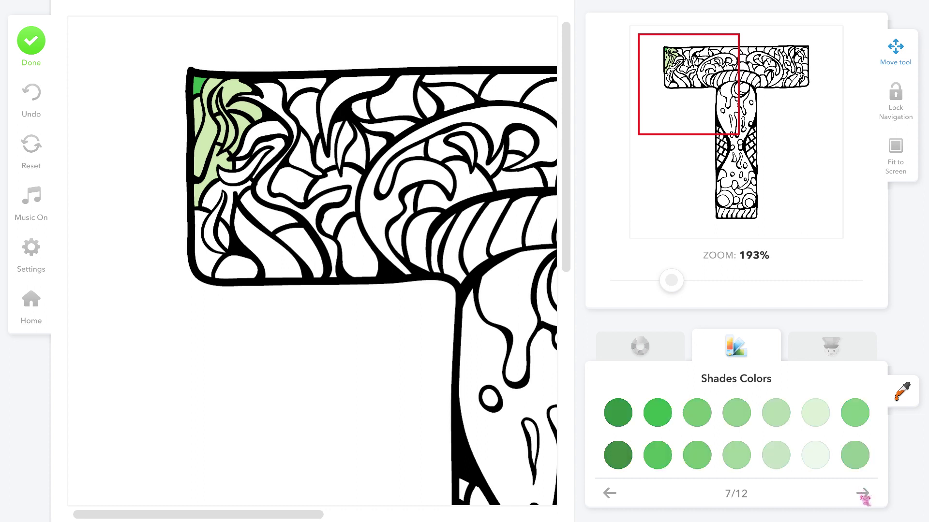
pyautogui.click(863, 494)
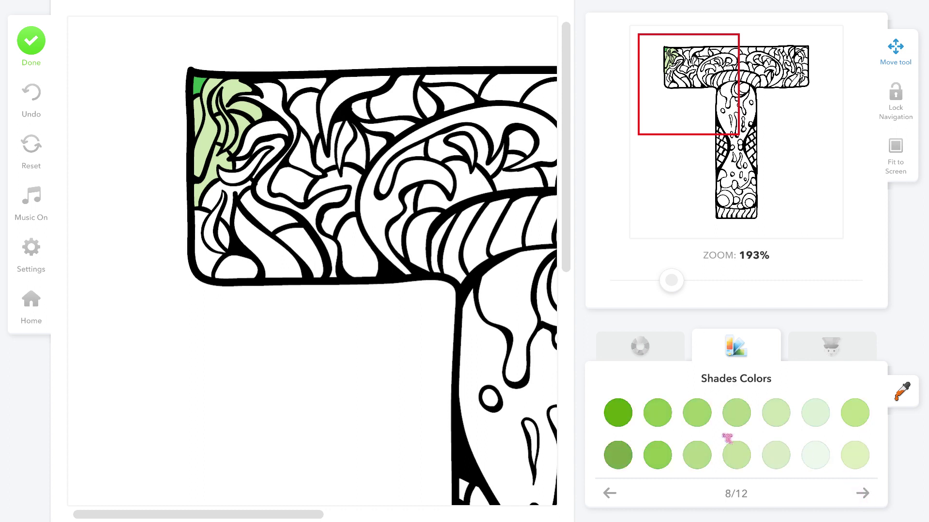
pyautogui.click(862, 494)
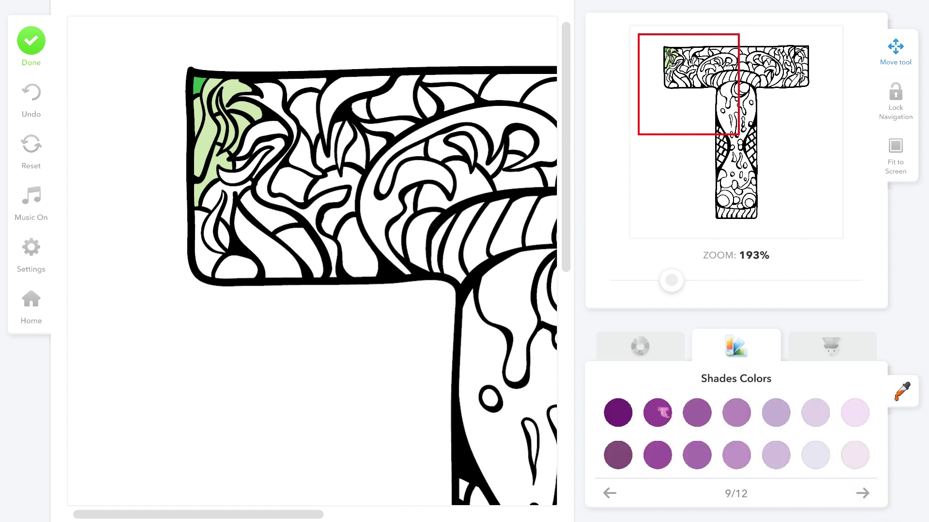
pyautogui.click(613, 414)
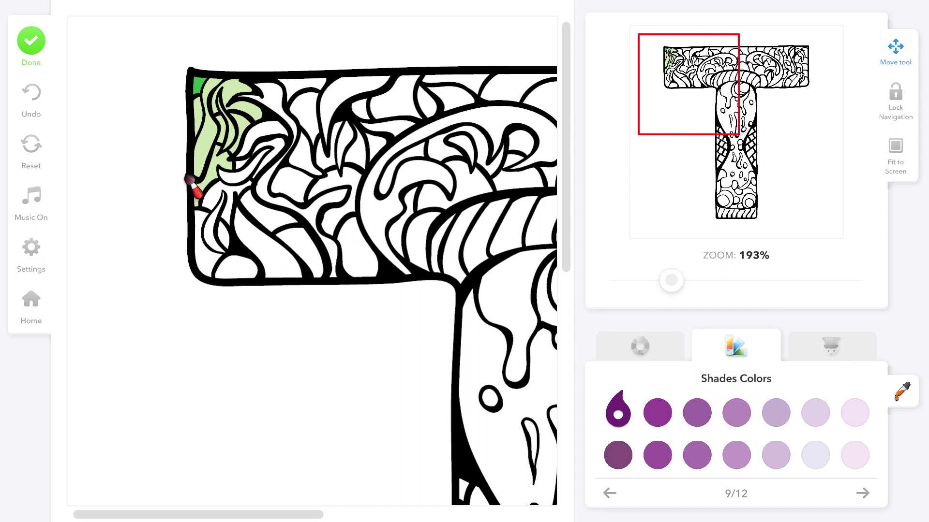
# - Fill the flame-shaped leaves and surrounding areas at the crossbar's lower left, below the light green leaves, with dark purple
pyautogui.click(235, 196)
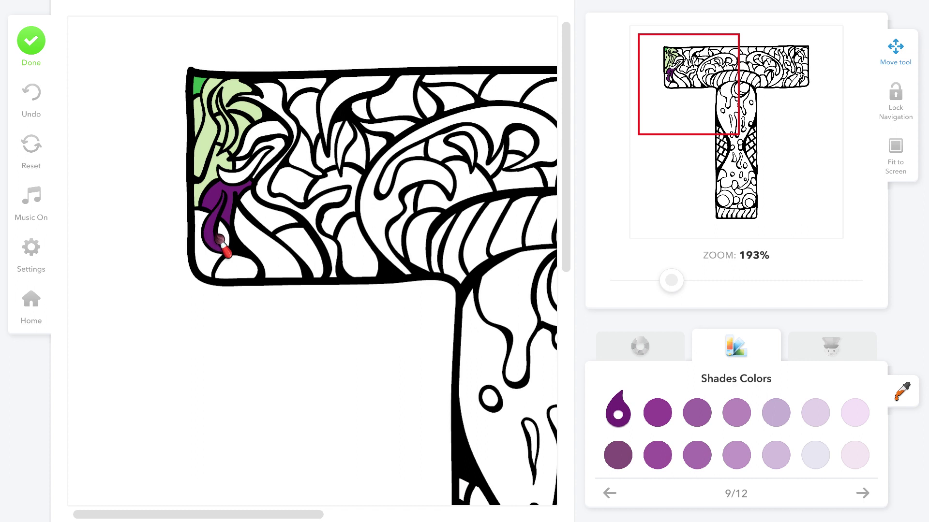
pyautogui.click(214, 263)
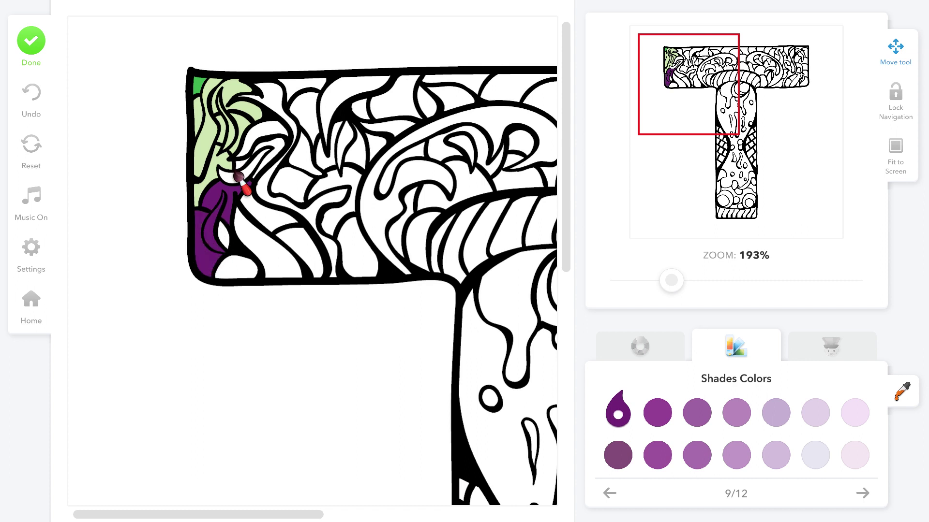
pyautogui.click(241, 173)
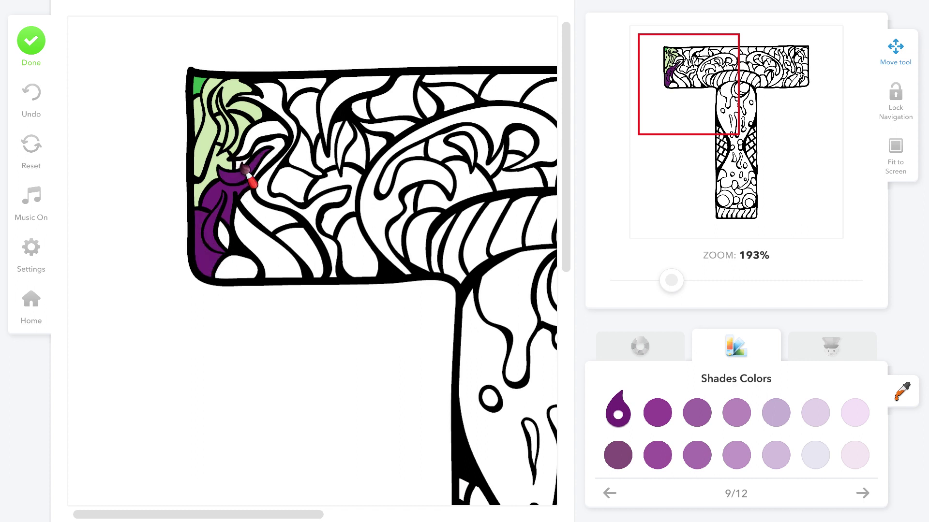
pyautogui.click(245, 169)
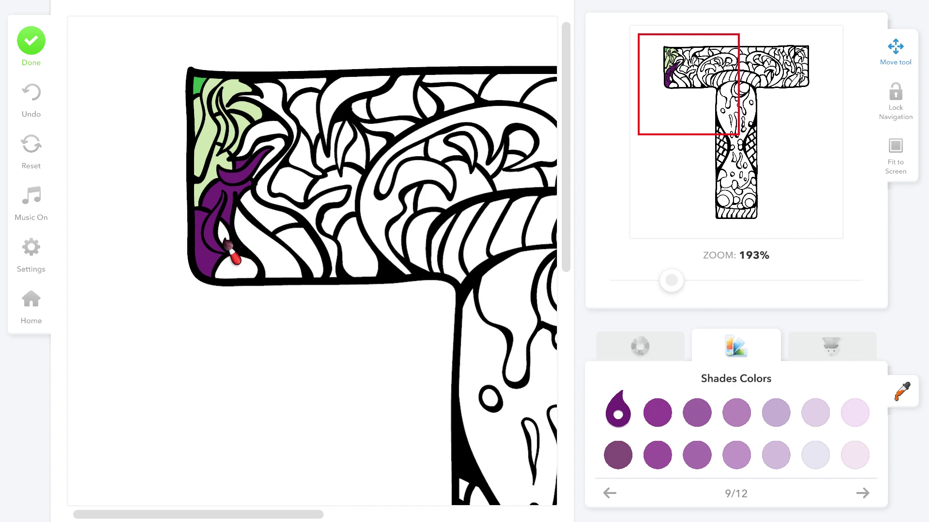
# - Fill the wavy shapes beside the light green leaves, up to the crossbar's top edge, with dark purple
pyautogui.click(279, 148)
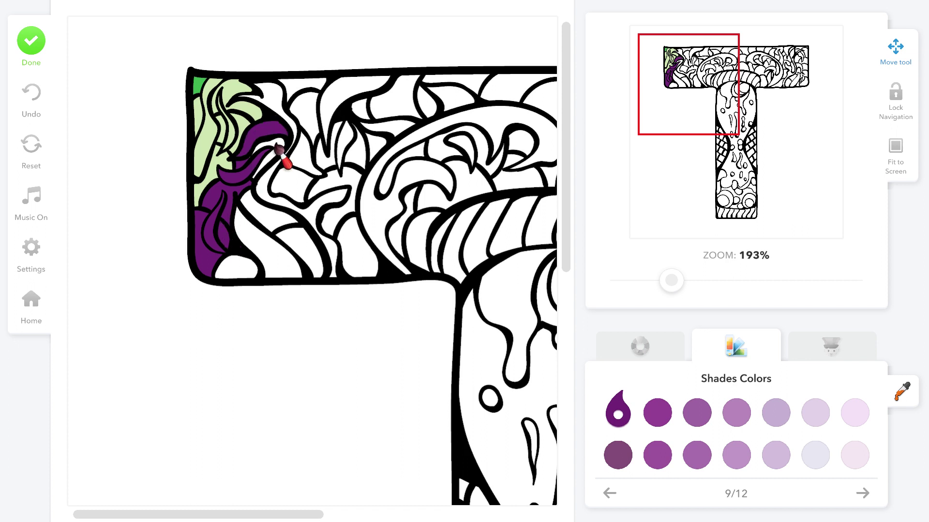
pyautogui.click(276, 94)
pyautogui.click(309, 89)
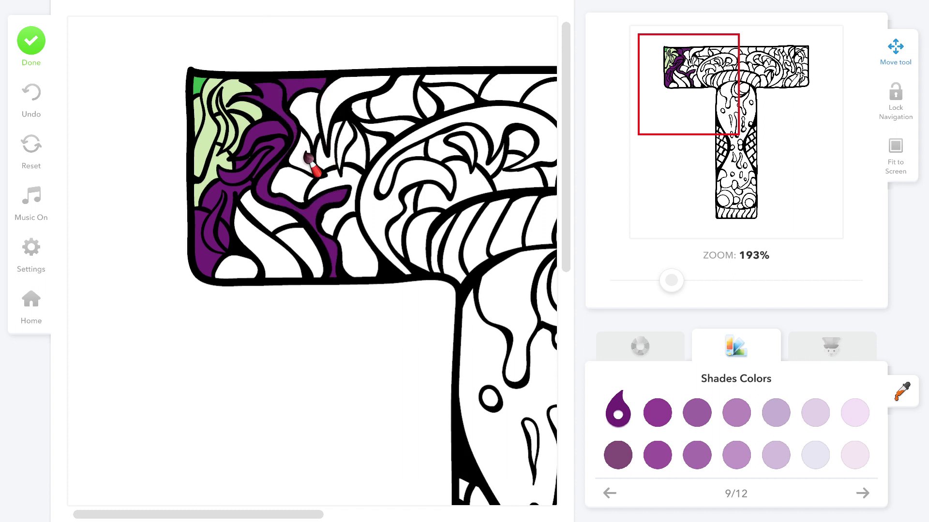
pyautogui.click(315, 137)
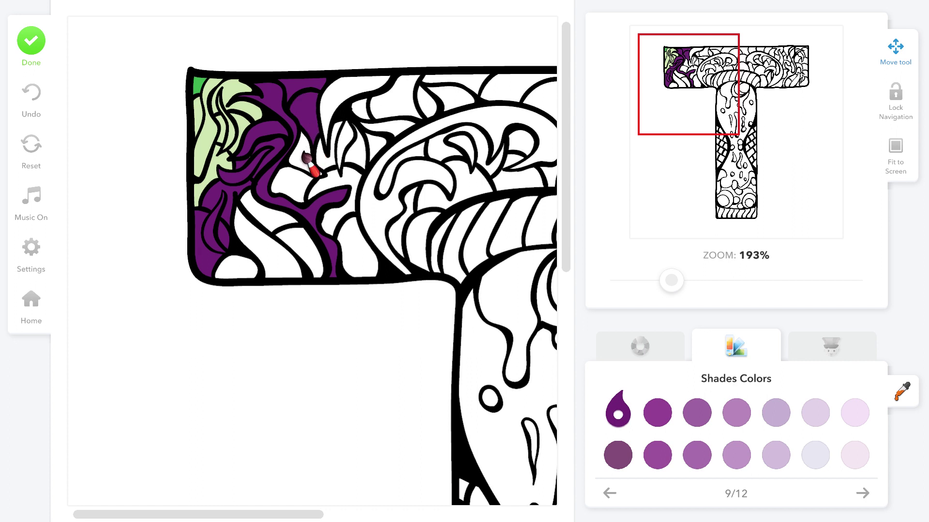
pyautogui.click(304, 202)
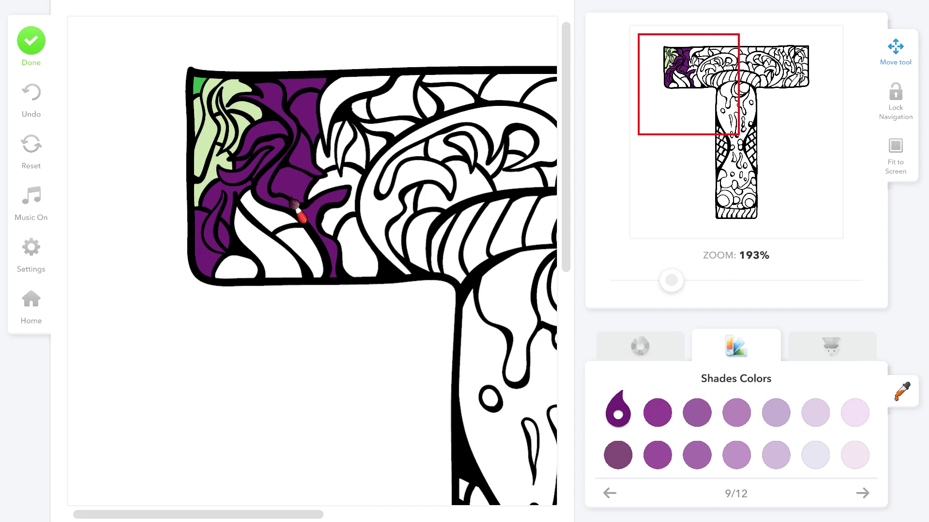
# - Fill the long curved bands and the rounded shape along the crossbar's lower left edge with dark purple
pyautogui.click(292, 251)
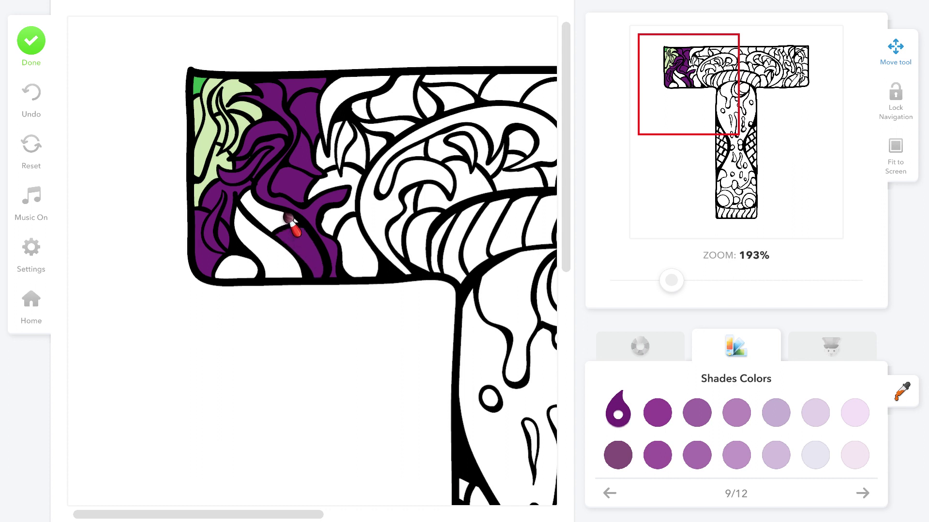
pyautogui.click(274, 233)
pyautogui.click(263, 264)
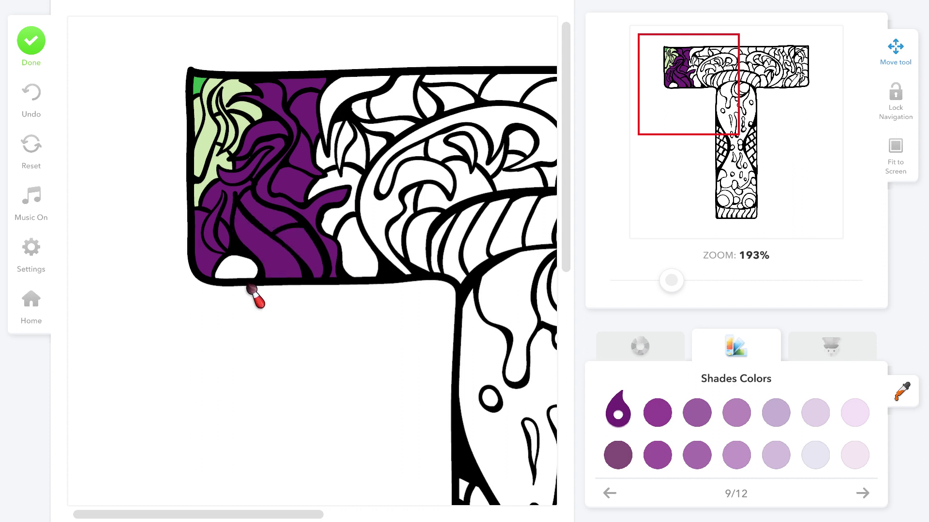
pyautogui.click(238, 273)
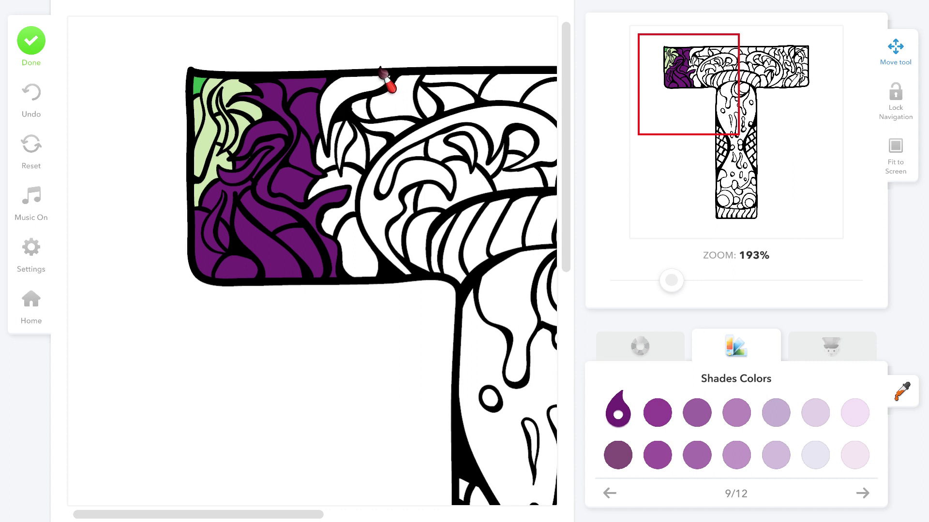
# - Fill the long swoosh at the crossbar's top edge and the pointed leaves beneath it with dark purple
pyautogui.click(367, 87)
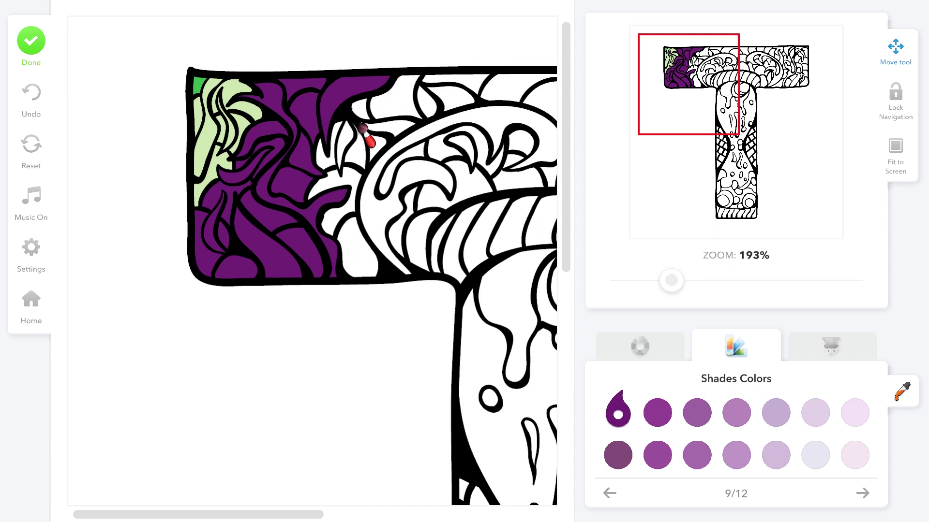
pyautogui.click(359, 113)
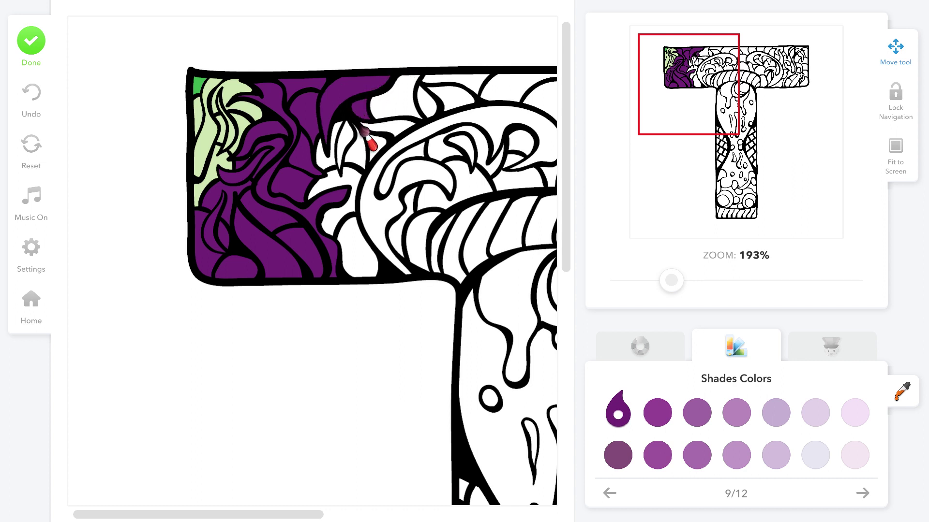
pyautogui.hscroll(1, 369, 166)
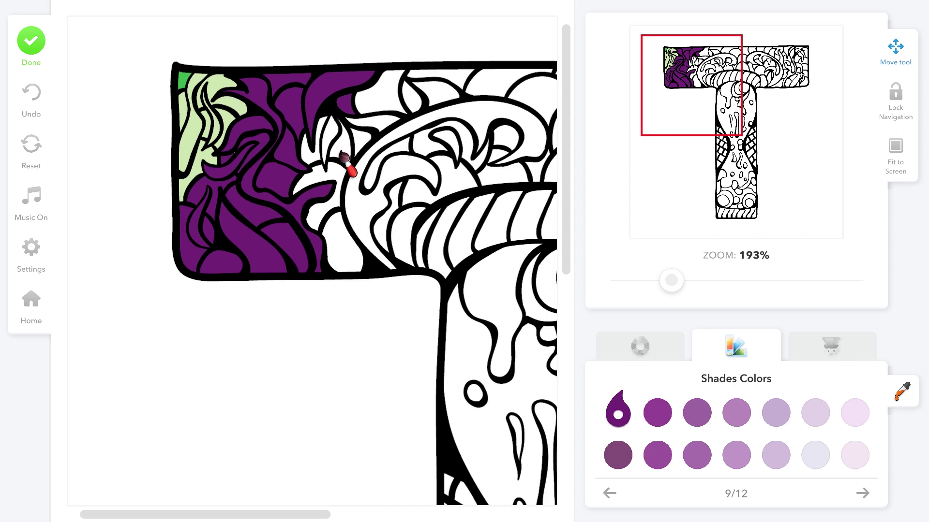
pyautogui.click(342, 154)
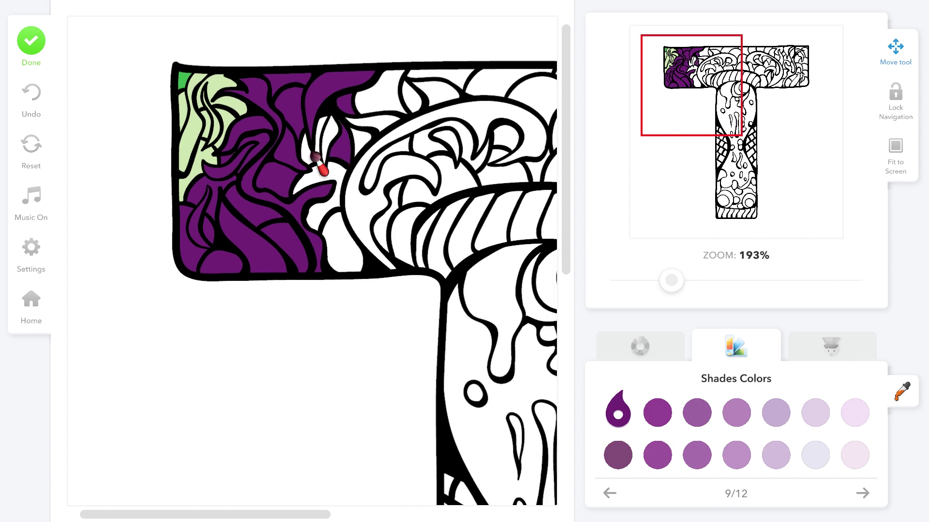
pyautogui.click(311, 156)
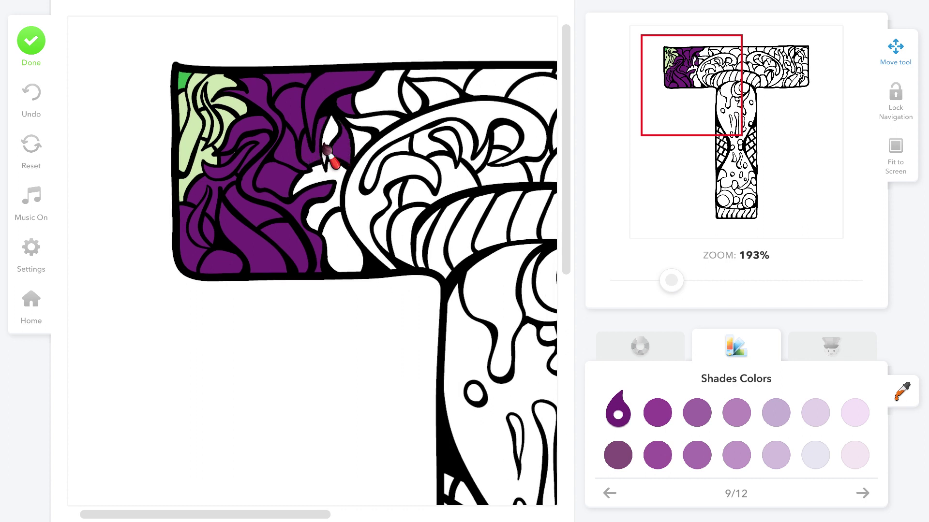
pyautogui.click(327, 147)
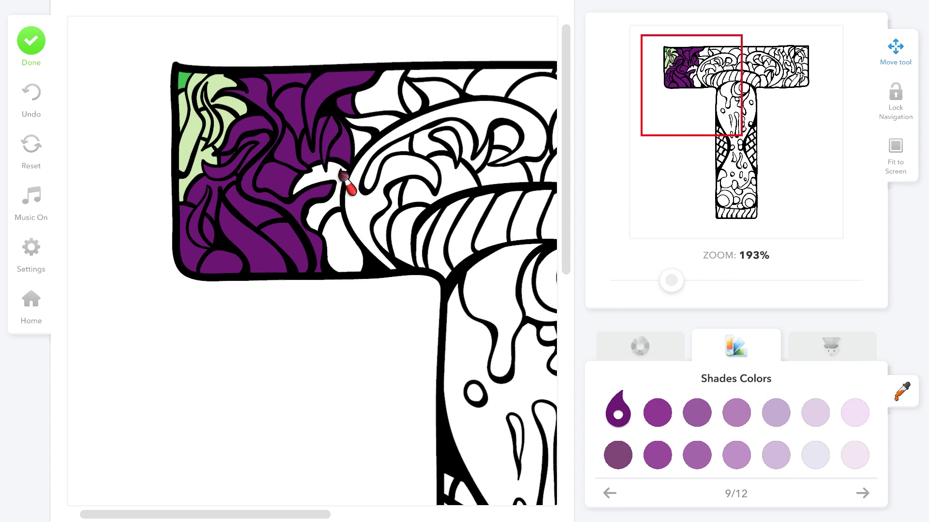
# - Fill the remaining white shapes bordering the outside of the crossbar's large left curl with dark purple
pyautogui.click(342, 175)
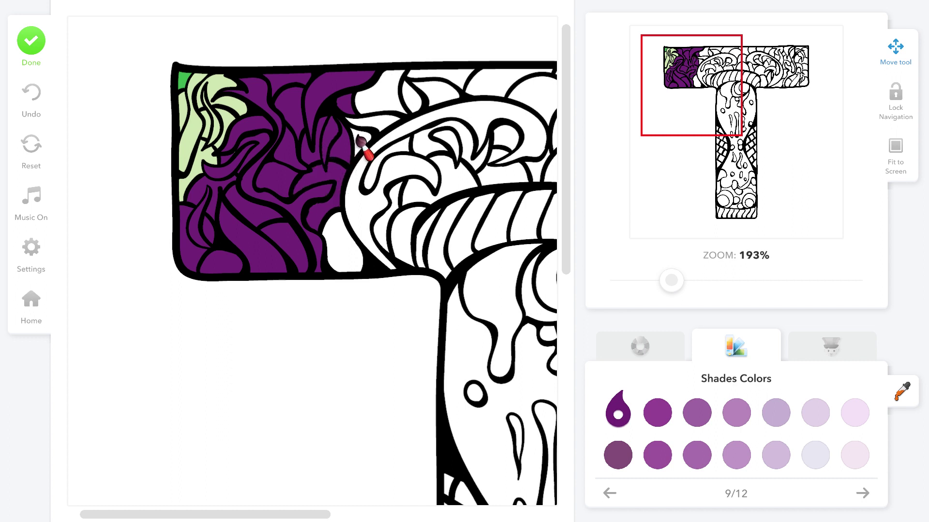
pyautogui.click(364, 146)
pyautogui.click(385, 131)
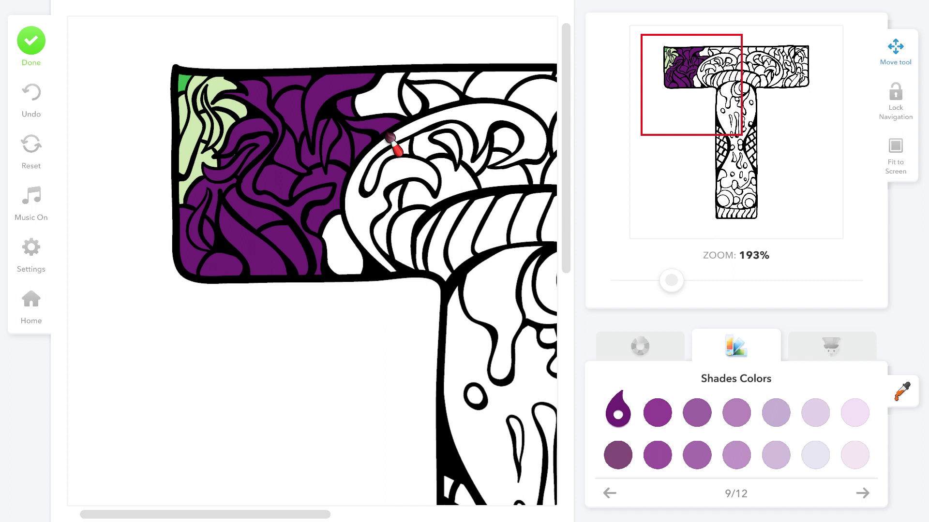
pyautogui.click(381, 110)
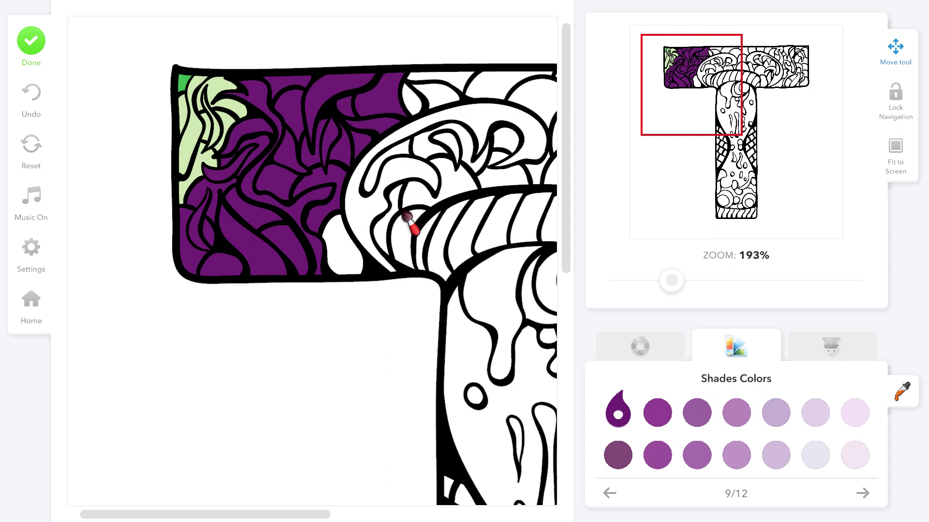
pyautogui.click(351, 259)
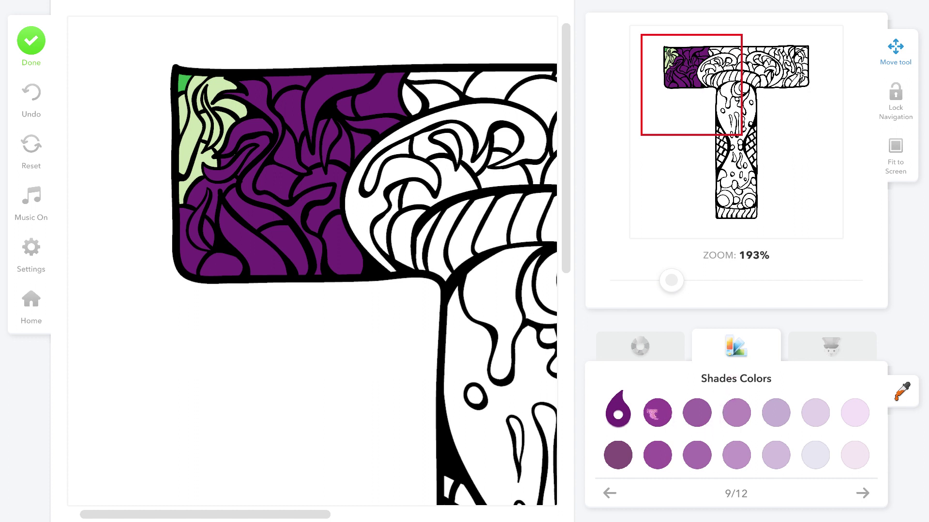
# - Fill the crossbar's large left curl and the small shapes just above it with the second purple on page 9 of Shades Colors
pyautogui.click(658, 415)
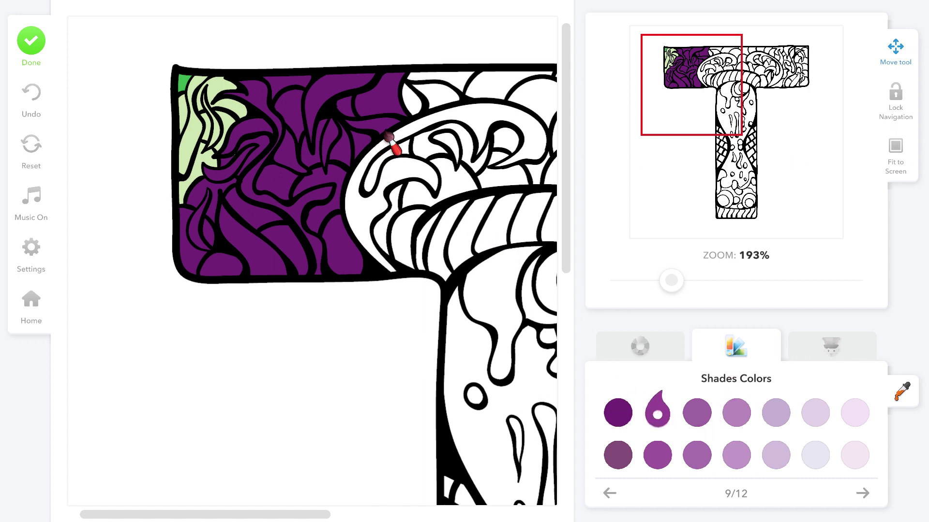
pyautogui.click(414, 91)
pyautogui.click(429, 80)
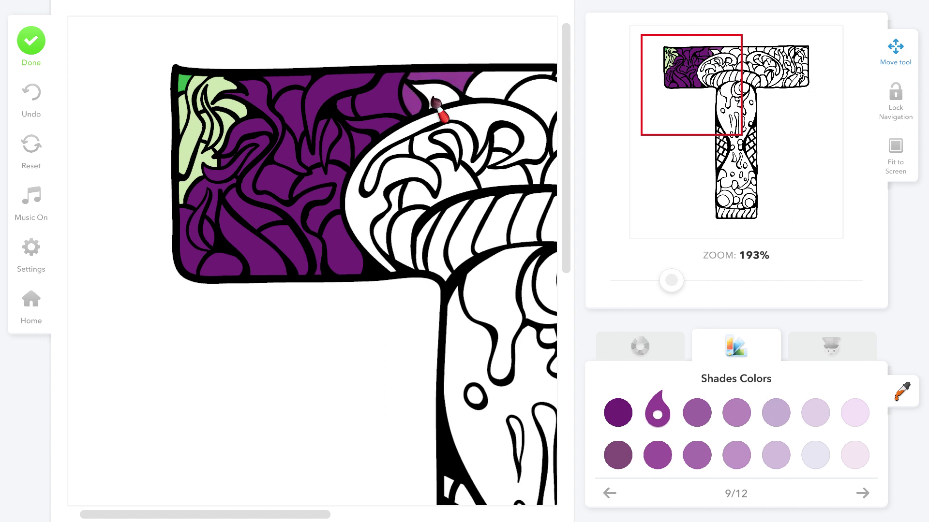
pyautogui.click(437, 119)
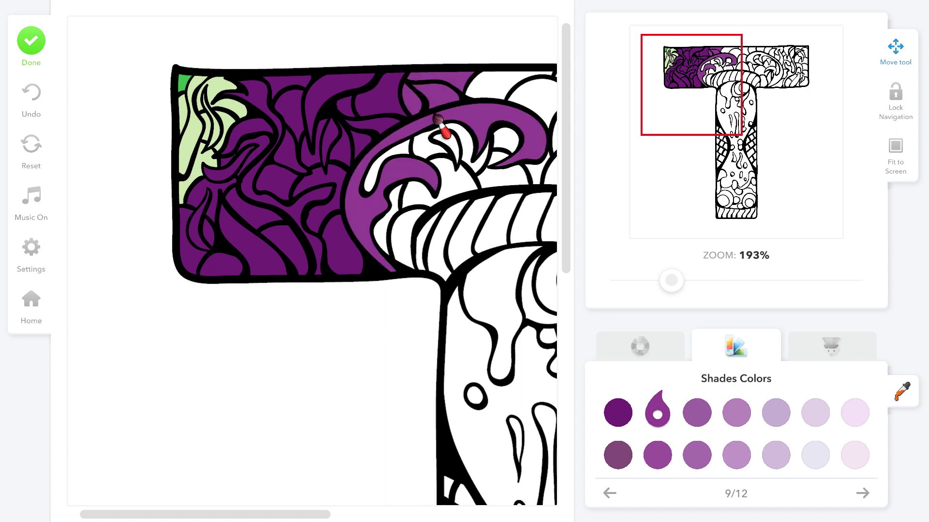
# - Fill the white shapes inside and beneath the large left curl, down to the striped band, with the same medium purple
pyautogui.click(414, 157)
pyautogui.click(428, 145)
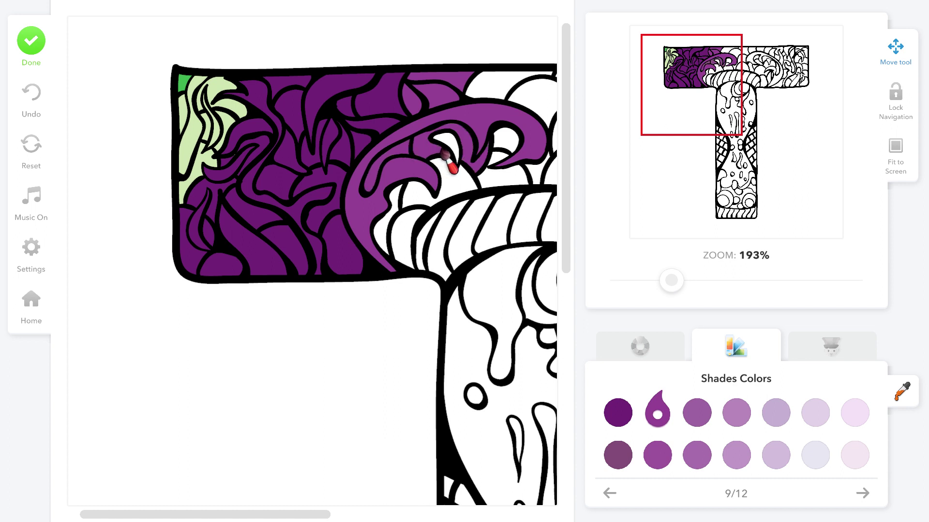
pyautogui.click(406, 200)
pyautogui.click(410, 207)
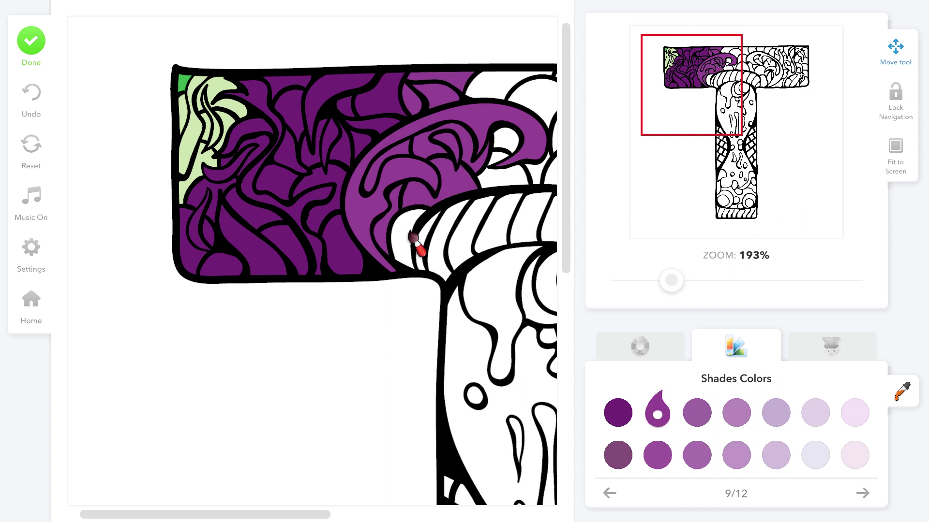
pyautogui.click(412, 236)
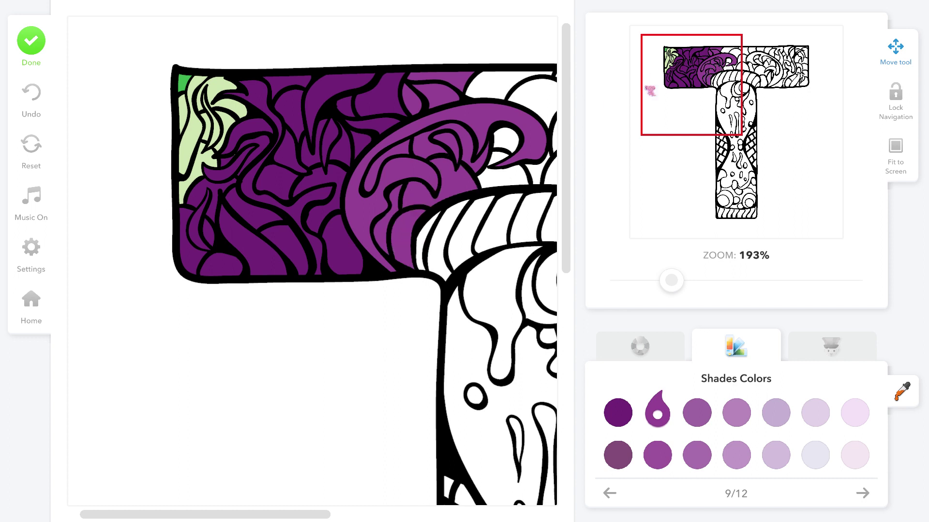
pyautogui.click(509, 183)
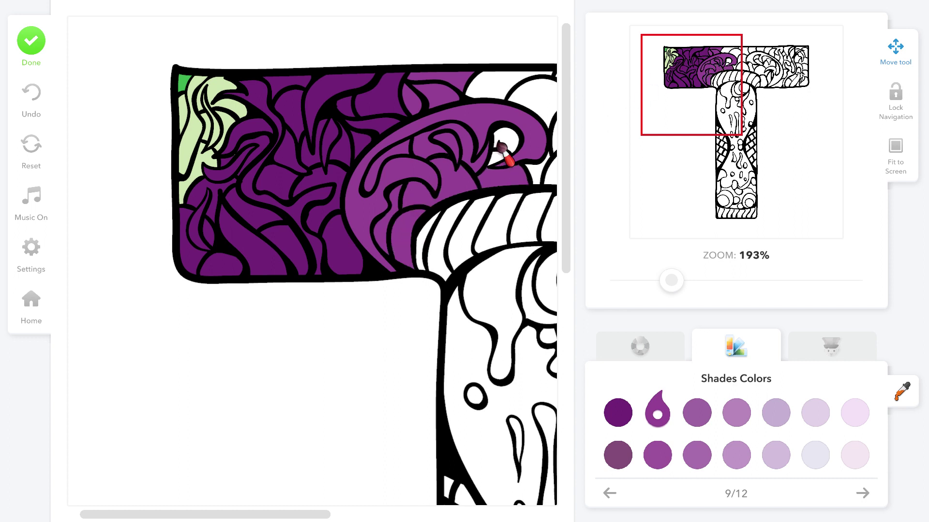
pyautogui.click(502, 145)
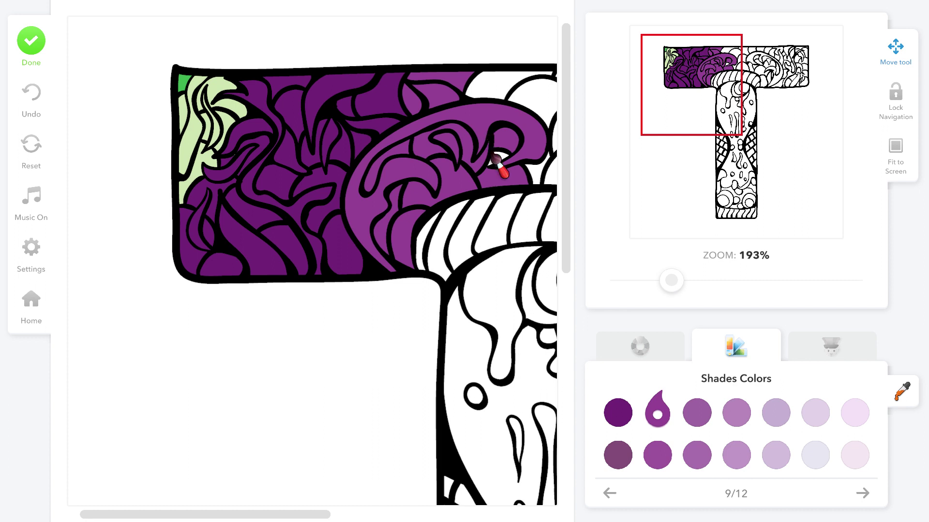
pyautogui.click(495, 157)
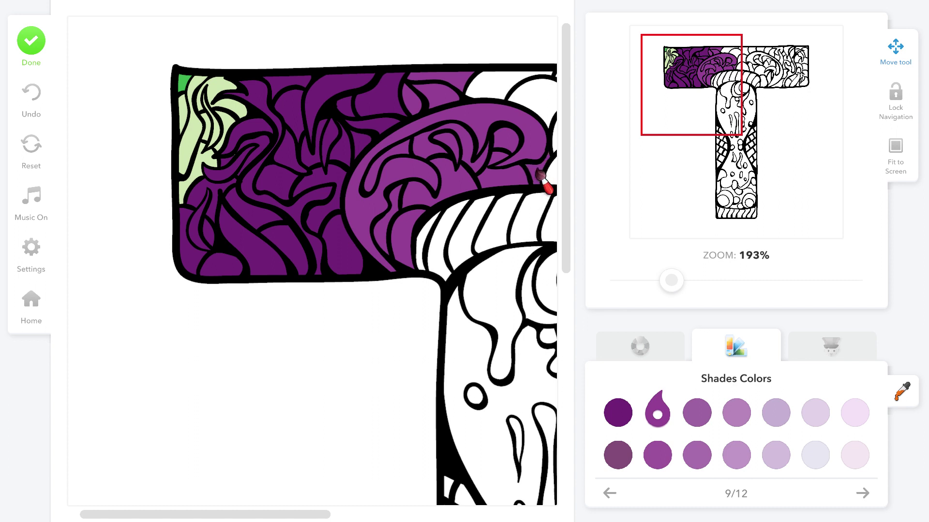
# - Continue the medium purple through the rounded scallops along the crossbar's top edge, up to the right curl
pyautogui.click(504, 87)
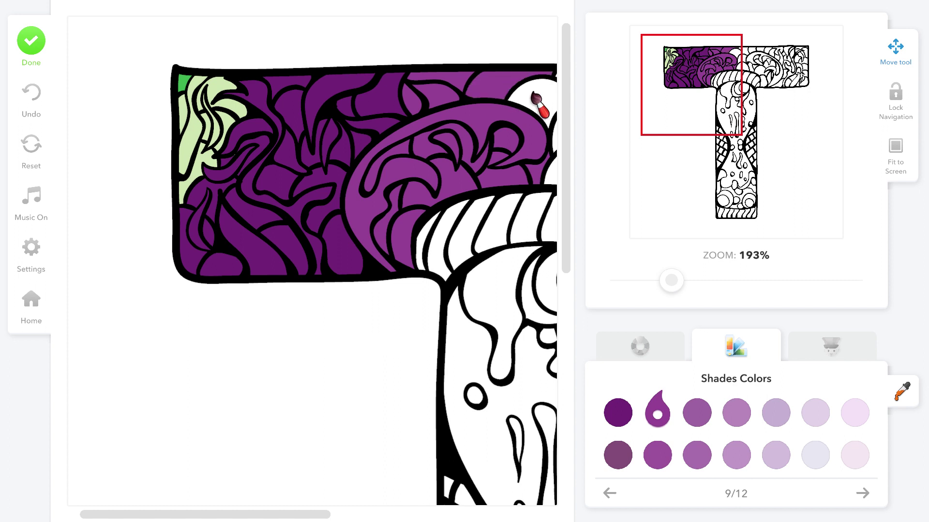
pyautogui.click(535, 97)
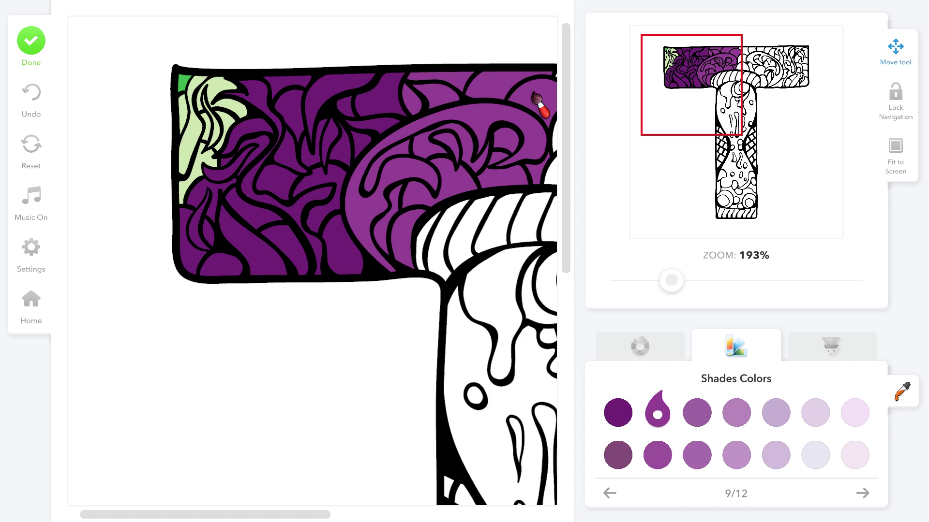
pyautogui.moveTo(683, 127); pyautogui.dragTo(822, 30)
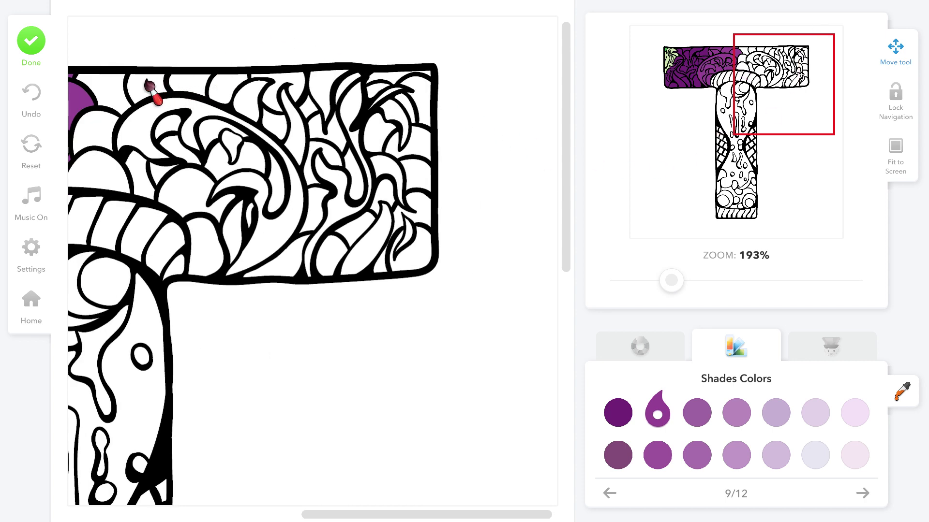
pyautogui.click(118, 89)
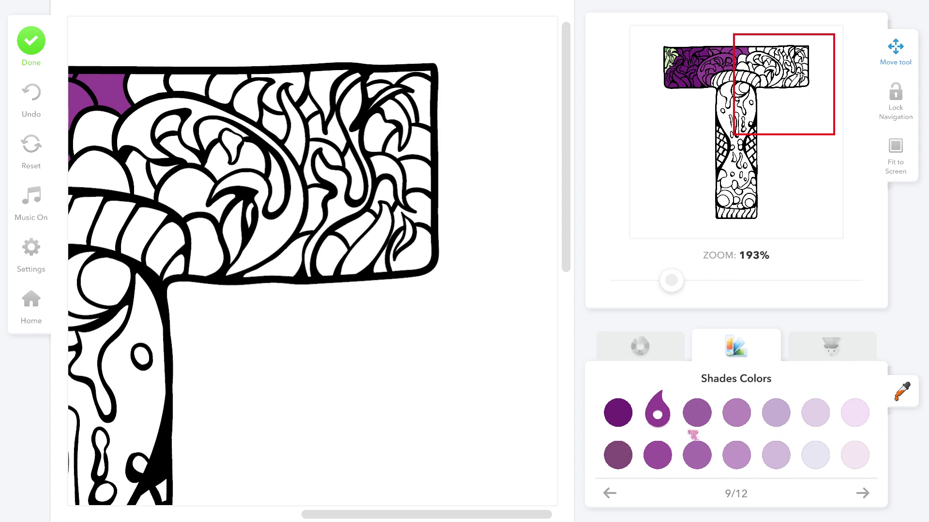
# - Fill the three leftmost stripes of the curved band atop the stem with the third purple in the first row of page 9
pyautogui.click(706, 412)
pyautogui.click(758, 72)
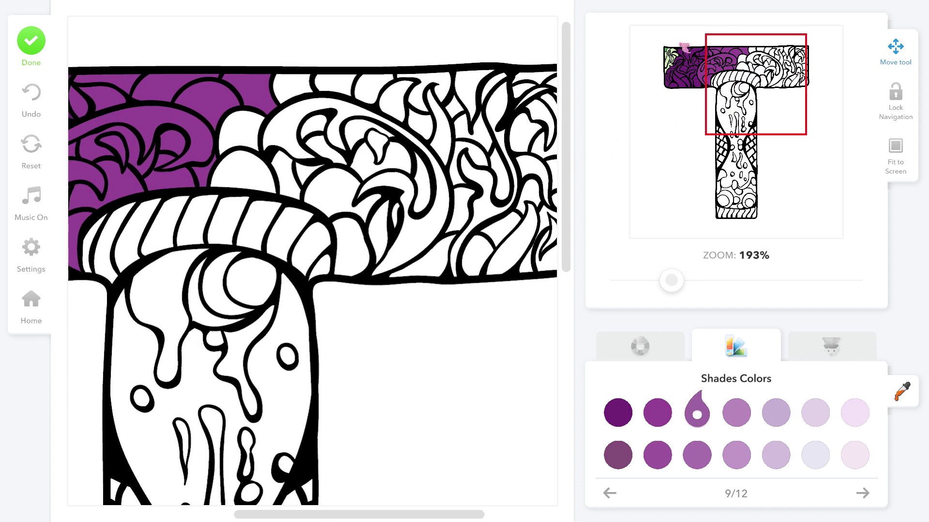
pyautogui.moveTo(797, 117); pyautogui.dragTo(752, 88)
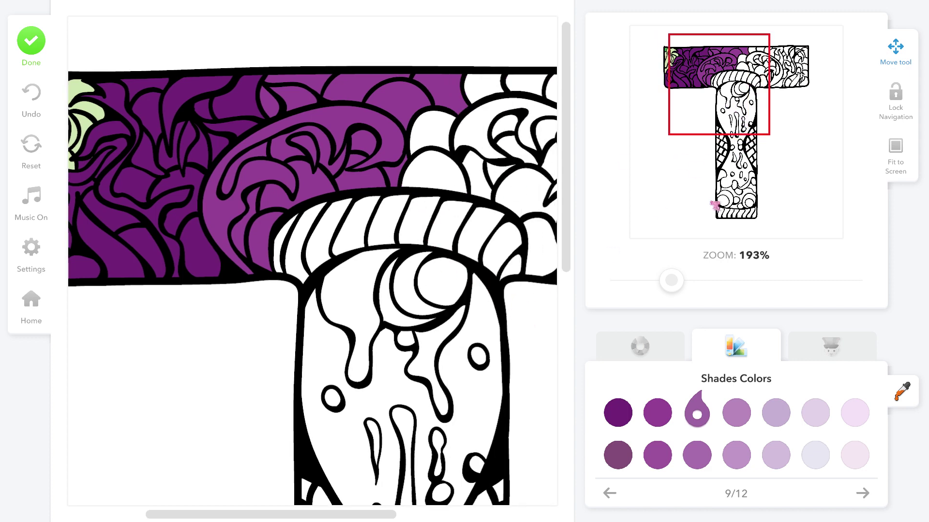
pyautogui.moveTo(684, 296); pyautogui.dragTo(807, 252)
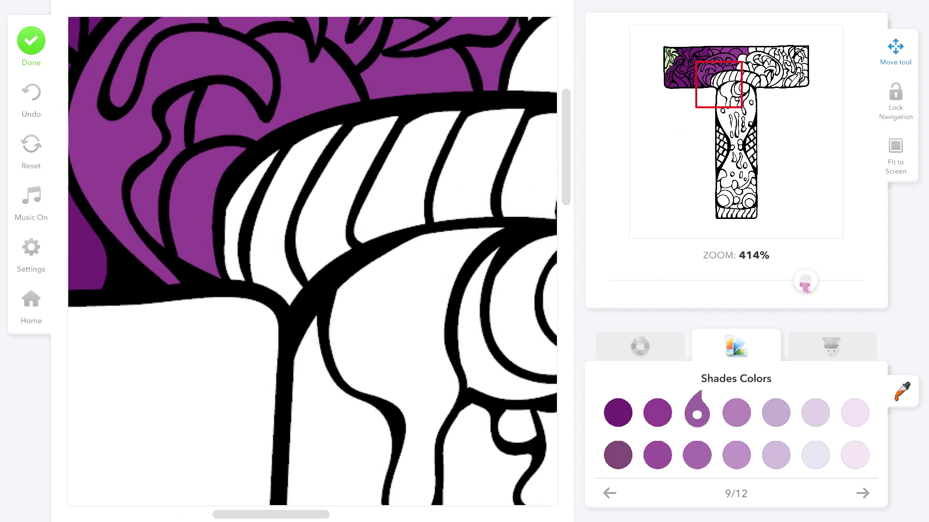
pyautogui.moveTo(804, 286); pyautogui.dragTo(879, 291)
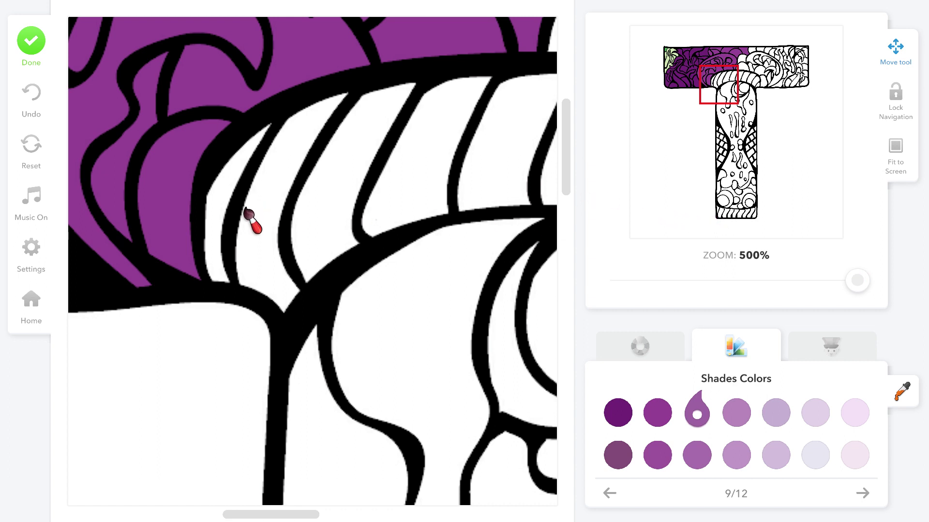
pyautogui.click(224, 179)
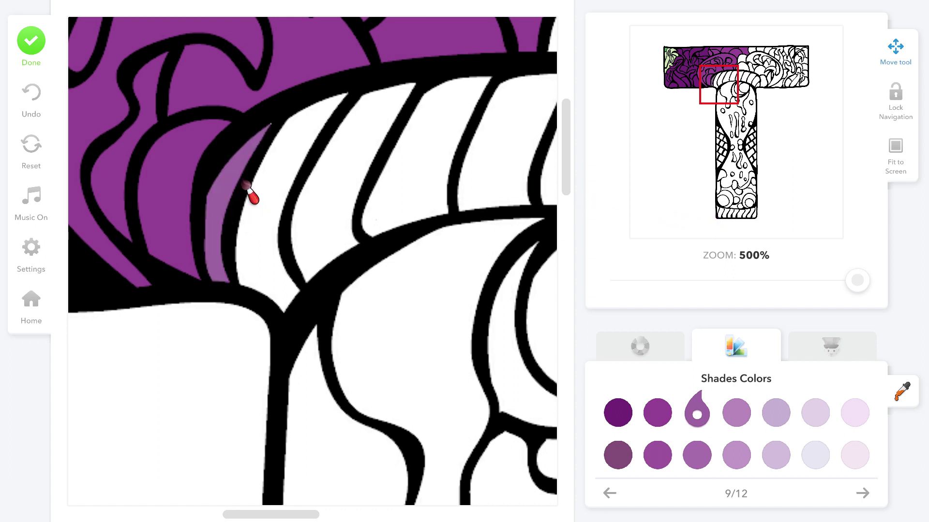
pyautogui.click(266, 199)
pyautogui.click(324, 210)
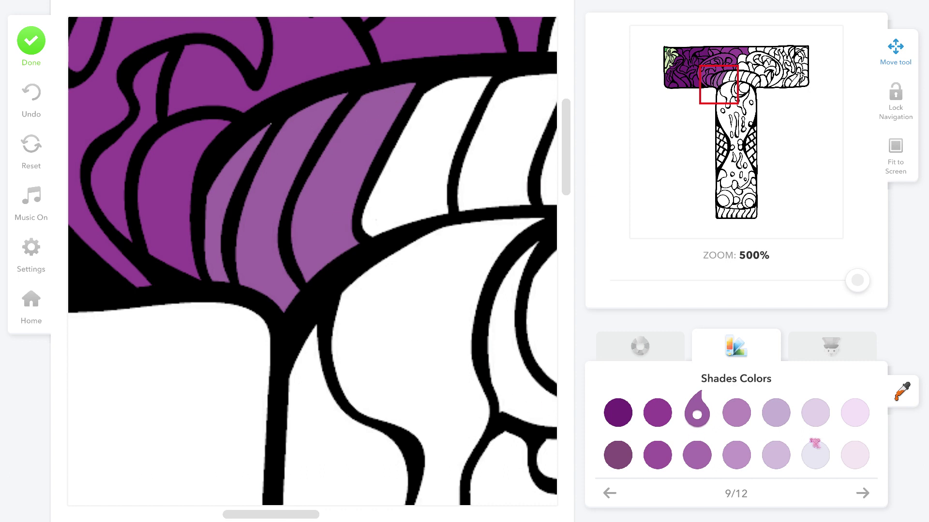
# - Fill the band's first five stripes from the left with the third purple in the second row of page 9
pyautogui.click(699, 464)
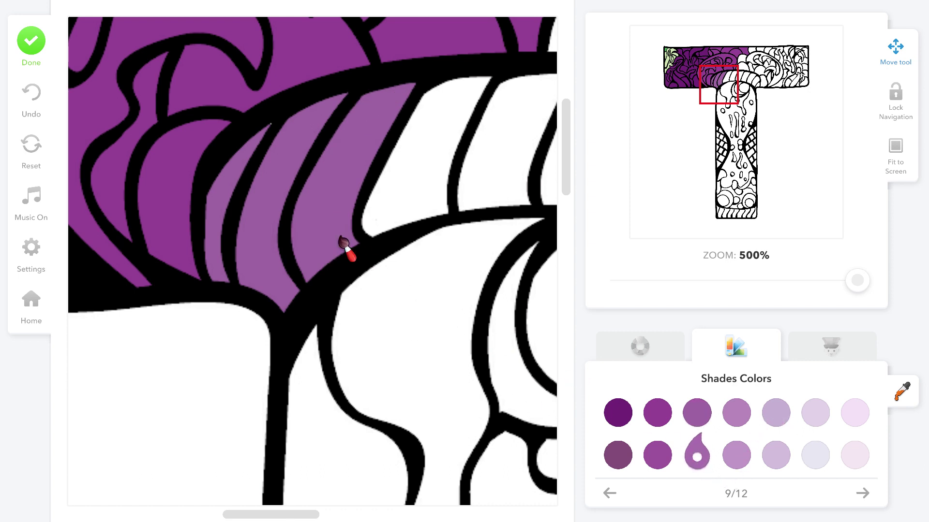
pyautogui.click(218, 208)
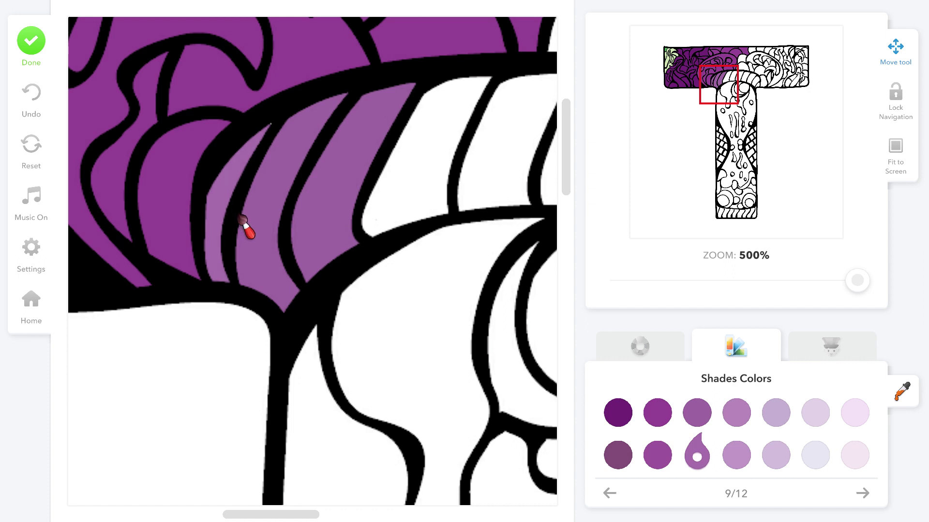
pyautogui.click(255, 248)
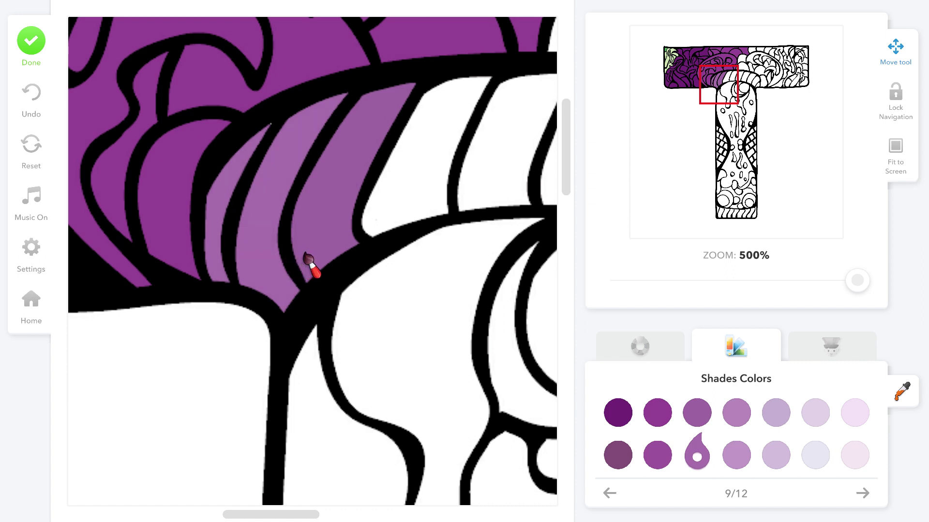
pyautogui.click(308, 261)
pyautogui.click(442, 203)
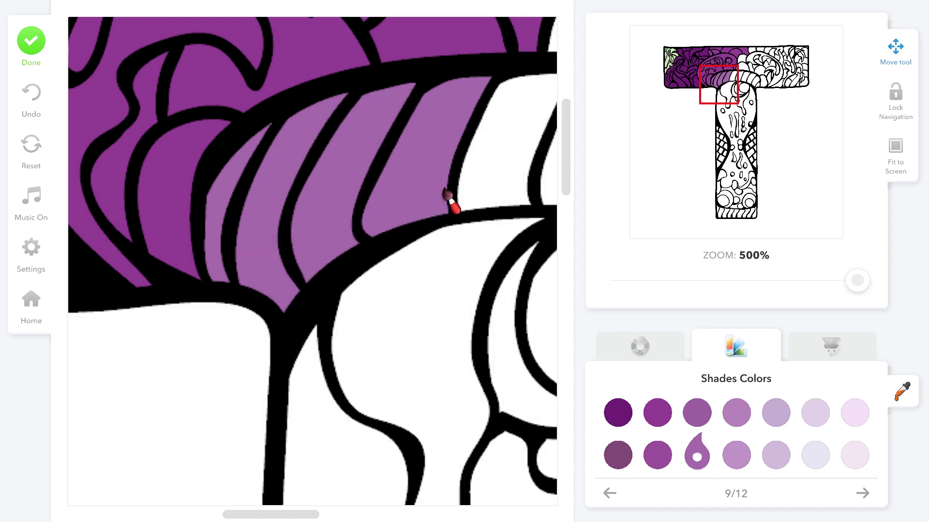
pyautogui.click(468, 180)
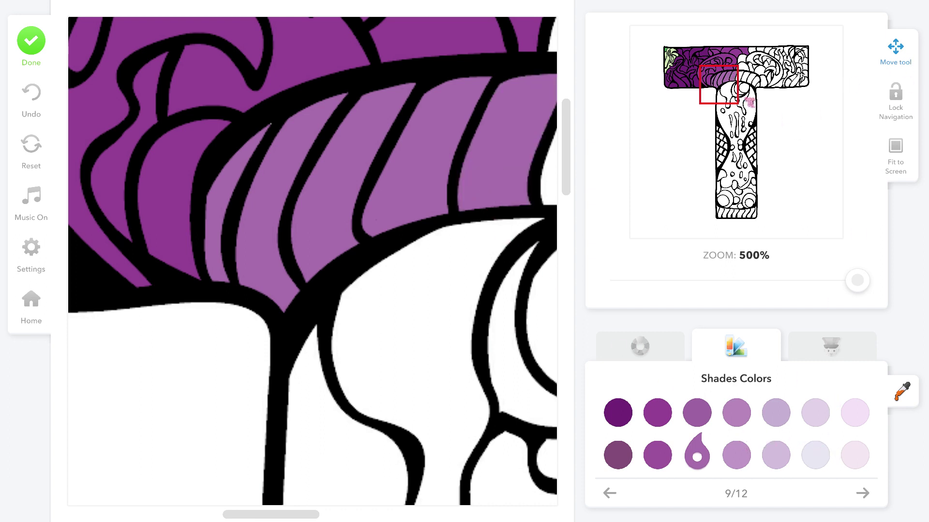
# - Continue the same purple through the remaining five stripes to the right end of the curved band
pyautogui.moveTo(731, 87); pyautogui.dragTo(758, 82)
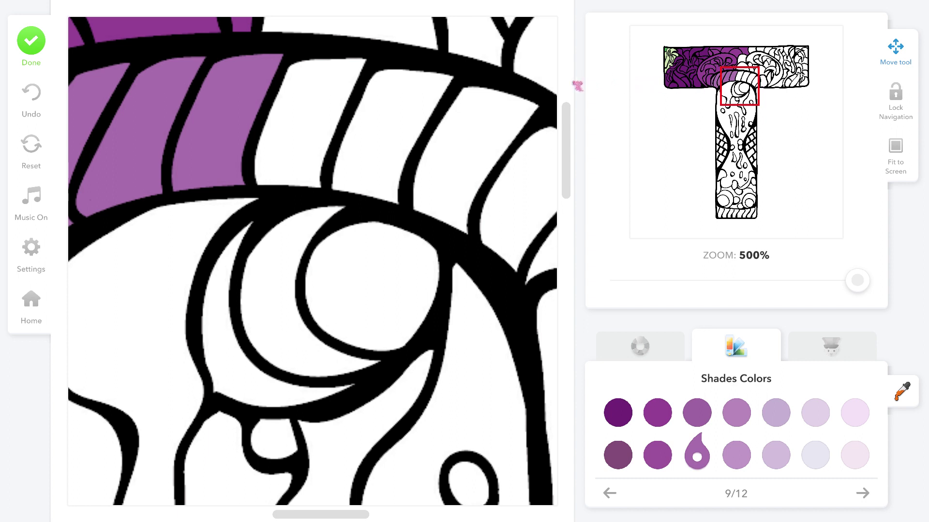
pyautogui.scroll(3, 300, 107)
pyautogui.hscroll(-3, 300, 107)
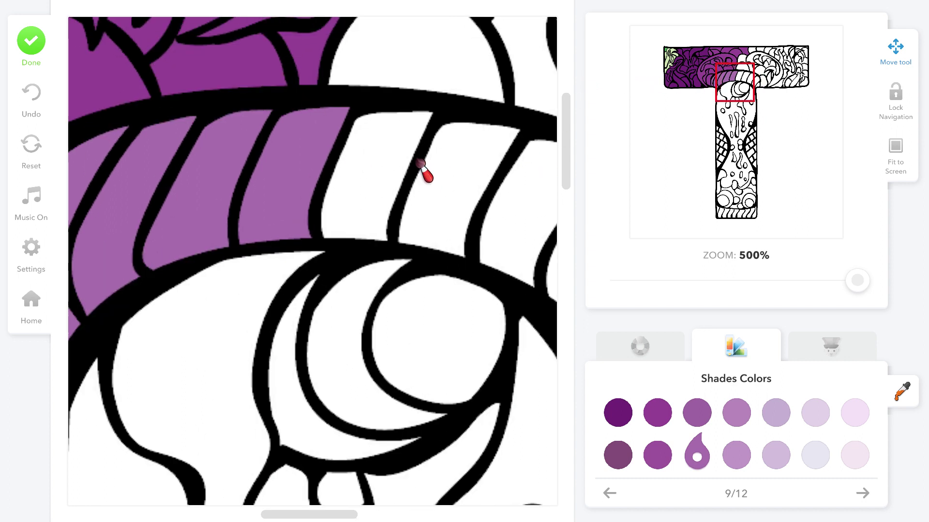
pyautogui.click(400, 166)
pyautogui.hscroll(-3, 411, 161)
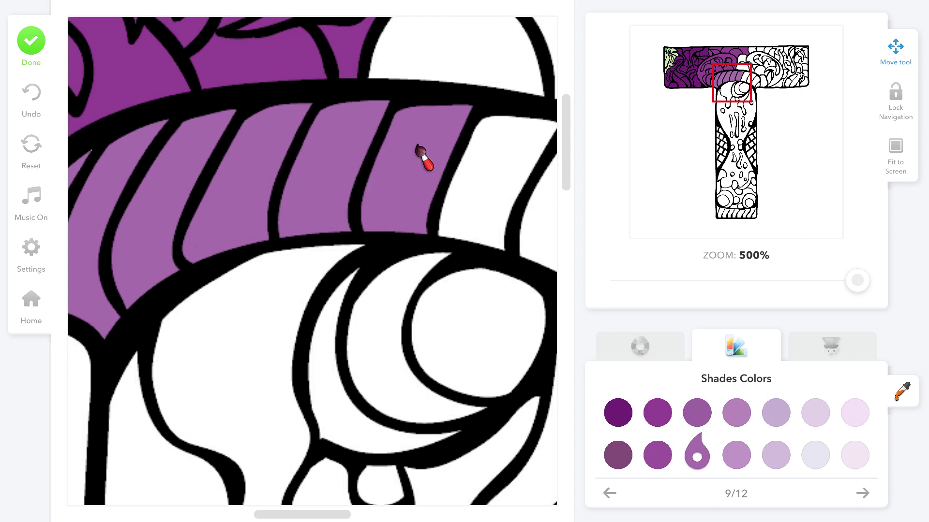
pyautogui.click(493, 173)
pyautogui.click(534, 223)
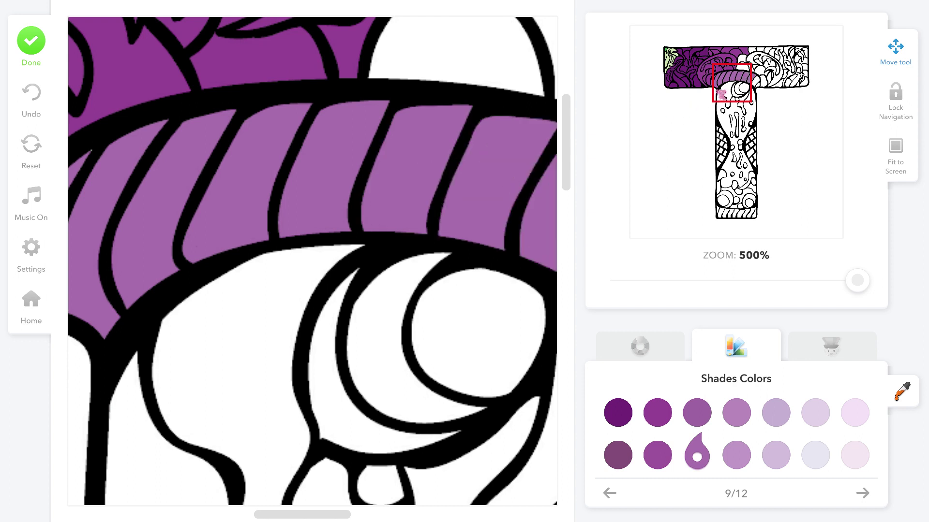
pyautogui.moveTo(717, 99); pyautogui.dragTo(731, 104)
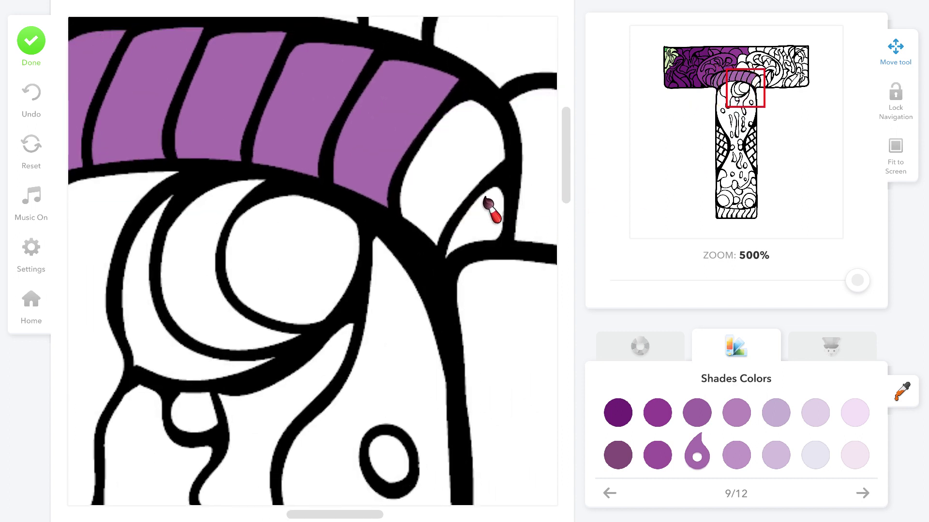
pyautogui.click(481, 176)
pyautogui.click(488, 225)
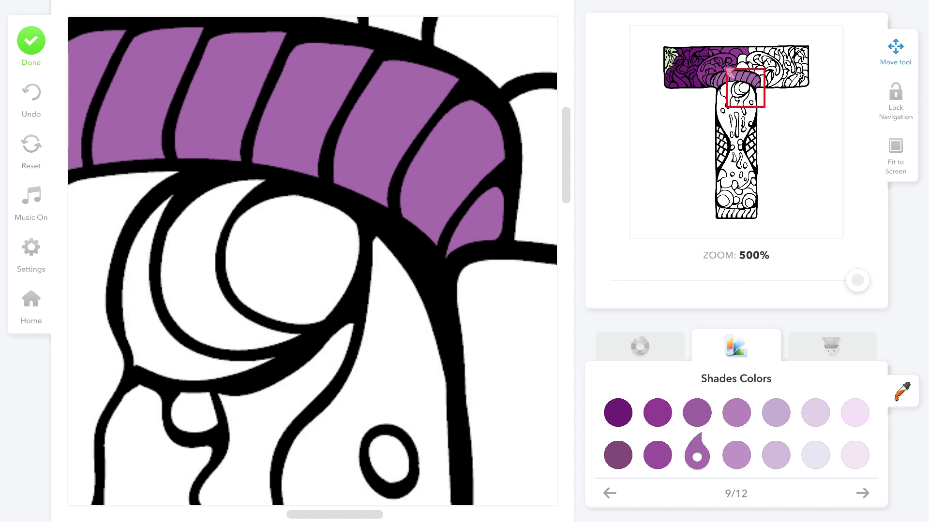
# - Fill the crossbar's right curl, its upper inner shapes and the three scallops above it with the plum shade starting page 9's second row
pyautogui.moveTo(752, 103); pyautogui.dragTo(761, 76)
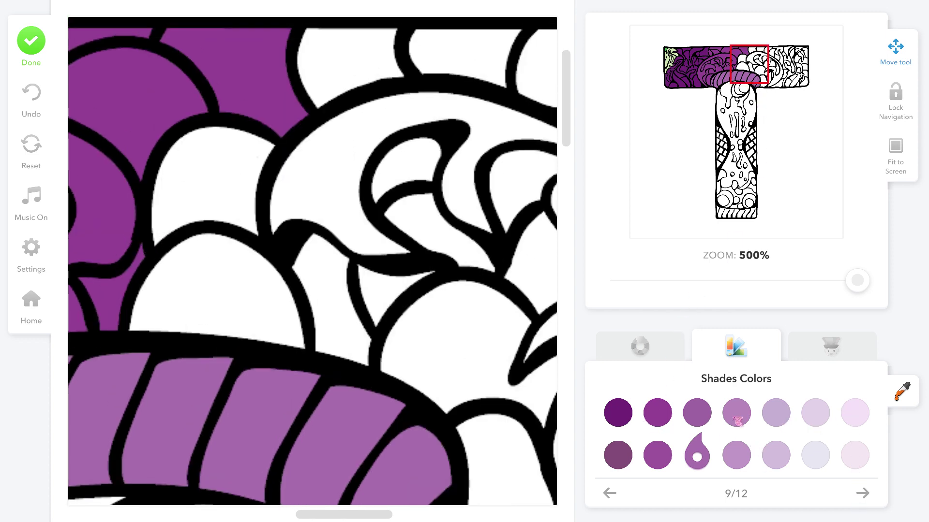
pyautogui.click(624, 456)
pyautogui.click(322, 36)
pyautogui.click(449, 52)
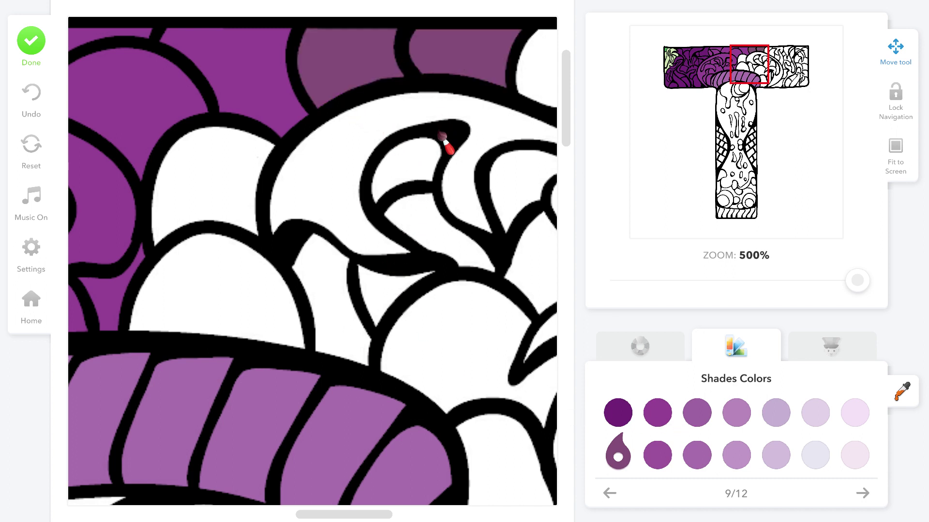
pyautogui.click(440, 121)
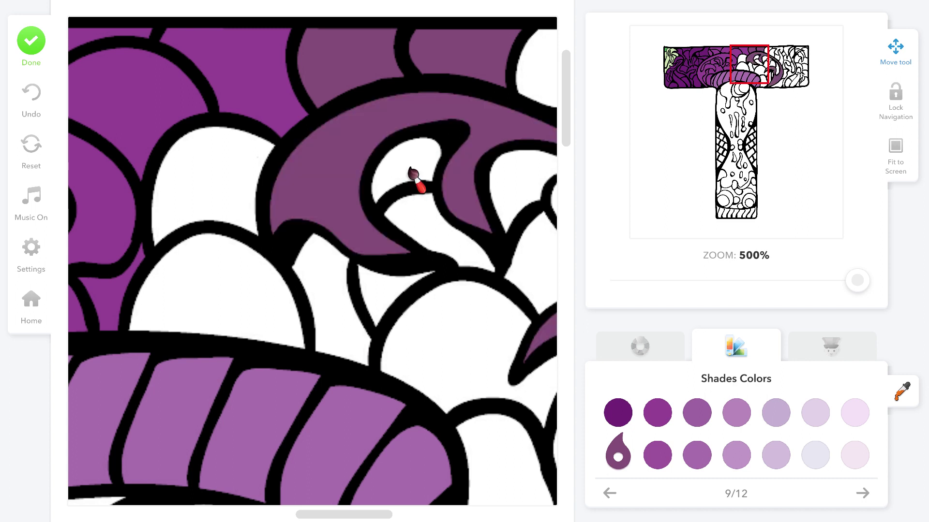
pyautogui.click(410, 169)
pyautogui.click(413, 211)
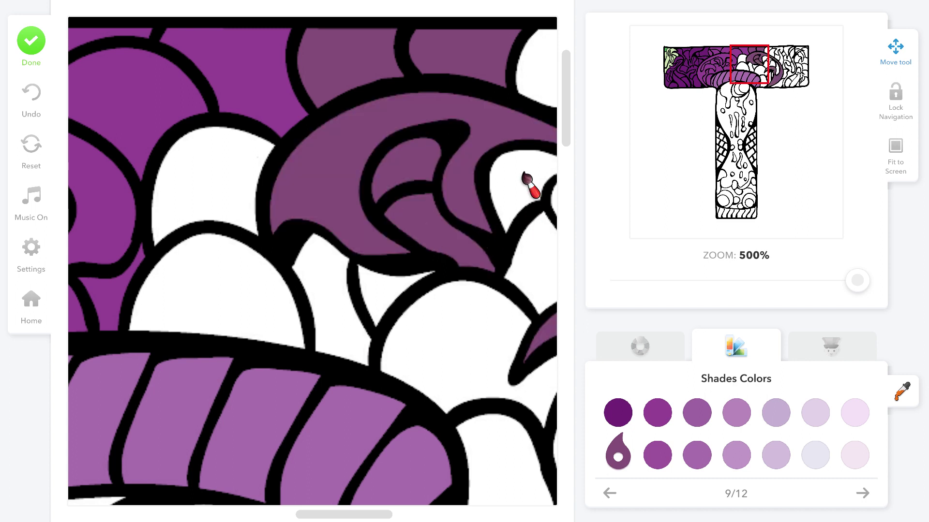
pyautogui.scroll(3, 530, 186)
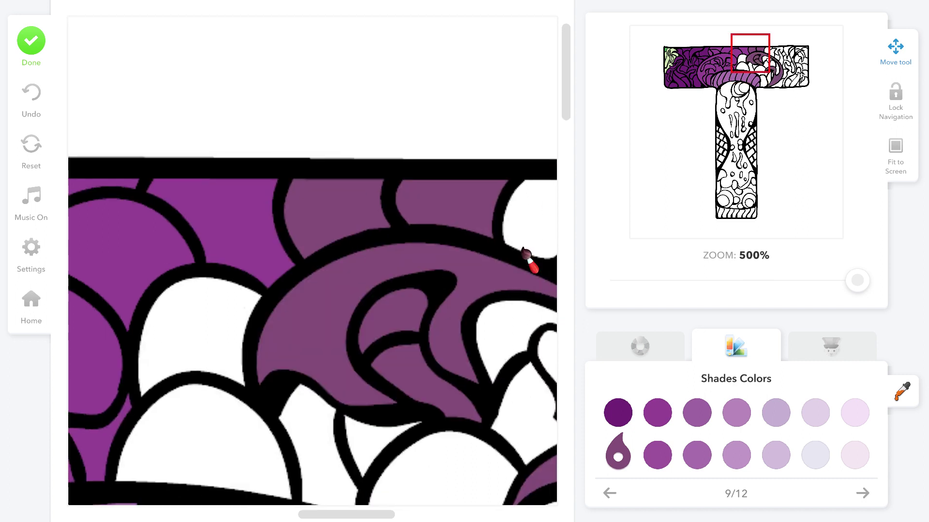
pyautogui.click(545, 382)
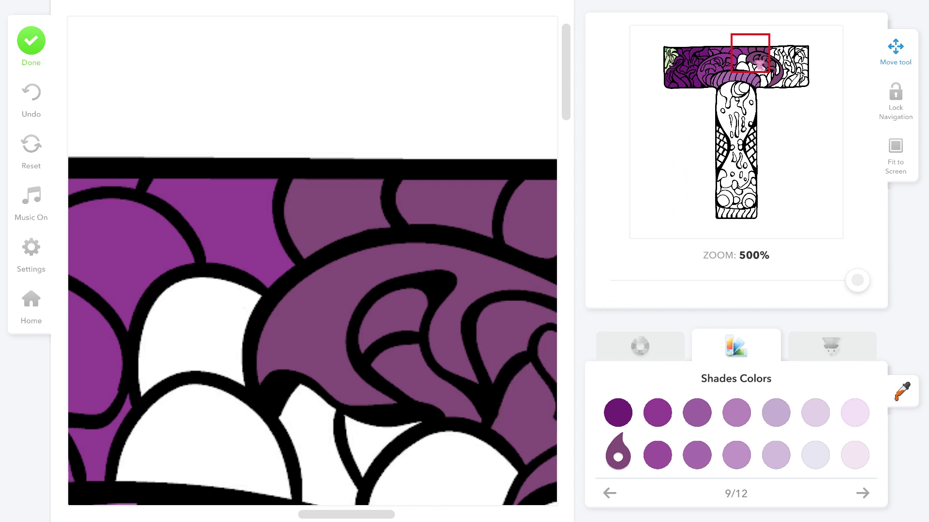
# - Fill the white scallops and small shapes between the right curl and the striped band with the same plum
pyautogui.moveTo(759, 82)
pyautogui.mouseDown()
pyautogui.moveTo(766, 111)
pyautogui.moveTo(766, 92)
pyautogui.mouseUp()
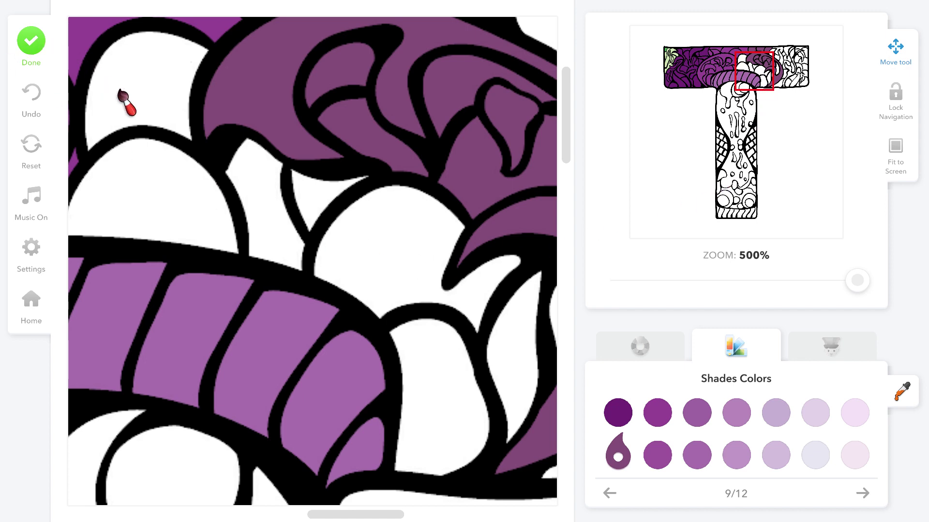
pyautogui.scroll(5, 123, 97)
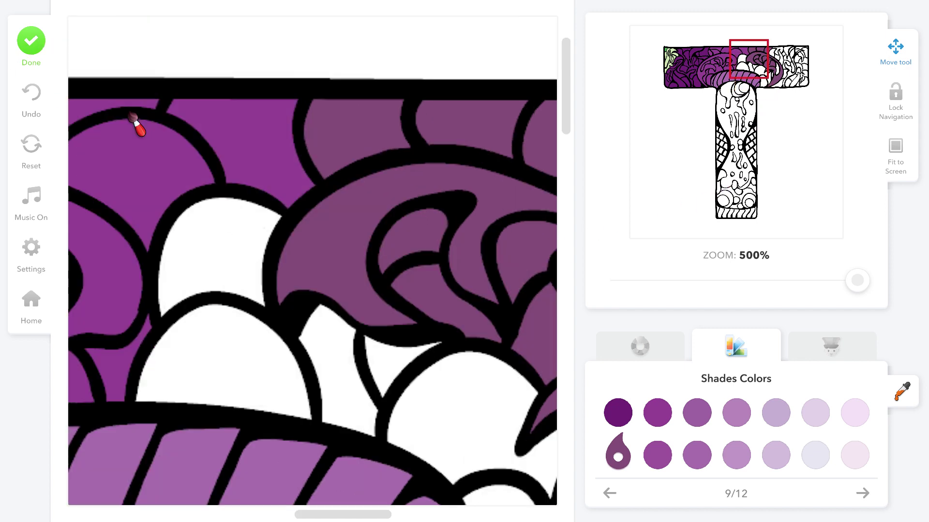
pyautogui.click(224, 249)
pyautogui.click(267, 381)
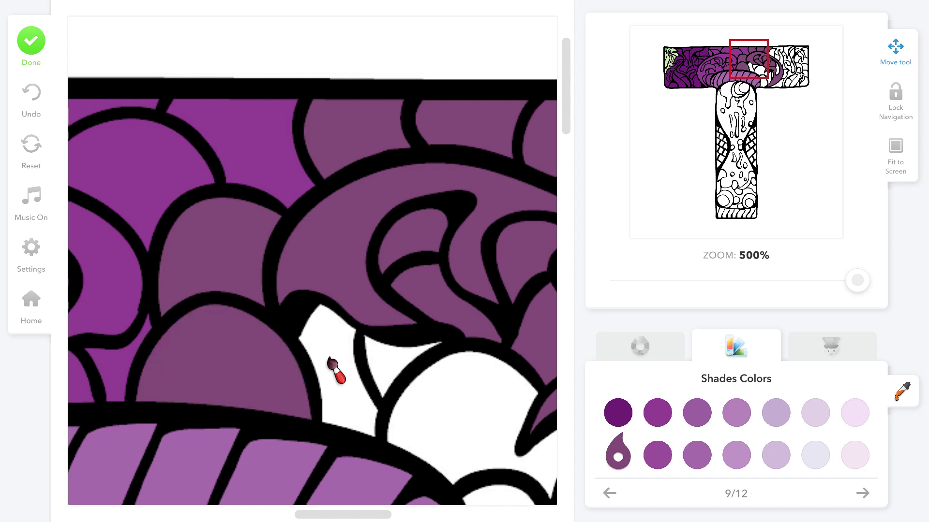
pyautogui.click(333, 365)
pyautogui.click(403, 357)
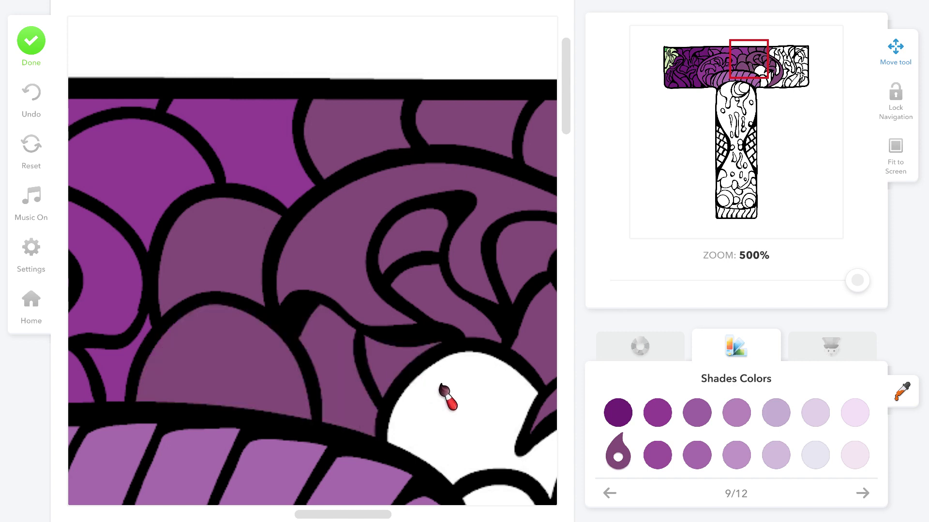
pyautogui.click(442, 389)
# - Recolor the five rightmost stripes of the curved band with plum
pyautogui.click(190, 482)
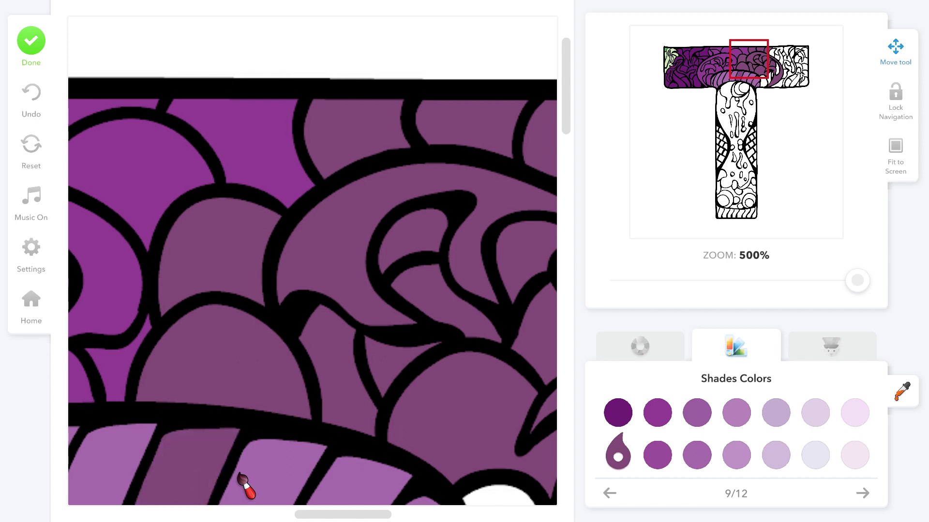
pyautogui.moveTo(239, 481); pyautogui.dragTo(256, 485)
pyautogui.click(295, 481)
pyautogui.click(362, 492)
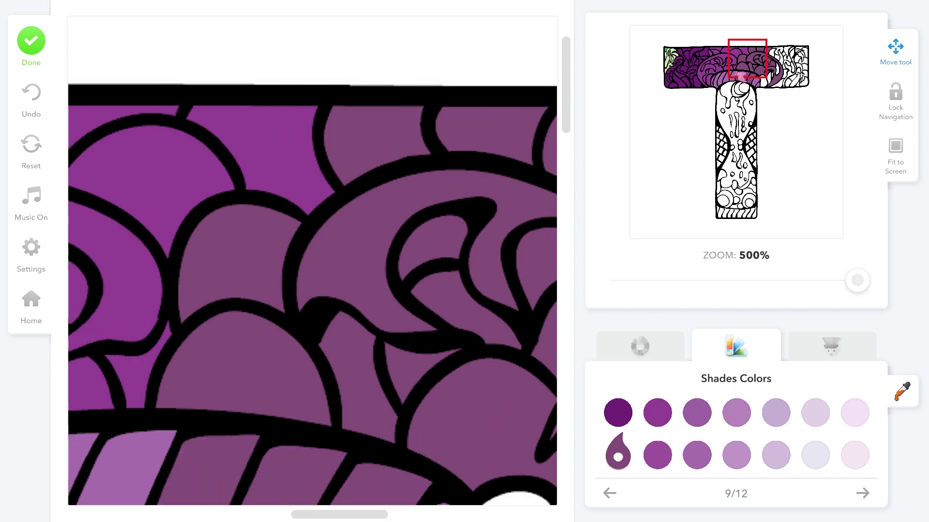
pyautogui.moveTo(740, 75); pyautogui.dragTo(763, 97)
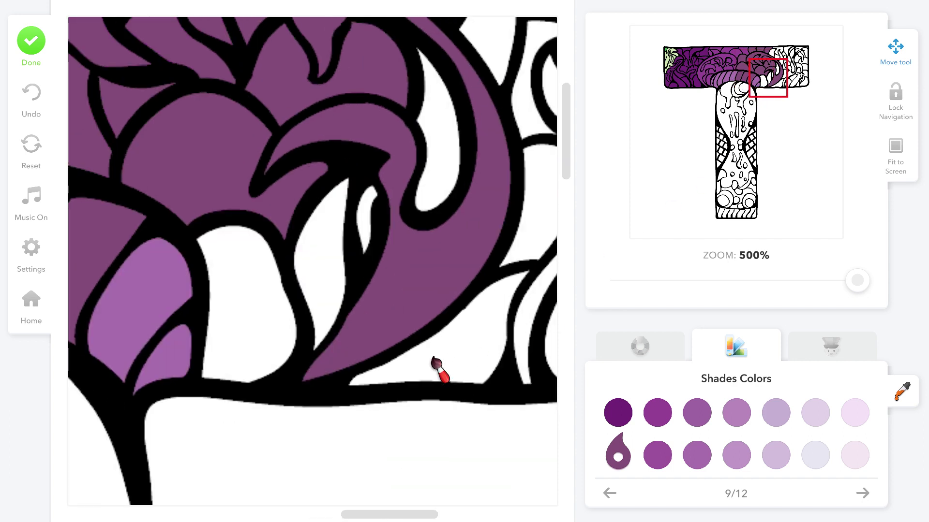
pyautogui.click(128, 291)
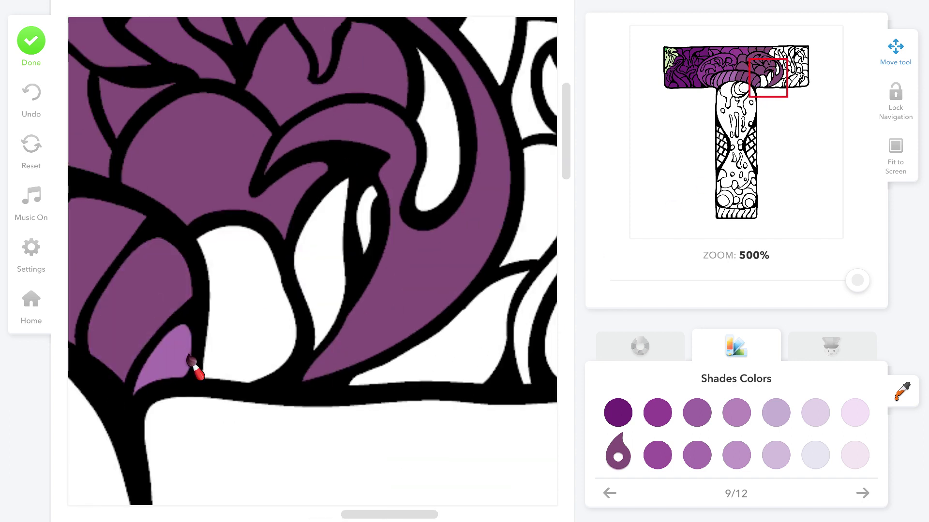
pyautogui.click(190, 360)
# - Fill the white scallop beside the band's right end and the remaining leaf, sliver and hook shapes inside the right curl with plum
pyautogui.click(251, 290)
pyautogui.click(325, 280)
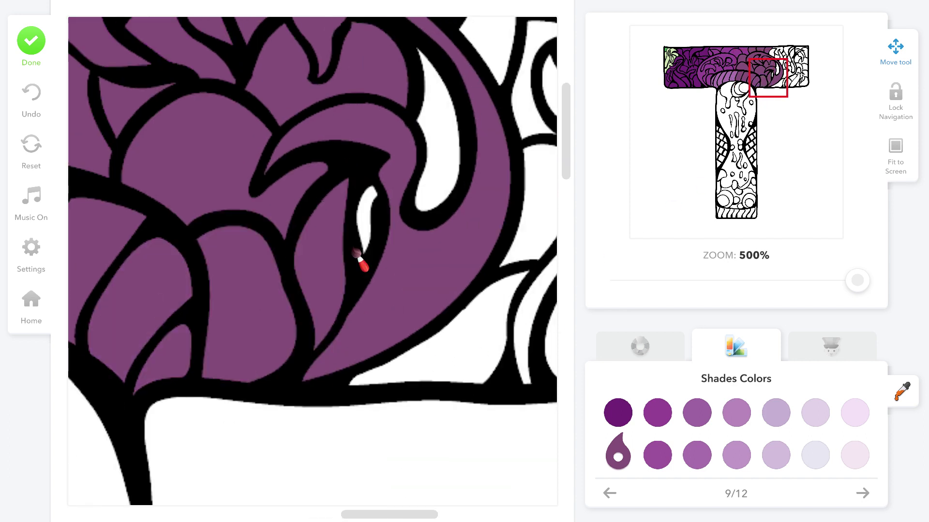
pyautogui.click(367, 232)
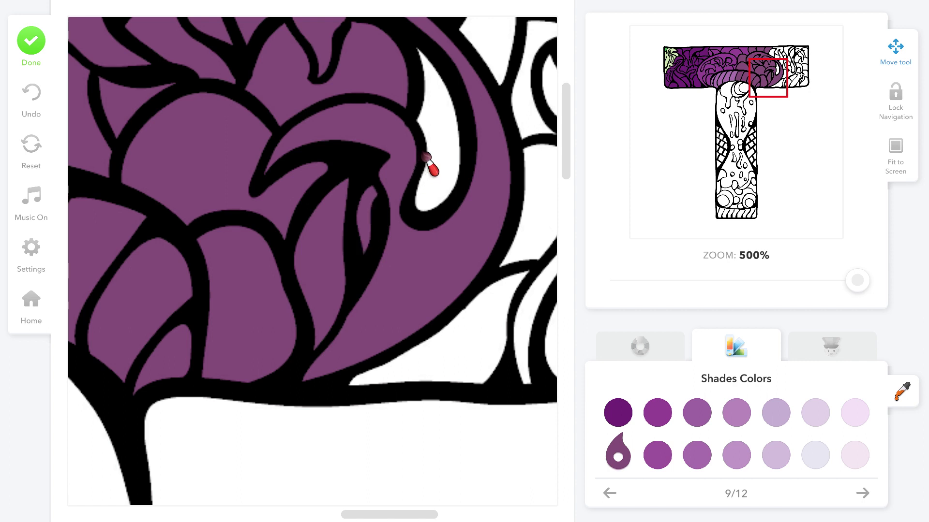
pyautogui.click(427, 158)
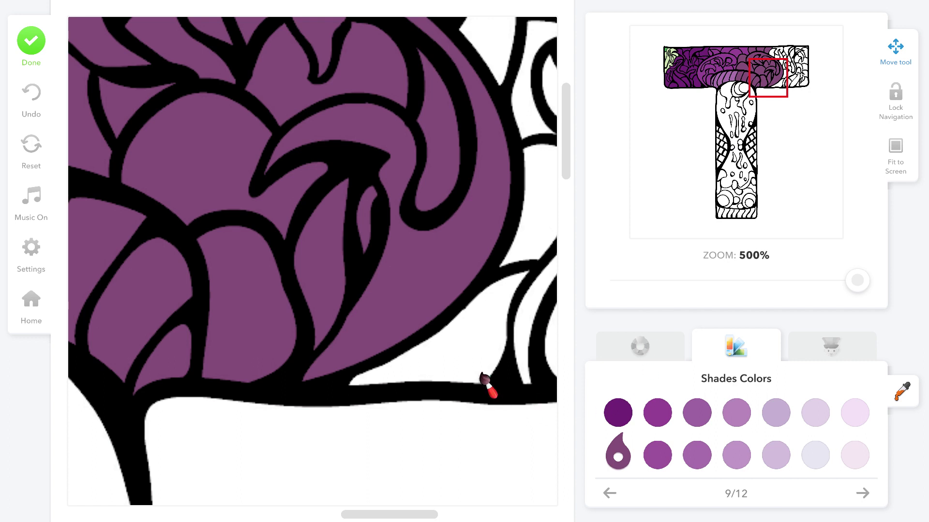
pyautogui.hscroll(-5, 469, 375)
pyautogui.scroll(2, 469, 374)
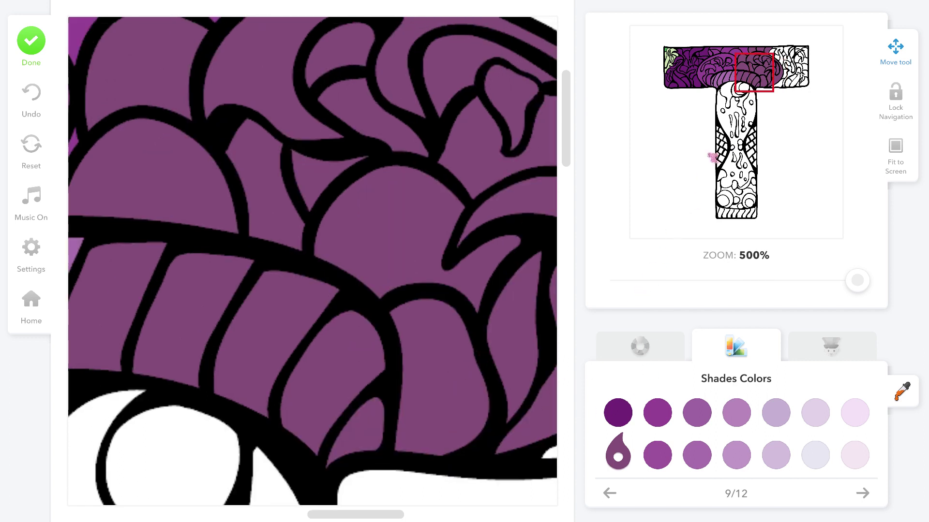
# - Fill the white wedge below the crossbar's right curl and the remaining white shapes along the curl's upper right edge with plum
pyautogui.moveTo(757, 63); pyautogui.dragTo(771, 71)
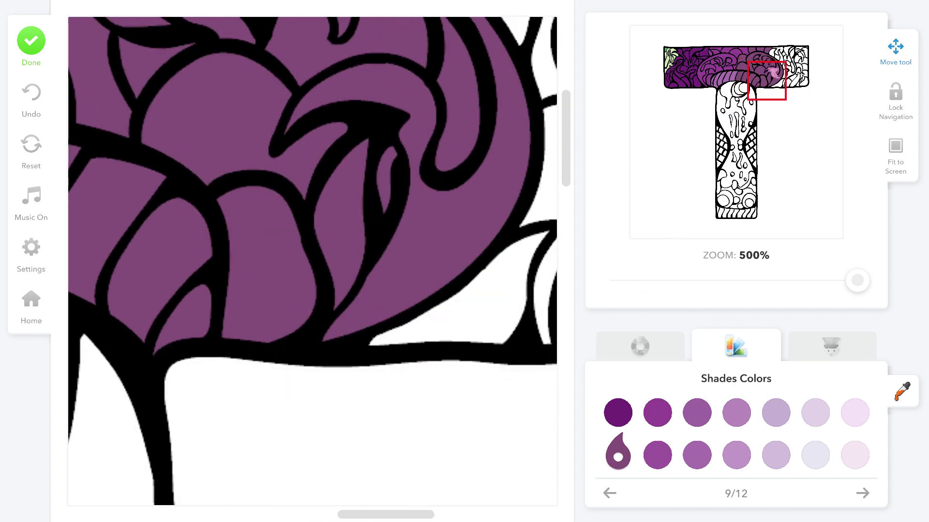
pyautogui.click(483, 331)
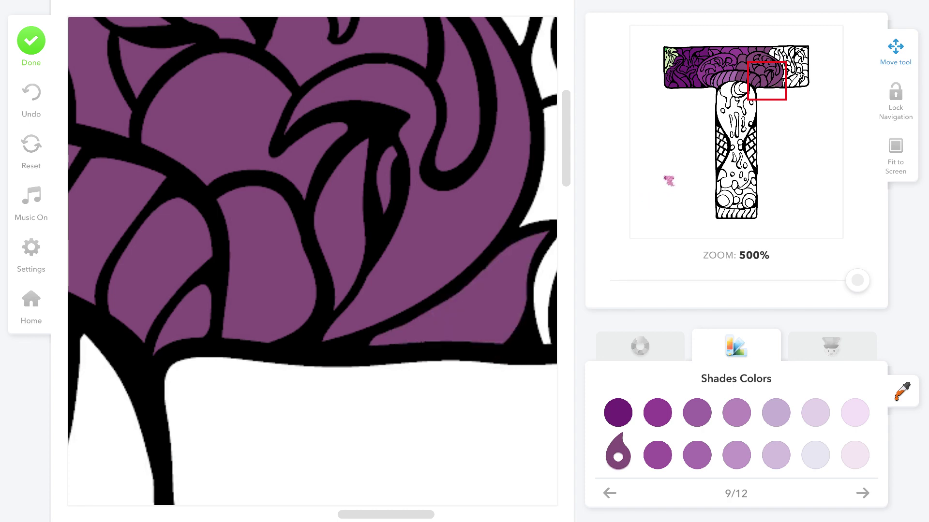
pyautogui.moveTo(777, 80); pyautogui.dragTo(786, 50)
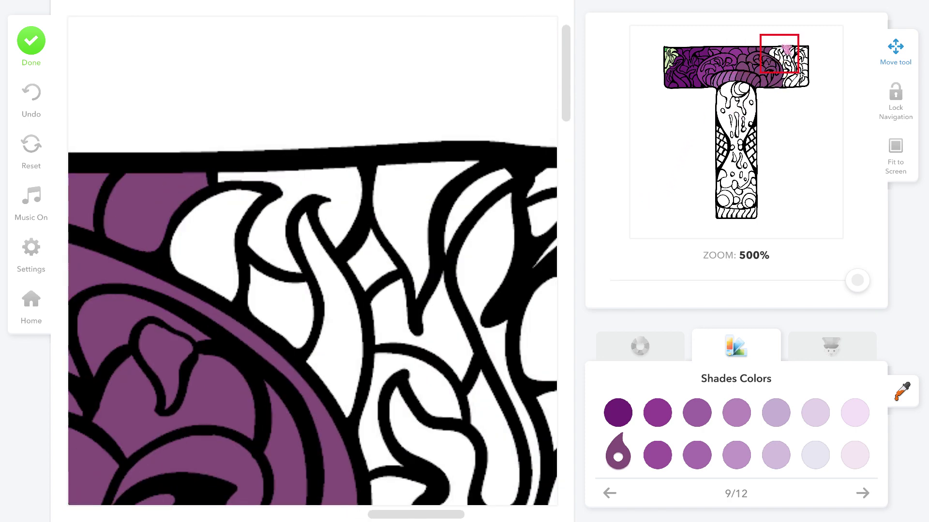
pyautogui.click(195, 249)
pyautogui.hscroll(-5, 276, 281)
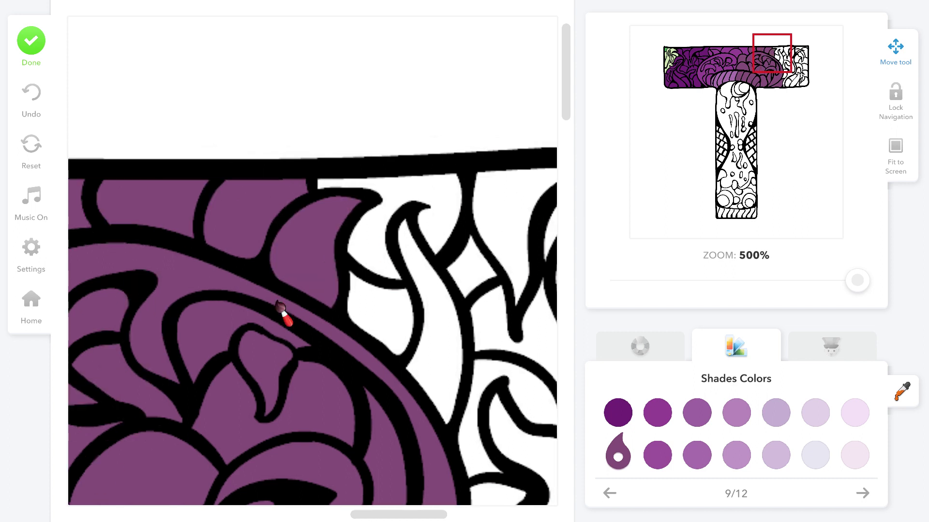
pyautogui.click(357, 303)
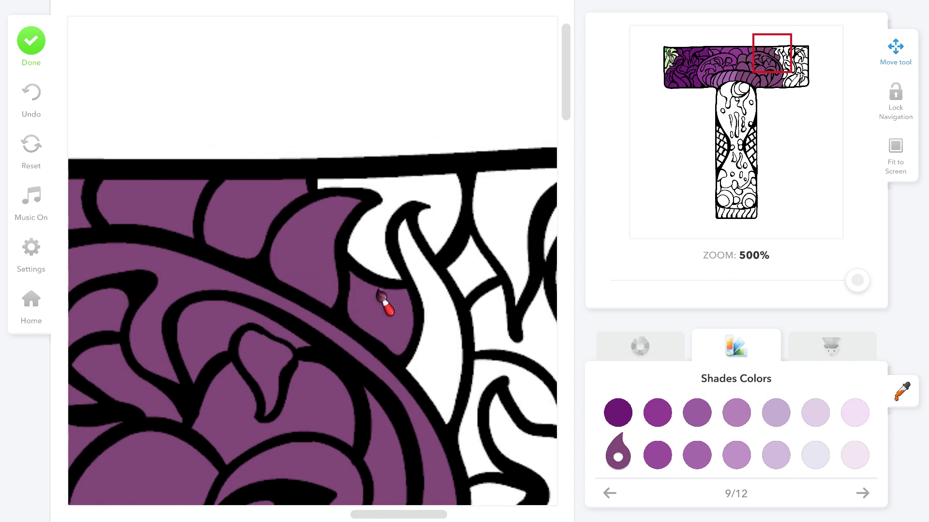
pyautogui.click(378, 249)
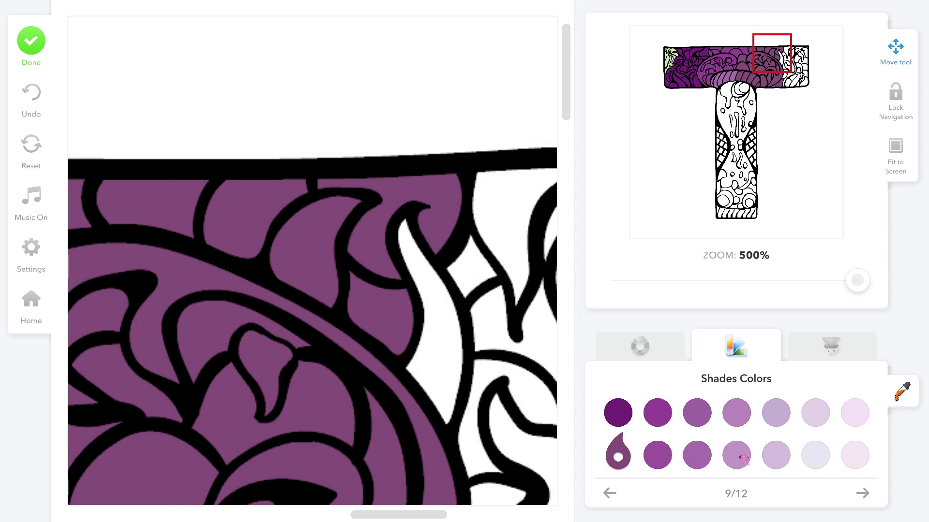
# - Try the third shade of page 9's second row on the horn shape and small diamond beside the right curl
pyautogui.click(696, 456)
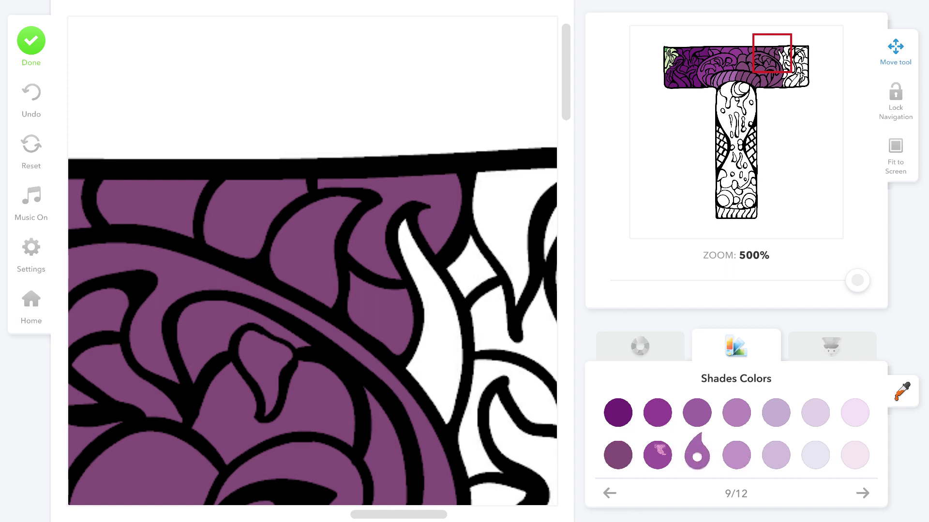
pyautogui.click(436, 351)
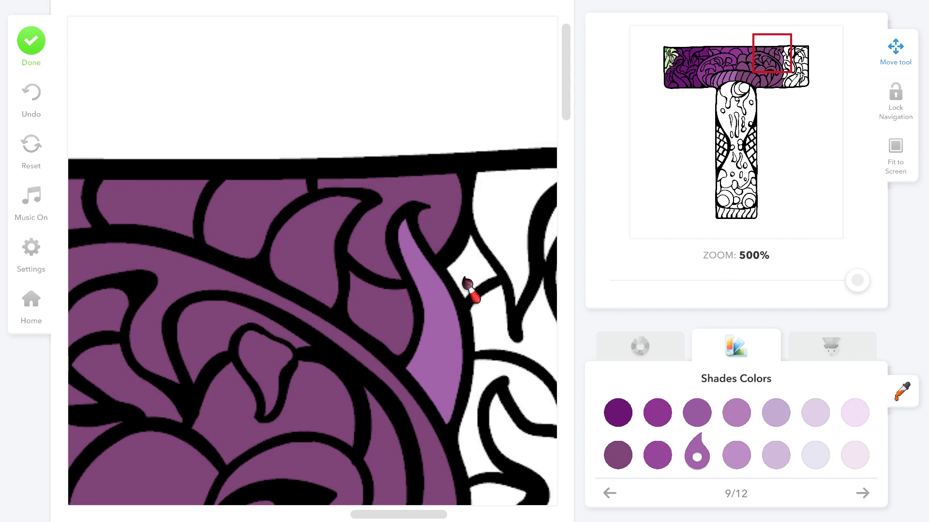
pyautogui.click(467, 285)
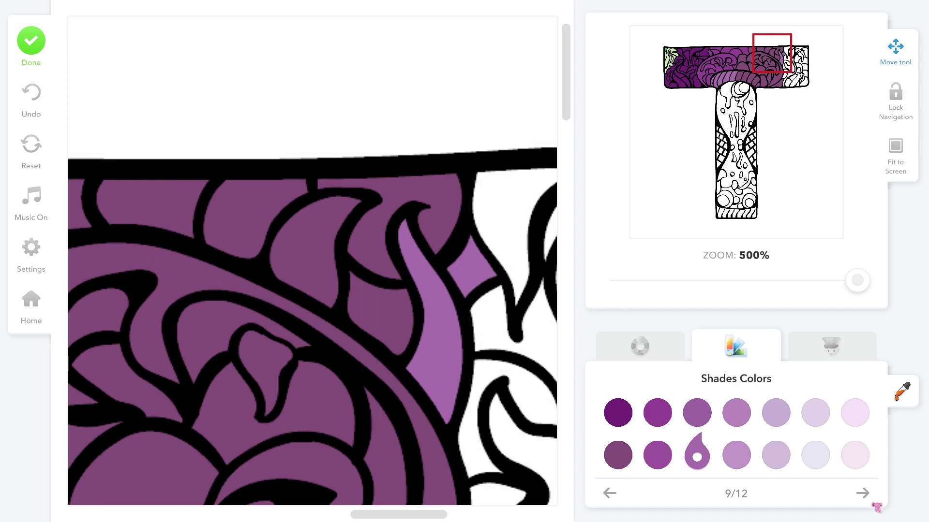
# - Fill the horn, the diamond and the three neighboring shapes right of the curl with the fourth shade of page 9's second row
pyautogui.click(739, 457)
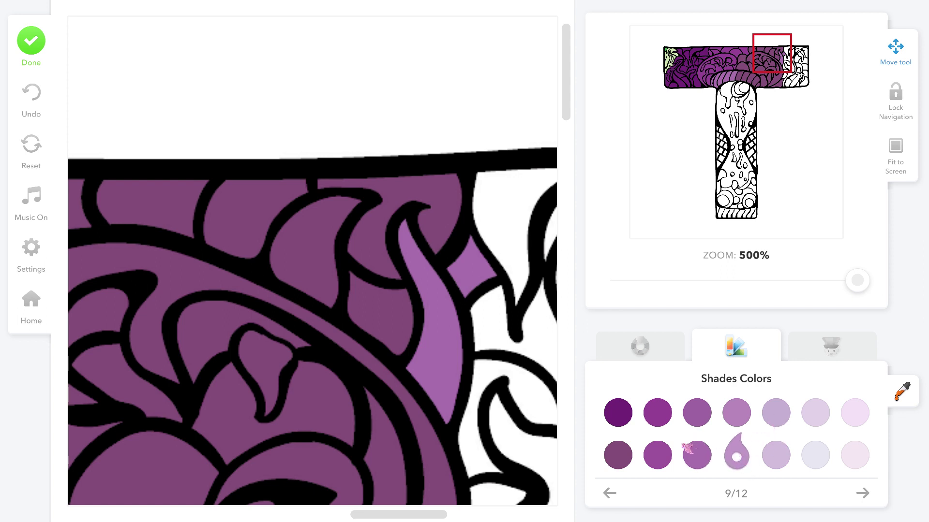
pyautogui.click(429, 375)
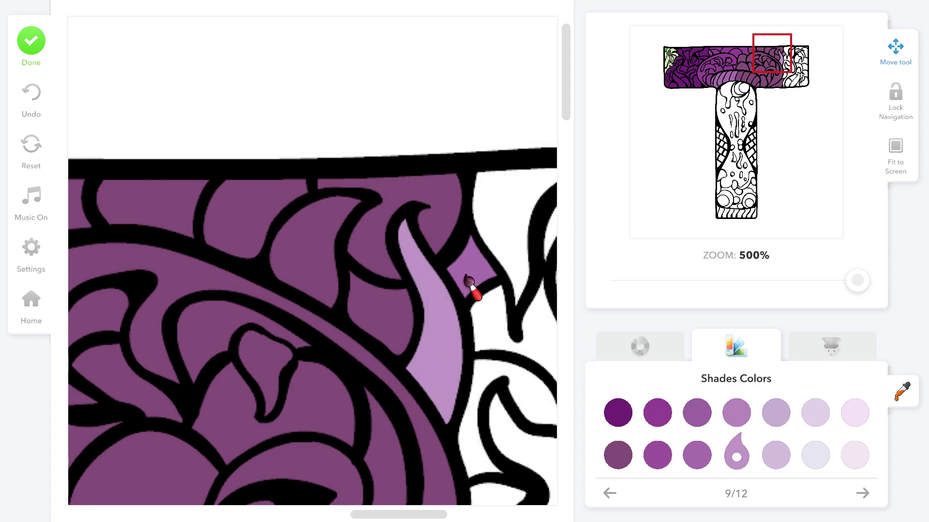
pyautogui.click(481, 267)
pyautogui.click(492, 238)
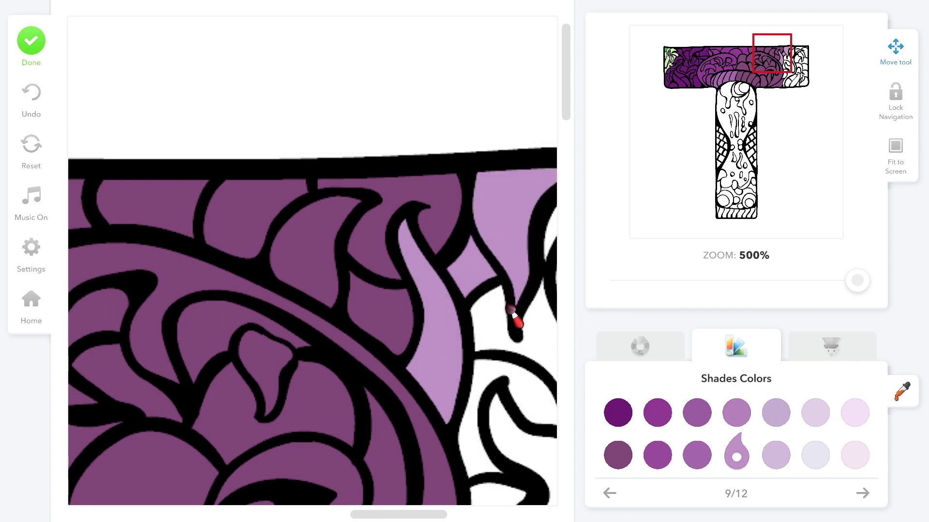
pyautogui.hscroll(2, 498, 353)
pyautogui.click(493, 345)
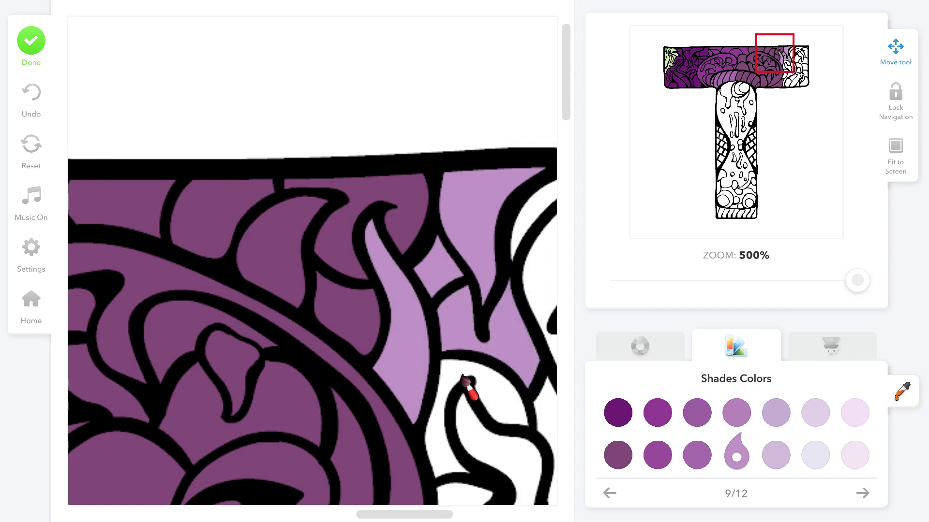
pyautogui.click(448, 447)
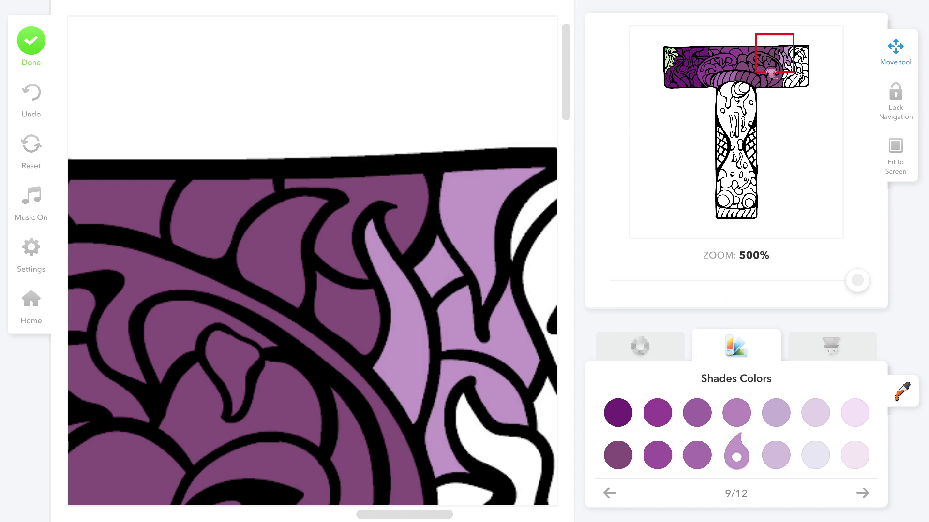
# - Fill the flame, droplet and lower shapes right of the curl, plus the rounded shape beside them, with the same light purple
pyautogui.moveTo(771, 73); pyautogui.dragTo(775, 87)
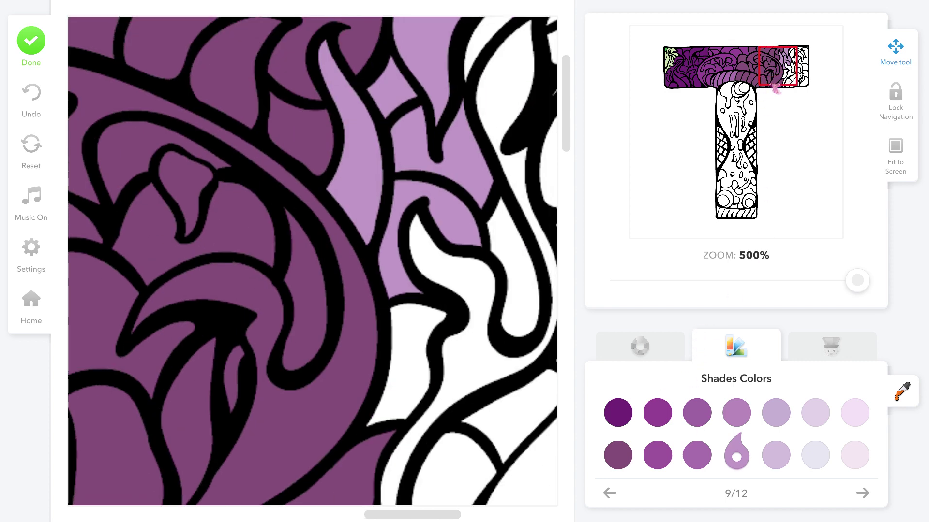
pyautogui.click(467, 277)
pyautogui.click(434, 320)
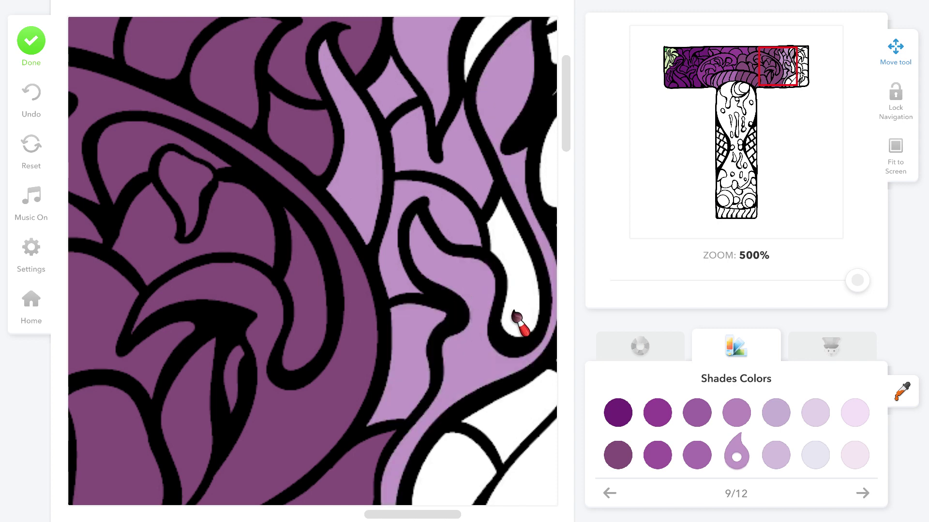
pyautogui.click(541, 298)
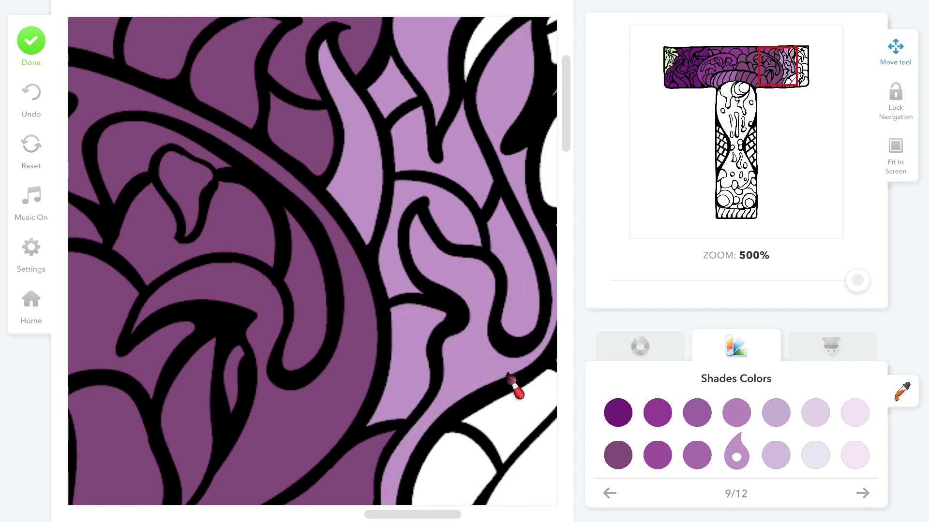
pyautogui.click(510, 411)
pyautogui.click(453, 479)
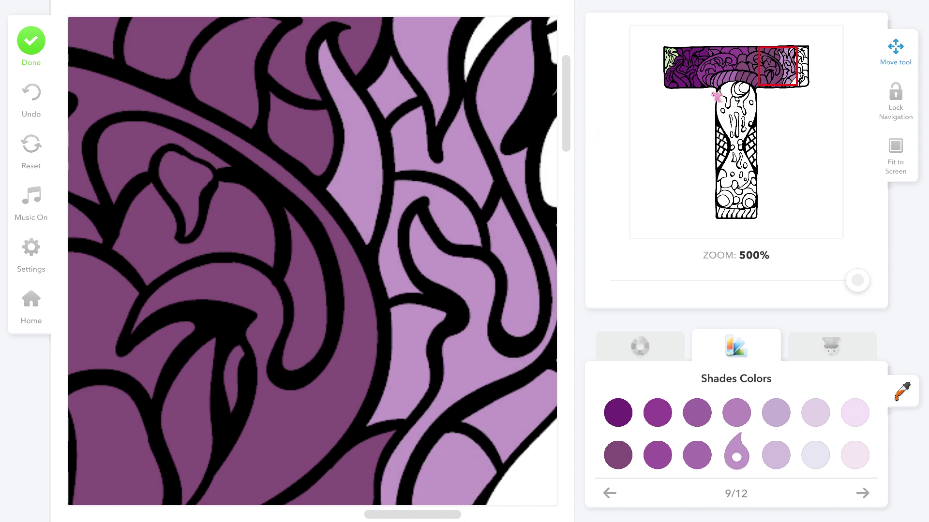
pyautogui.moveTo(767, 72); pyautogui.dragTo(789, 82)
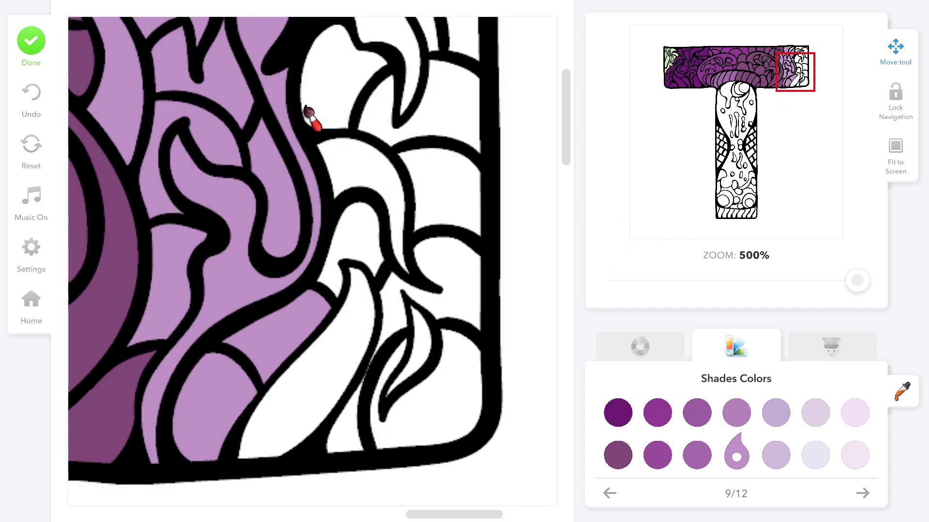
pyautogui.scroll(2, 328, 97)
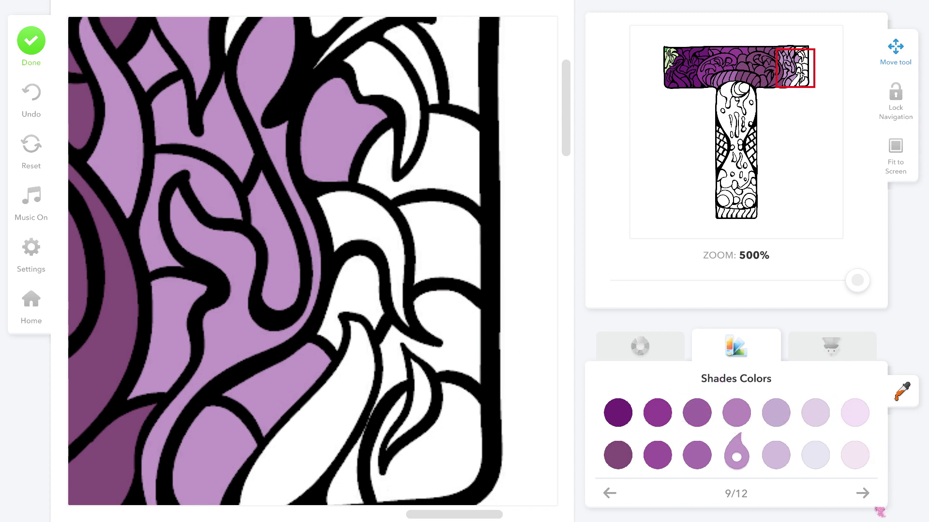
# - Look at page 10's shades, then try the third shade of page 9's second row on the white arch near the crossbar's right end
pyautogui.click(863, 494)
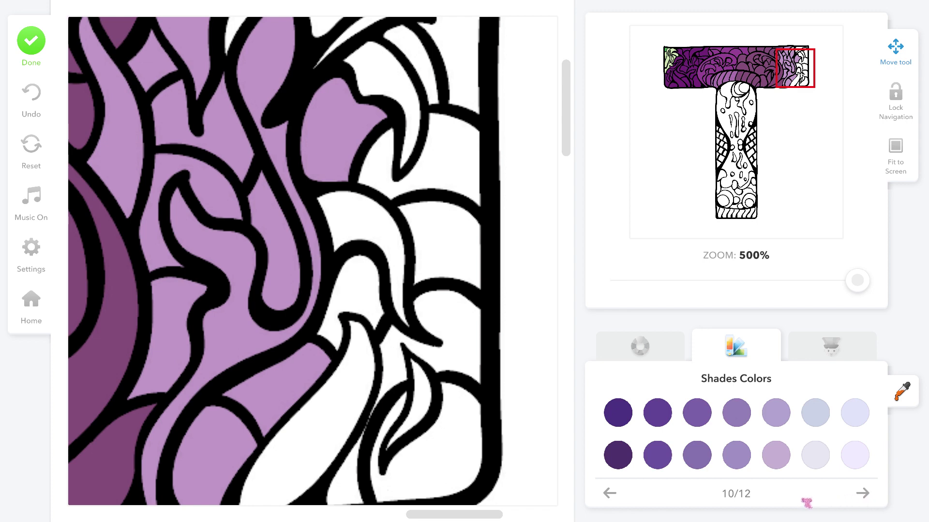
pyautogui.click(617, 495)
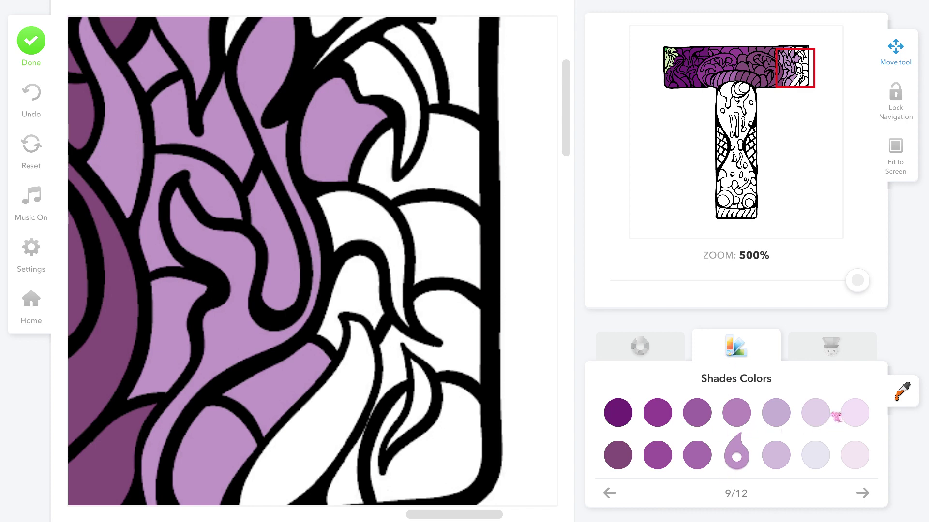
pyautogui.click(699, 459)
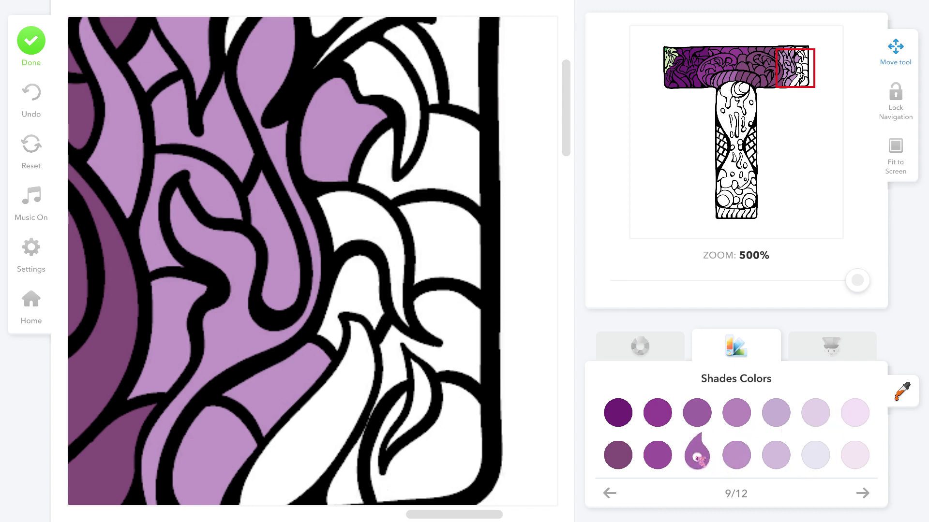
pyautogui.click(386, 253)
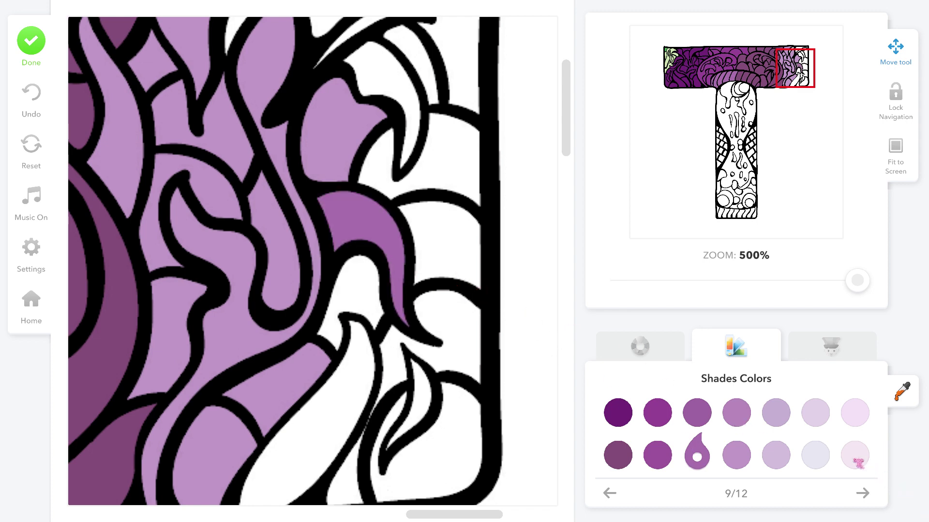
# - Color the arch, its adjoining scallop, the long flame shape and the sliver above it with the pale lilac fifth in page 9's second row
pyautogui.click(776, 455)
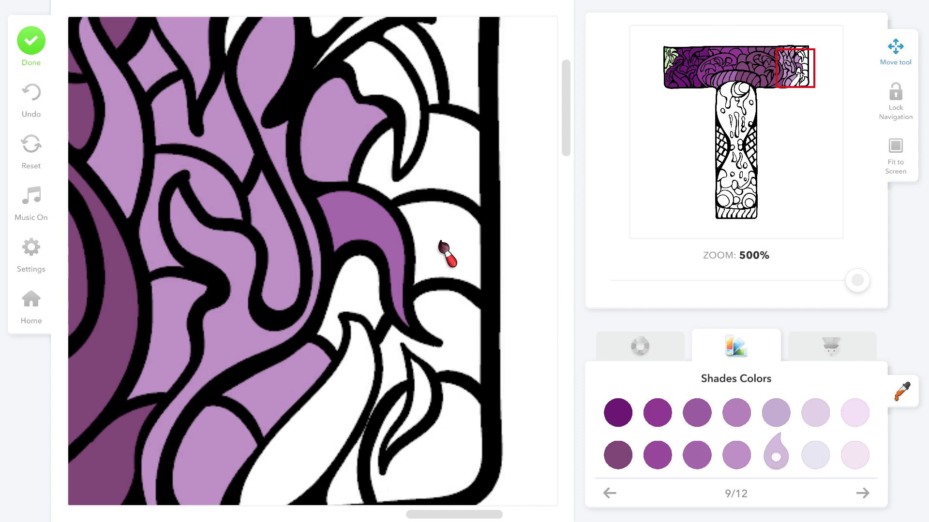
pyautogui.click(373, 240)
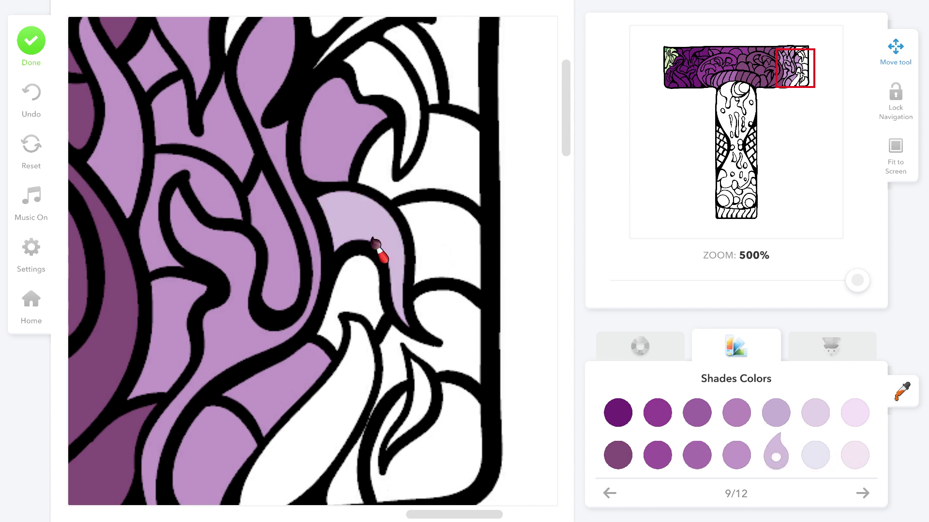
pyautogui.click(432, 238)
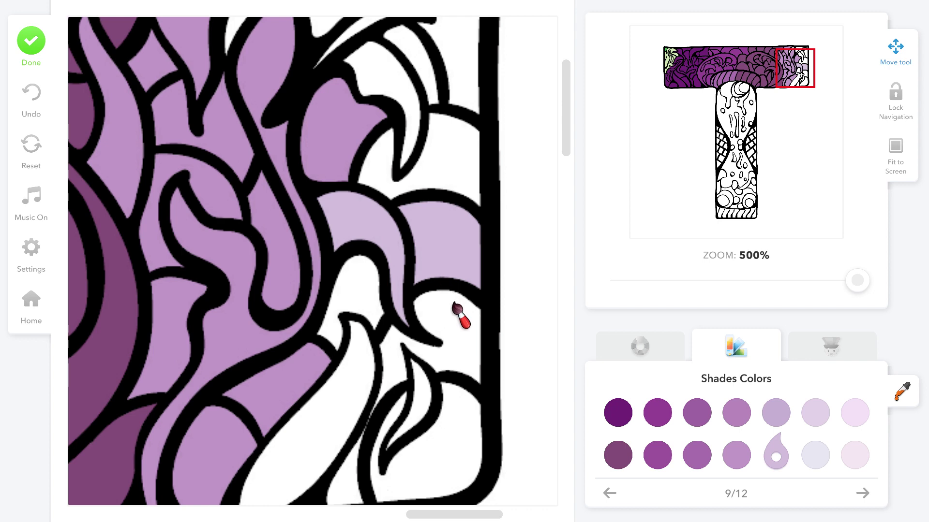
pyautogui.scroll(4, 460, 314)
pyautogui.hscroll(-3, 460, 315)
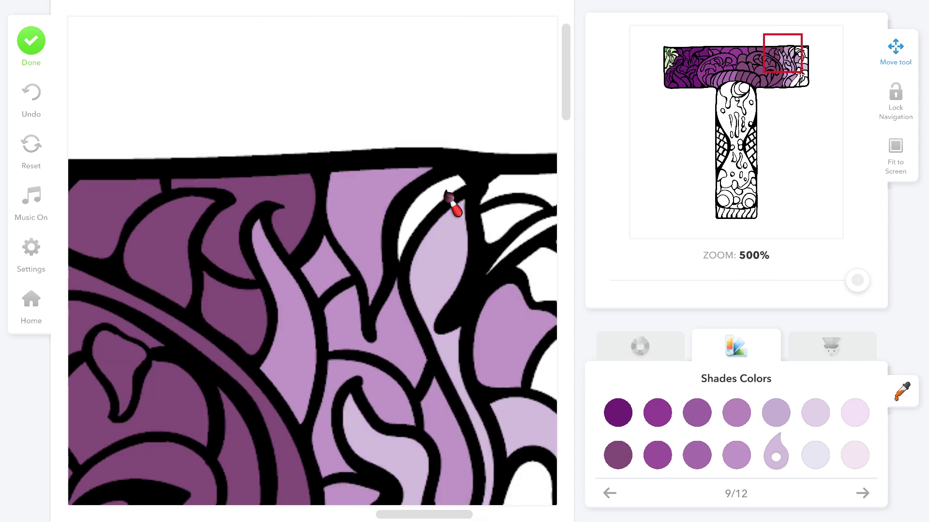
pyautogui.click(448, 194)
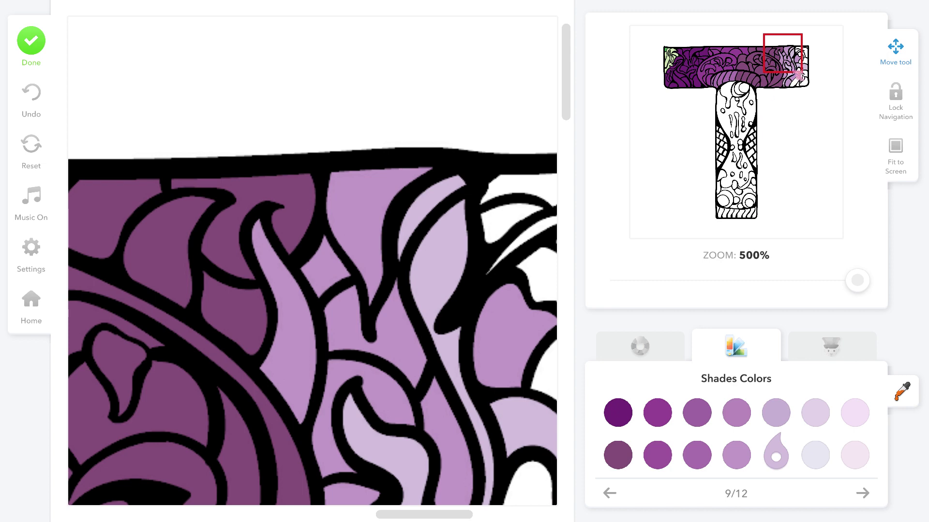
# - Fill the white horn, scallop, leaf, wedge and corner shapes at the crossbar's lower right corner with the same pale lilac
pyautogui.moveTo(795, 72); pyautogui.dragTo(810, 97)
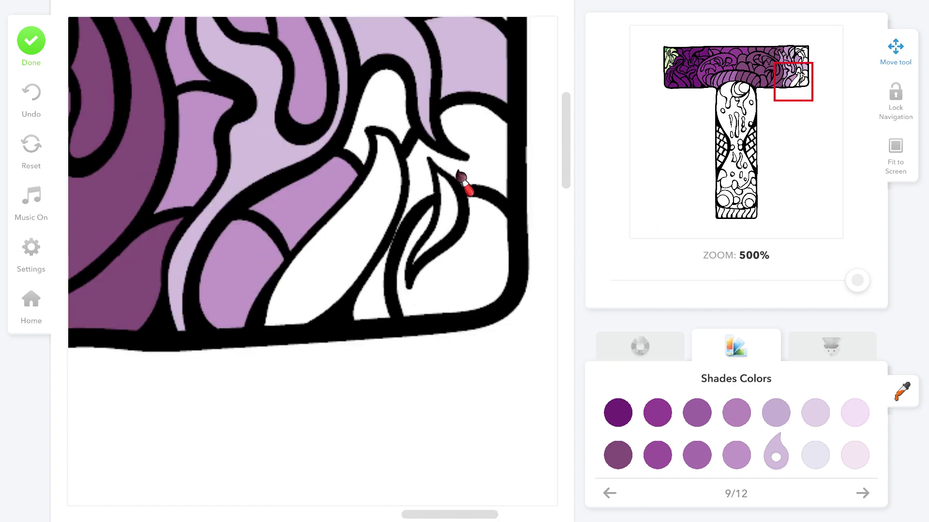
pyautogui.click(385, 213)
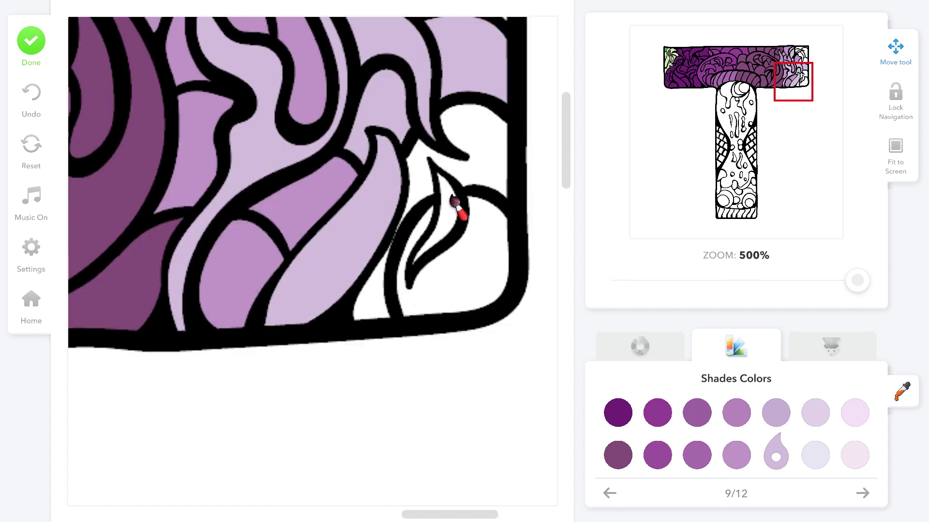
pyautogui.click(500, 156)
pyautogui.click(449, 272)
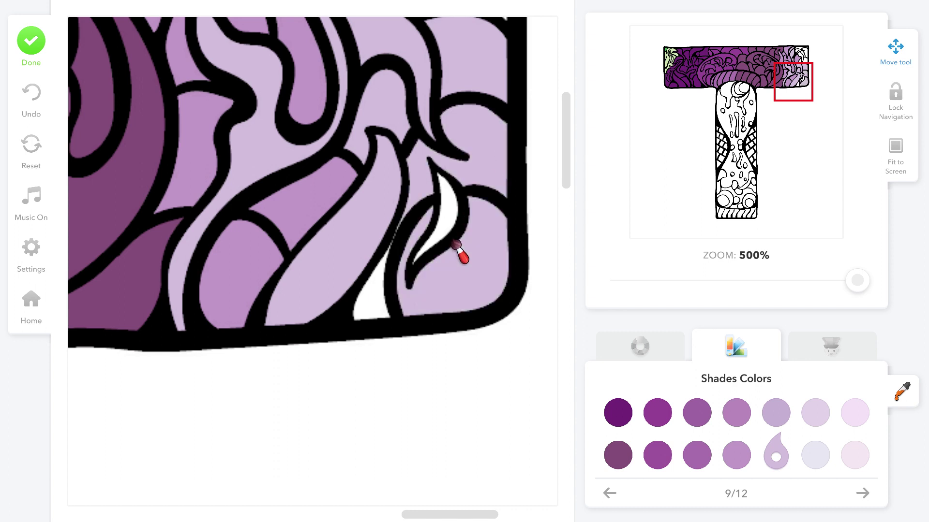
pyautogui.click(448, 218)
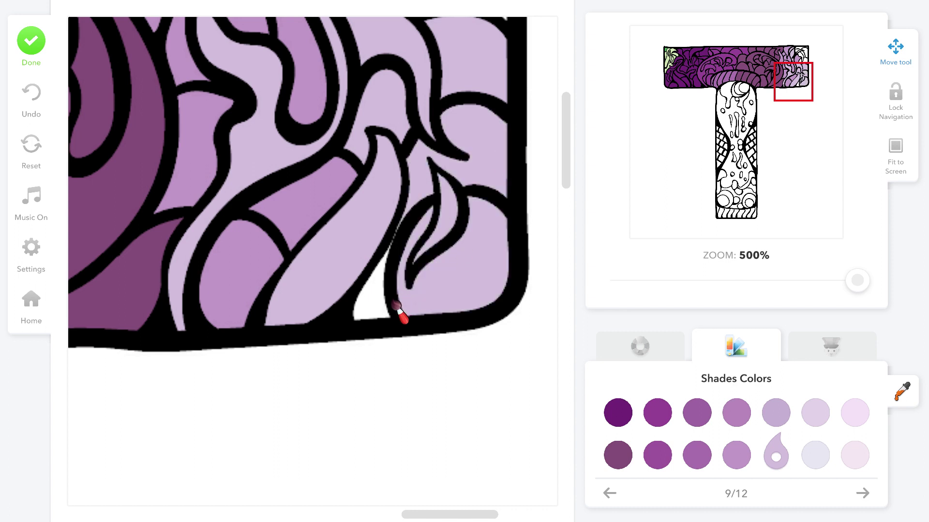
pyautogui.click(369, 307)
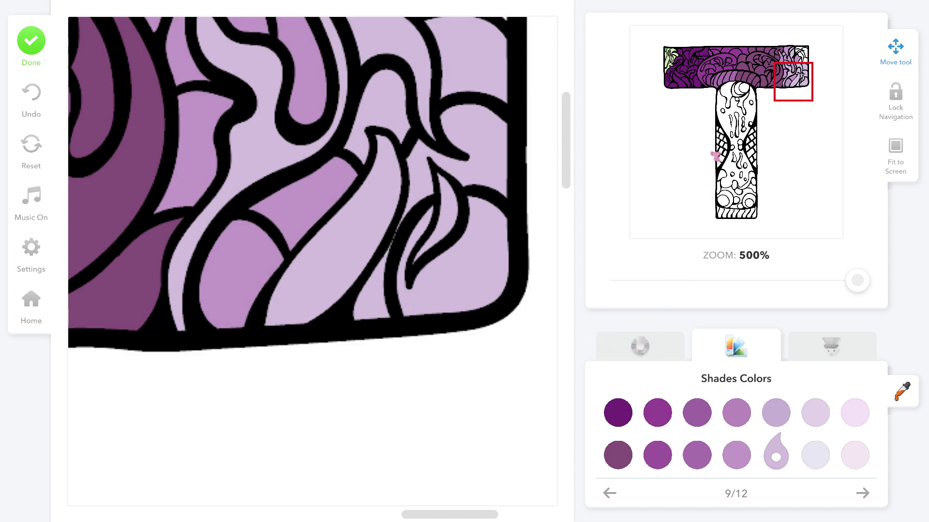
# - Fill the remaining white shapes in the crossbar's upper right corner with the same pale lilac
pyautogui.moveTo(791, 99); pyautogui.dragTo(799, 55)
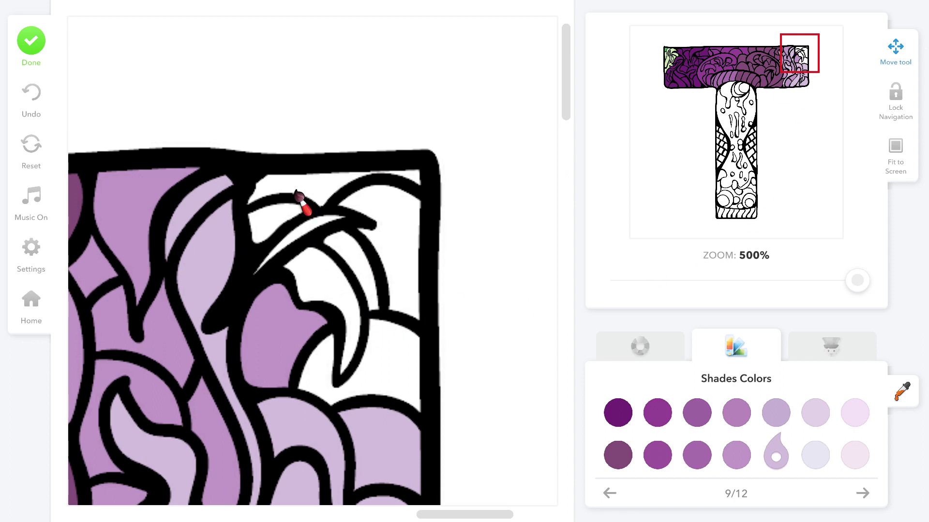
pyautogui.click(307, 185)
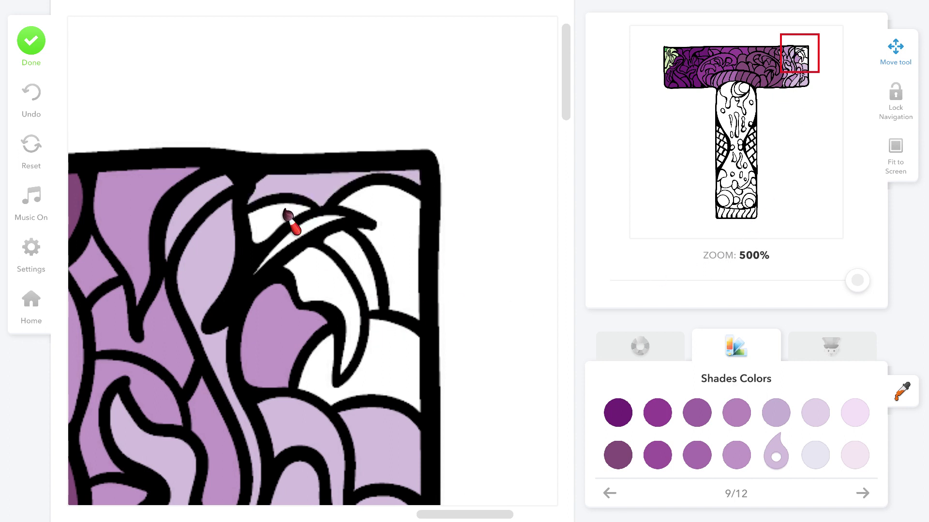
pyautogui.click(287, 213)
pyautogui.click(400, 263)
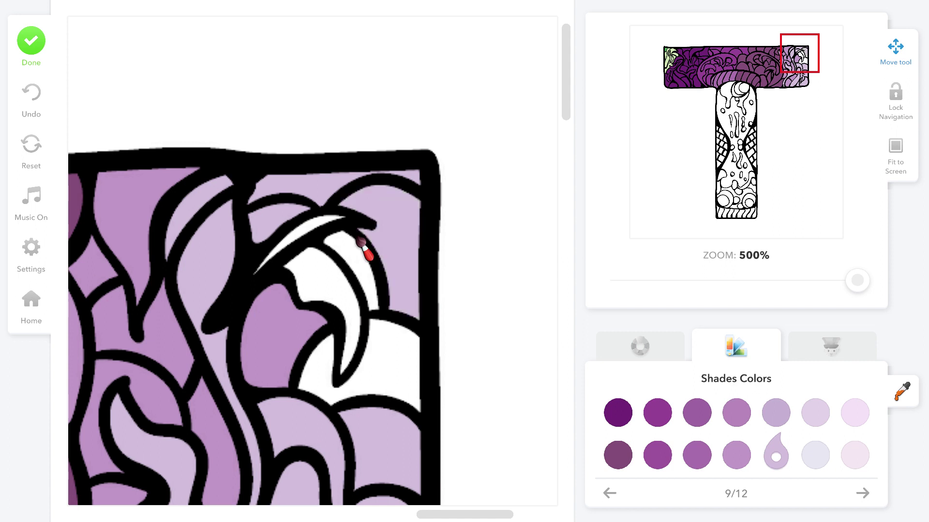
pyautogui.click(317, 239)
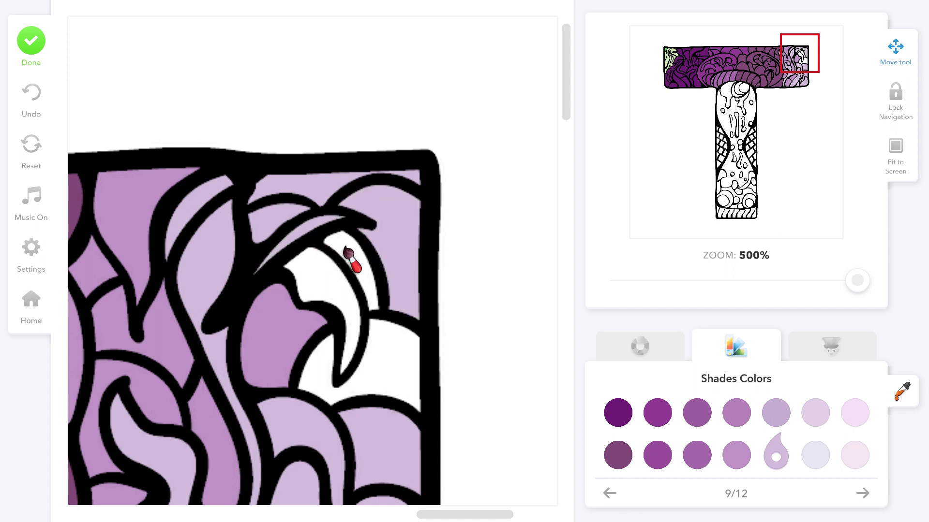
pyautogui.click(329, 296)
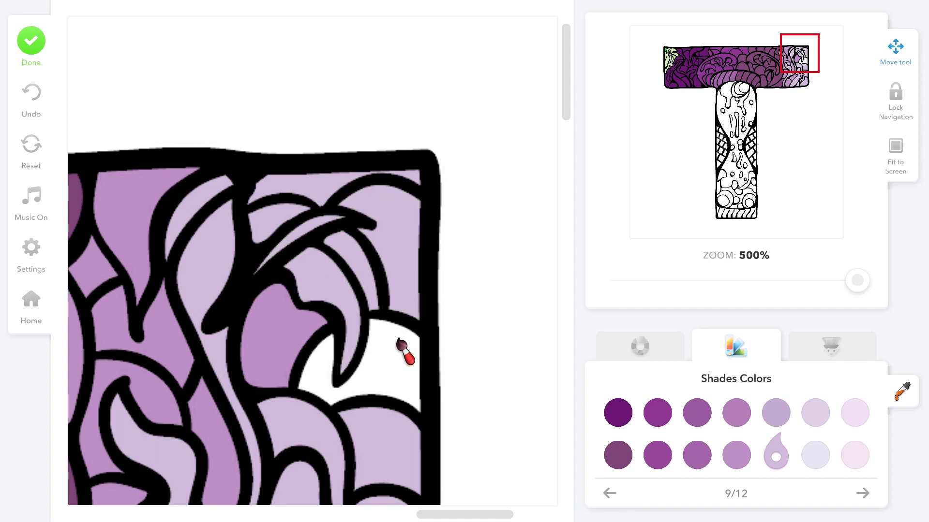
pyautogui.click(401, 345)
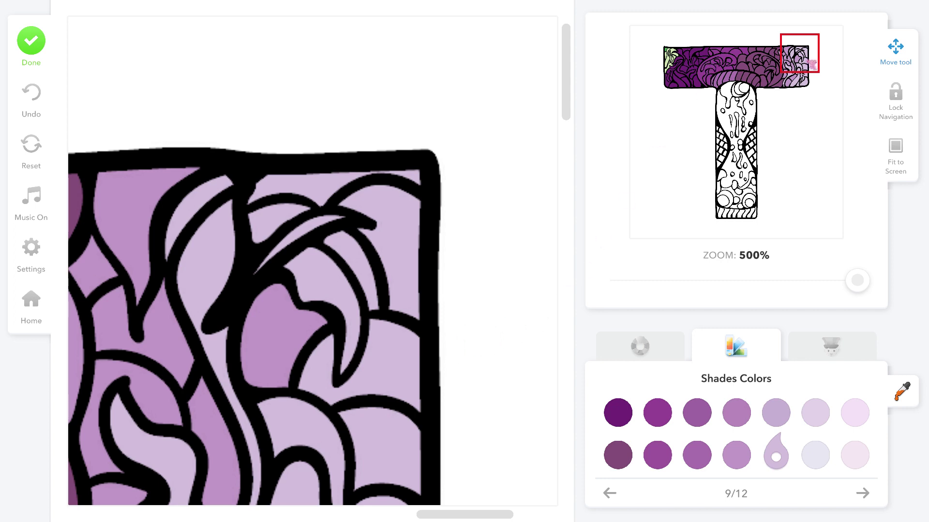
# - Look at the letter's stem at 270% zoom and examine the standard colors and the shades on pages 8 to 12
pyautogui.moveTo(812, 64); pyautogui.dragTo(749, 117)
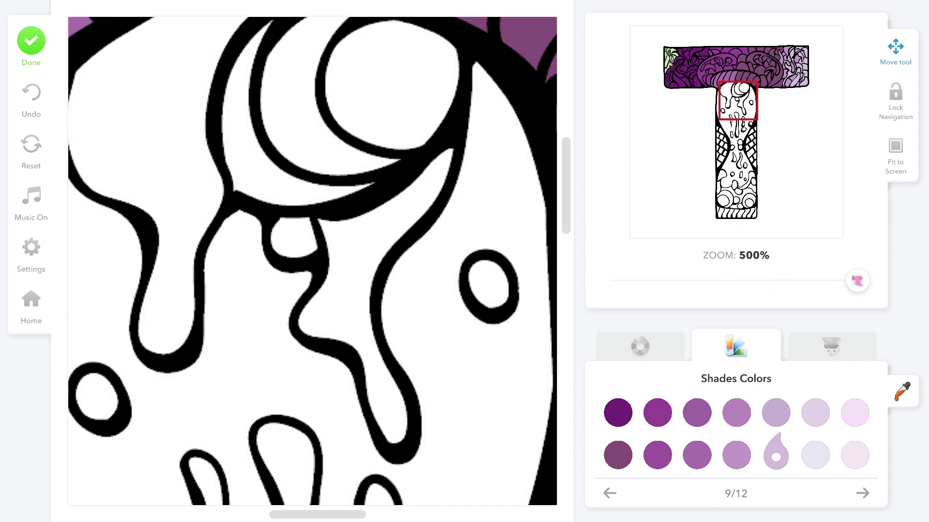
pyautogui.moveTo(852, 280); pyautogui.dragTo(800, 301)
pyautogui.moveTo(733, 97); pyautogui.dragTo(734, 102)
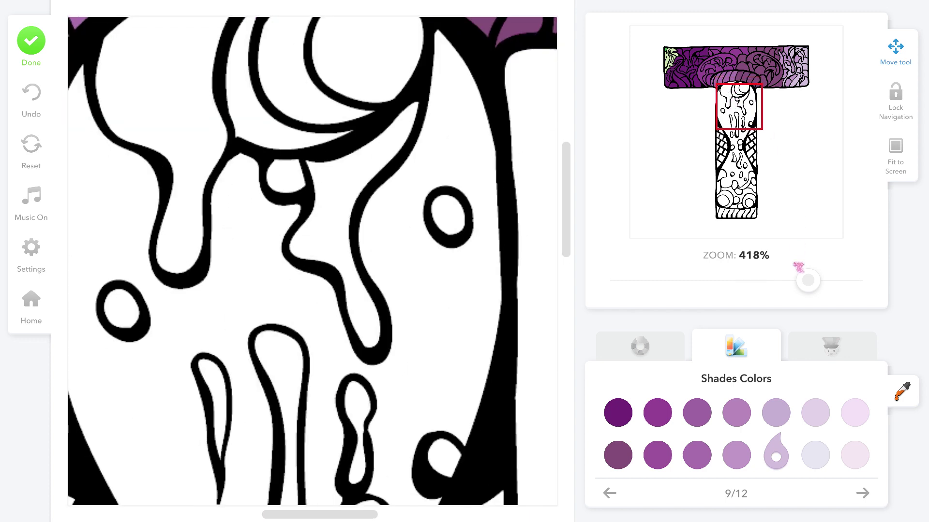
pyautogui.moveTo(807, 280); pyautogui.dragTo(727, 321)
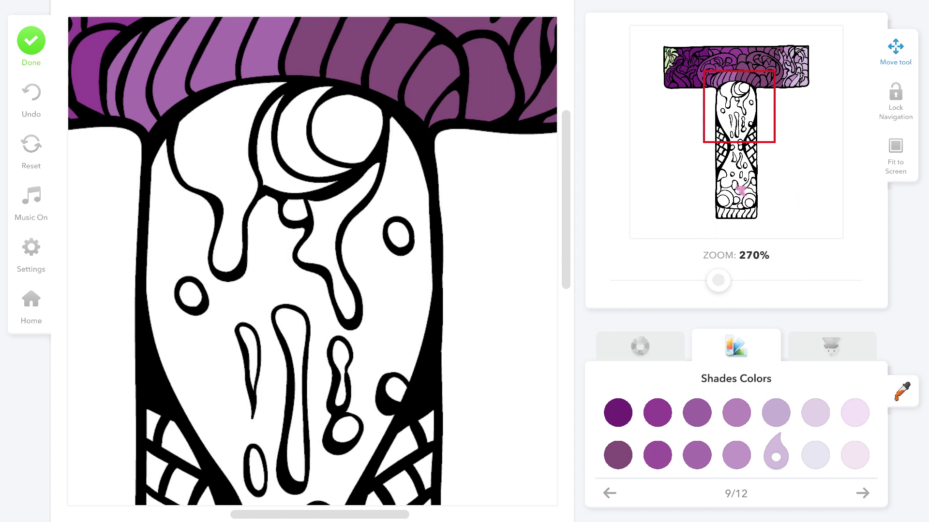
pyautogui.click(636, 347)
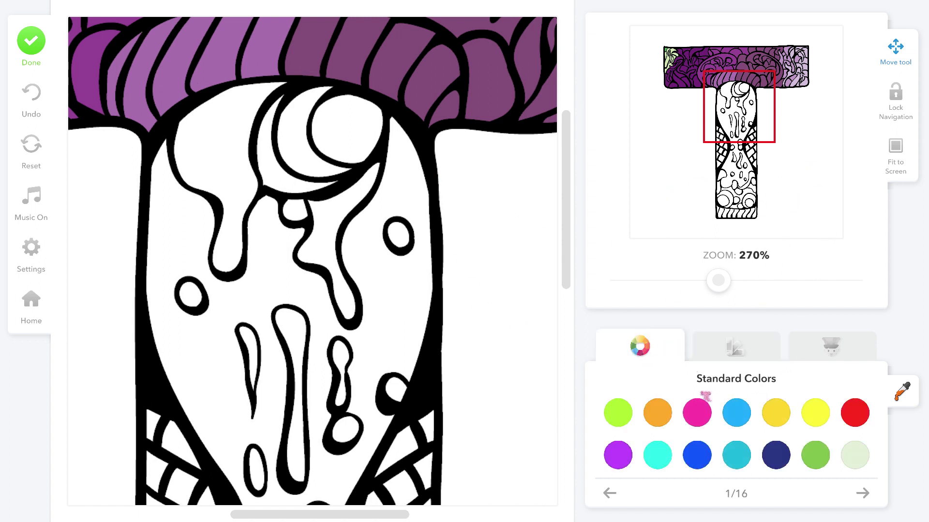
pyautogui.click(724, 355)
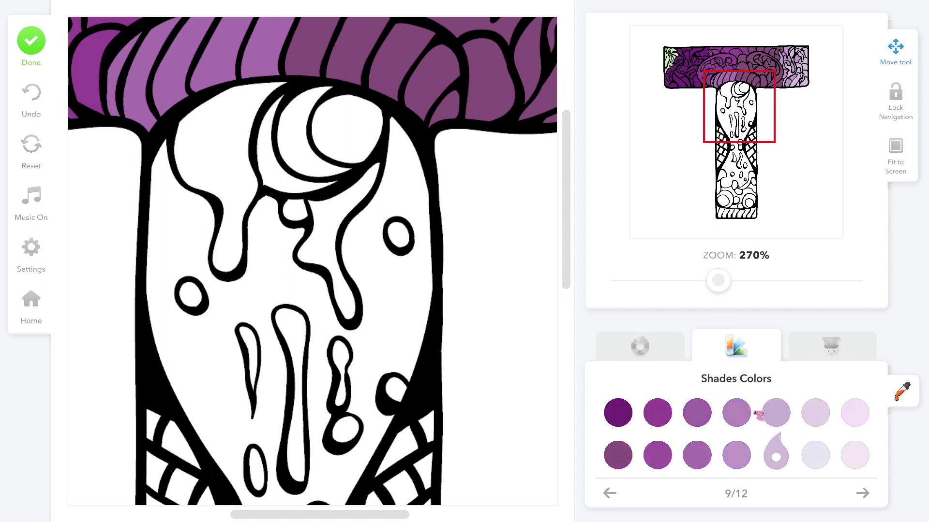
pyautogui.click(862, 494)
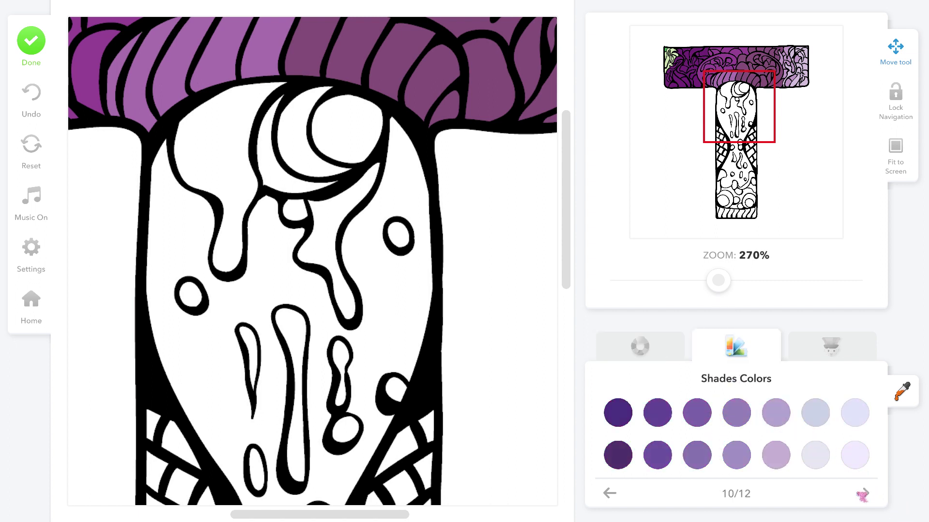
pyautogui.click(862, 493)
pyautogui.click(861, 493)
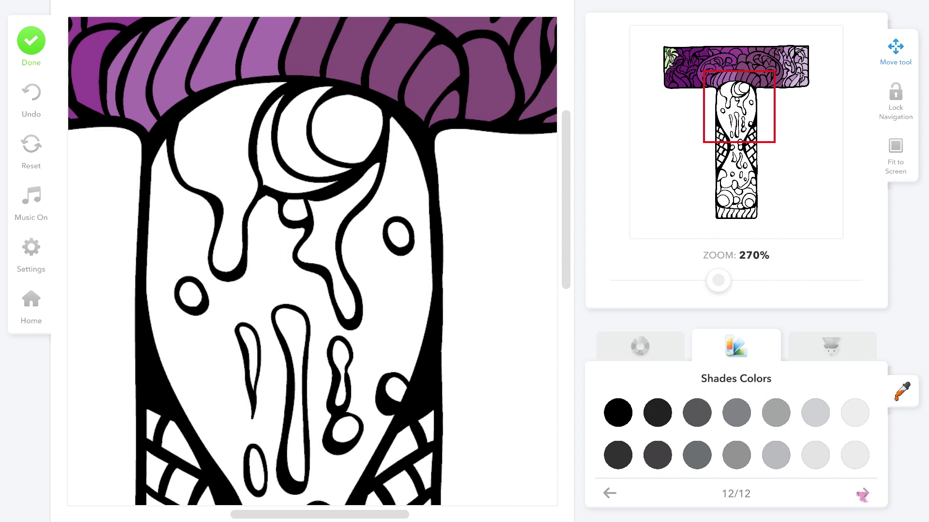
pyautogui.click(610, 493)
pyautogui.click(610, 493)
pyautogui.click(611, 493)
pyautogui.click(610, 494)
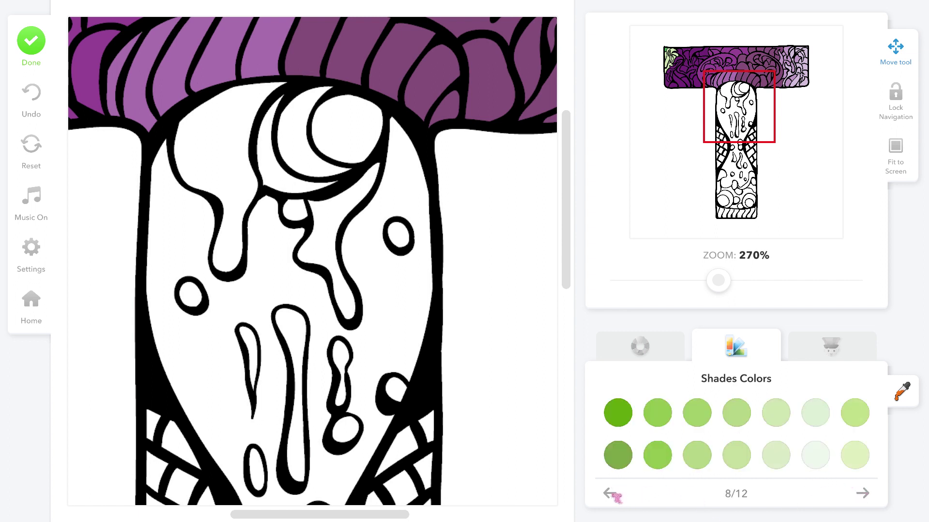
# - Color the large left drip, both crescents and the circle atop the stem with the dark teal second in page 6's first row
pyautogui.click(610, 493)
pyautogui.click(613, 494)
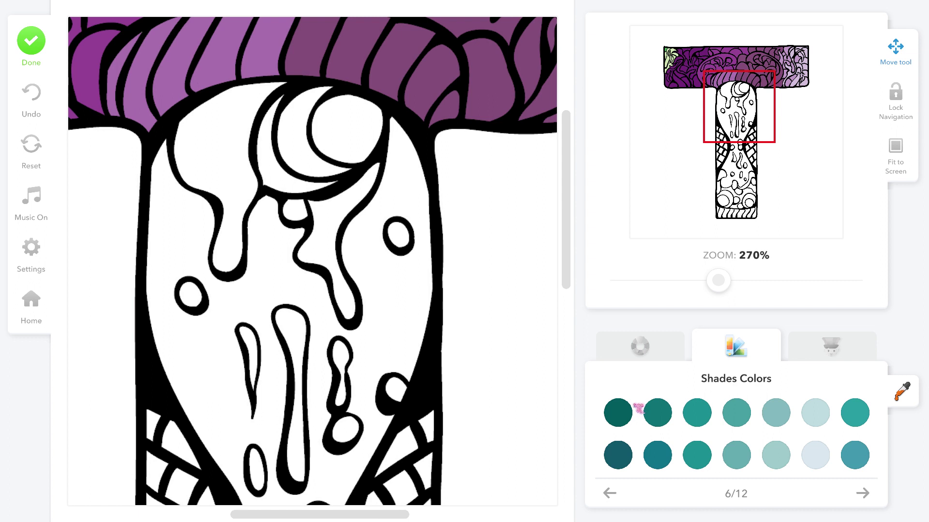
pyautogui.click(658, 415)
pyautogui.click(219, 107)
pyautogui.hscroll(-2, 296, 191)
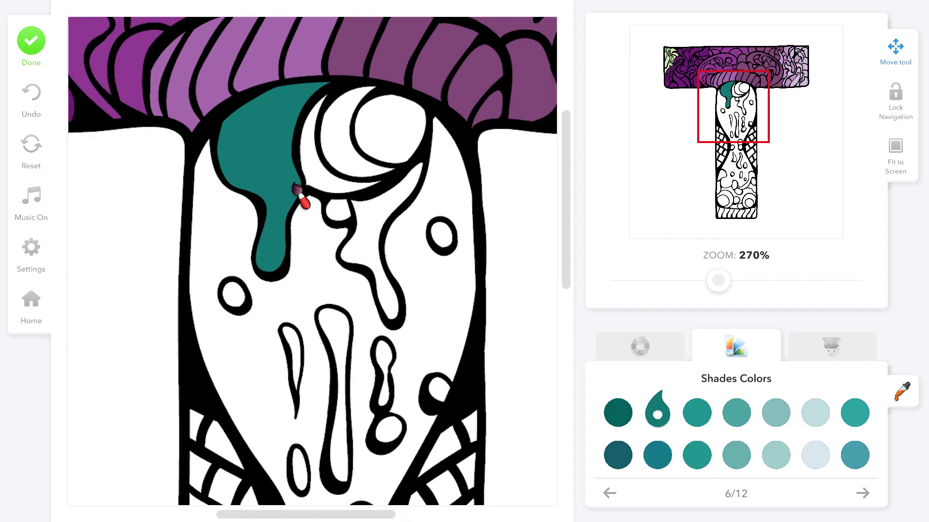
pyautogui.click(346, 151)
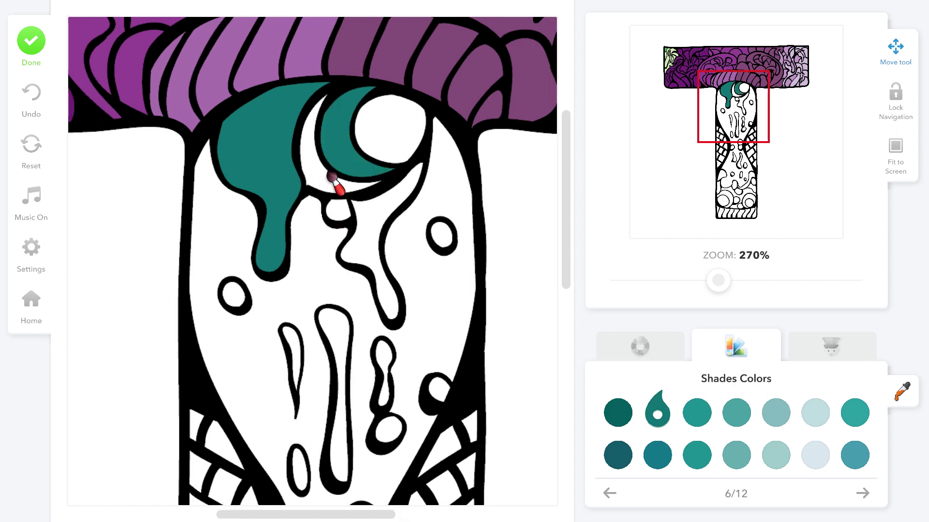
pyautogui.click(335, 184)
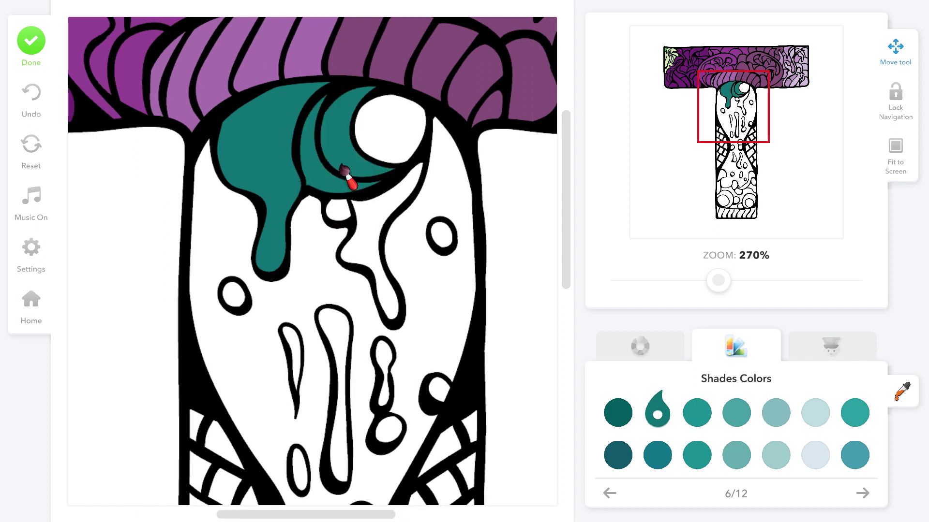
pyautogui.click(376, 145)
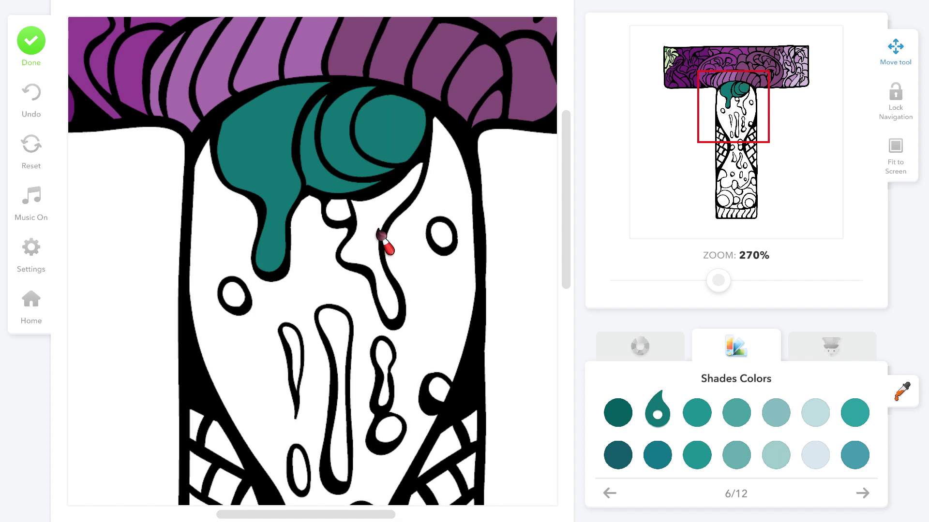
# - Fill the right drip, the small drop beside it, and the oval, hourglass and two round drops on the stem's right side with the same dark teal
pyautogui.click(372, 238)
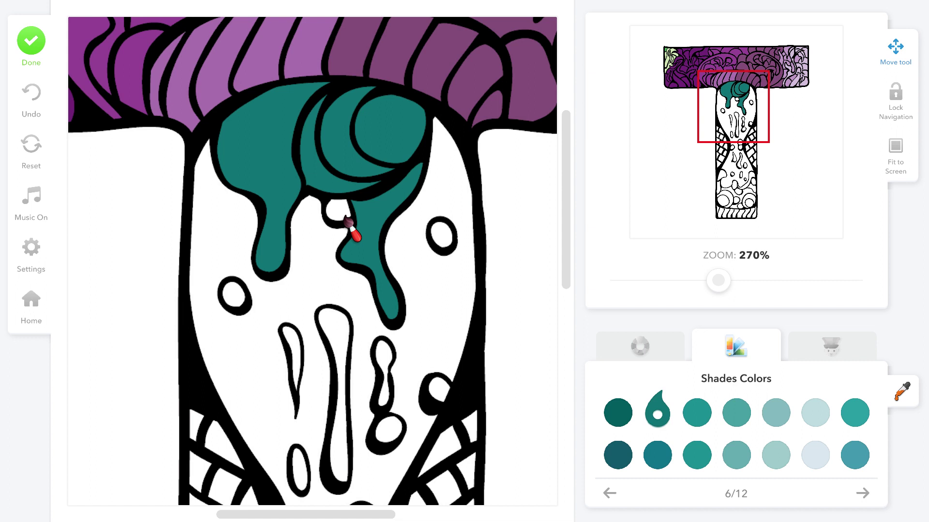
pyautogui.click(345, 218)
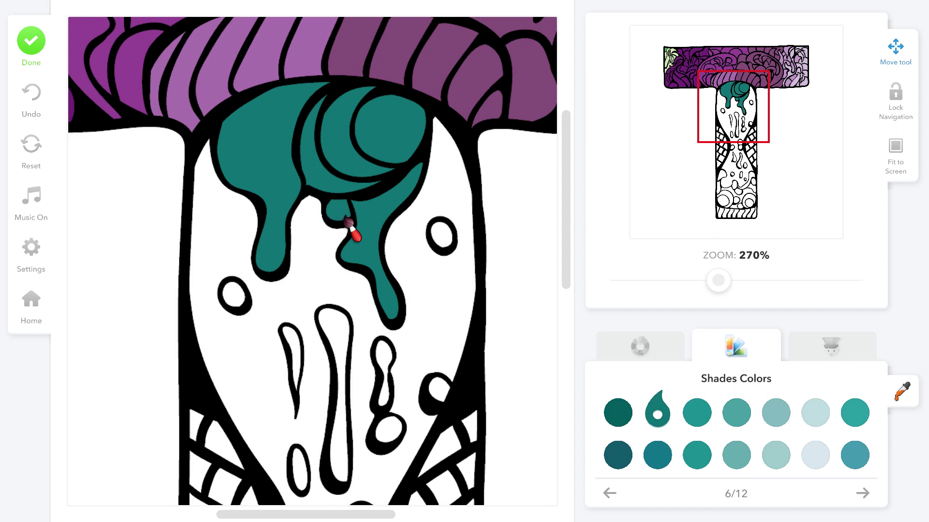
pyautogui.click(439, 230)
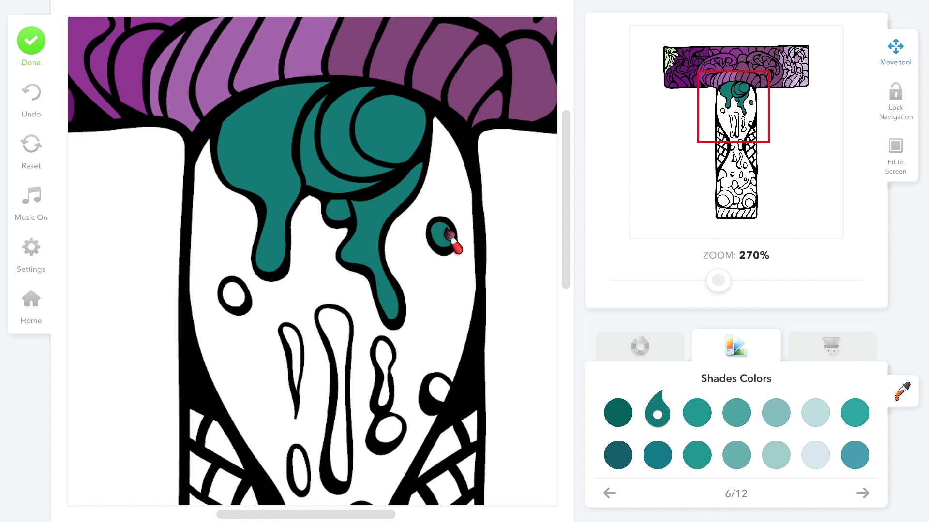
pyautogui.click(380, 363)
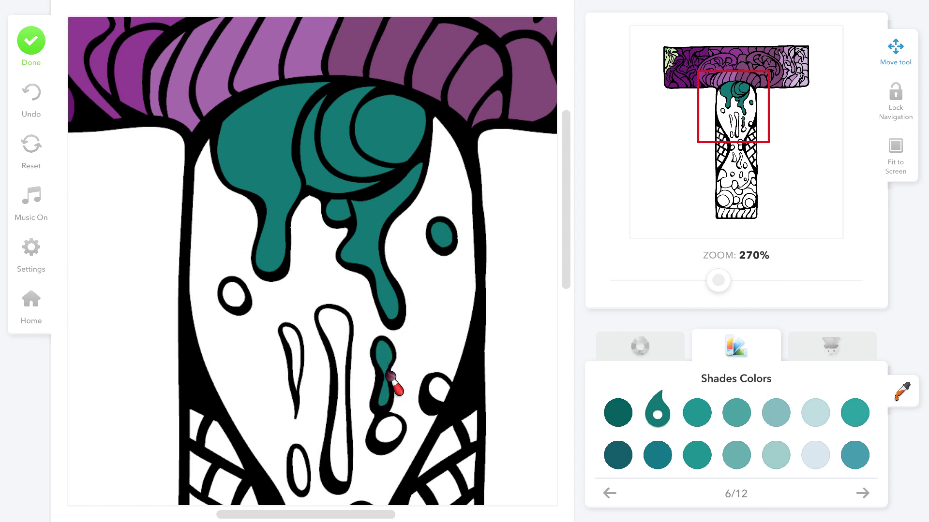
pyautogui.click(392, 436)
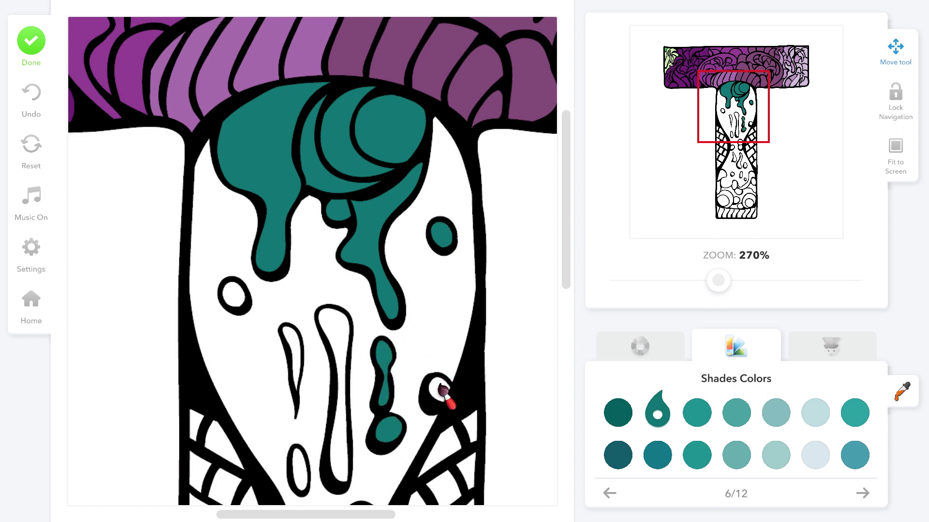
pyautogui.click(442, 390)
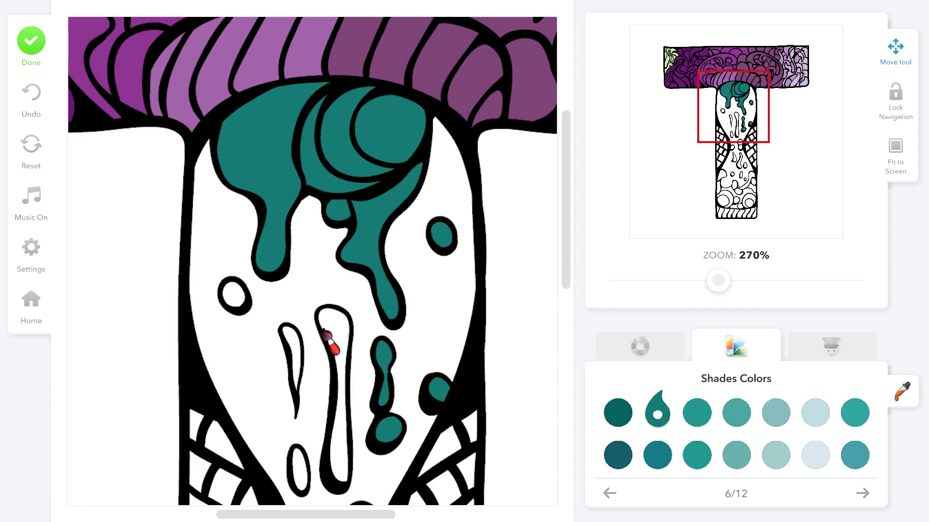
# - Fill the tall central drop, the slim drop beside it and the oval near the stem's left edge with dark teal
pyautogui.scroll(-3, 323, 332)
pyautogui.click(332, 315)
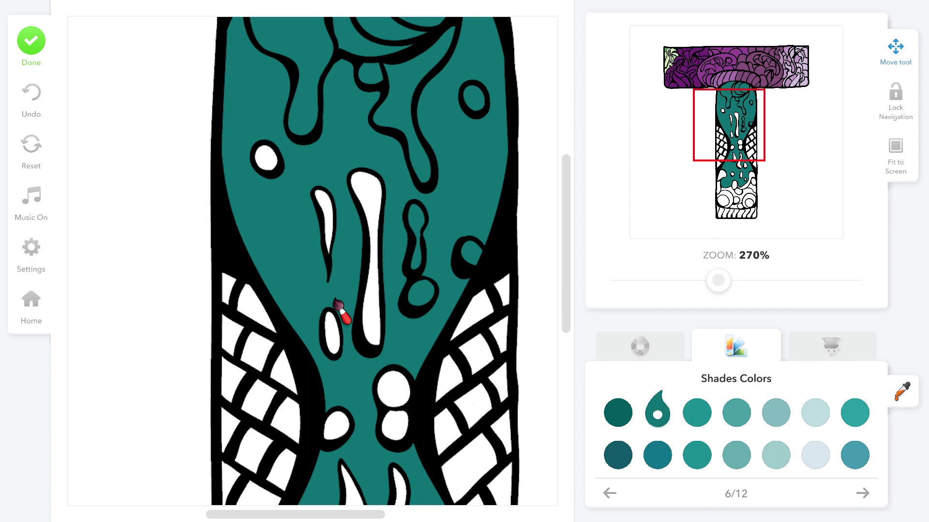
pyautogui.click(375, 203)
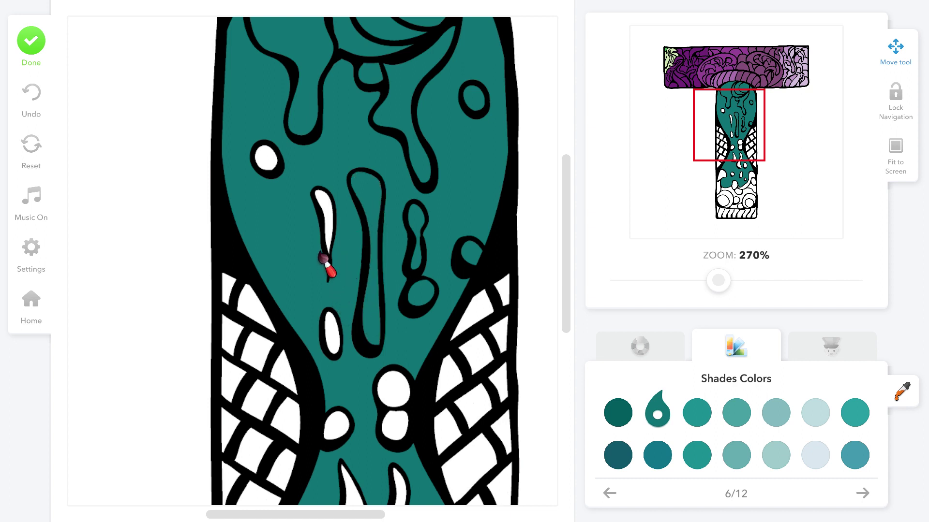
pyautogui.click(325, 214)
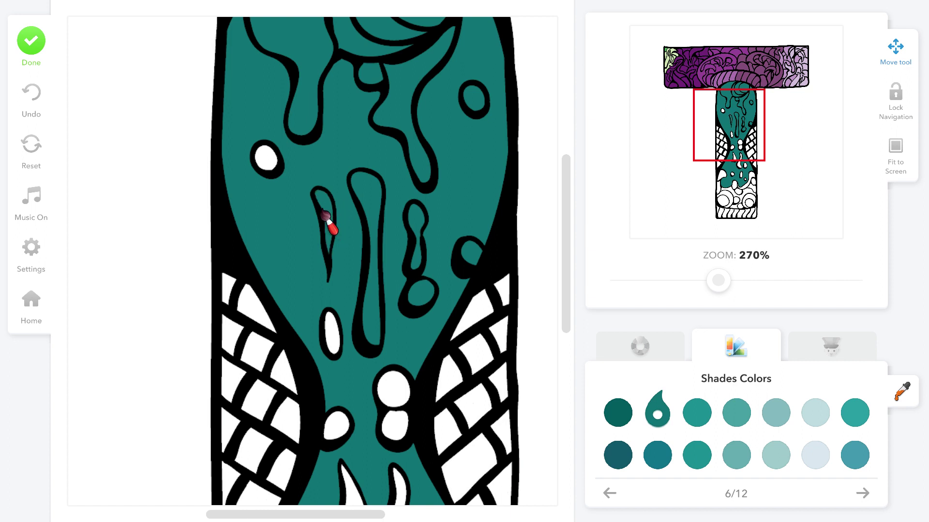
pyautogui.click(268, 161)
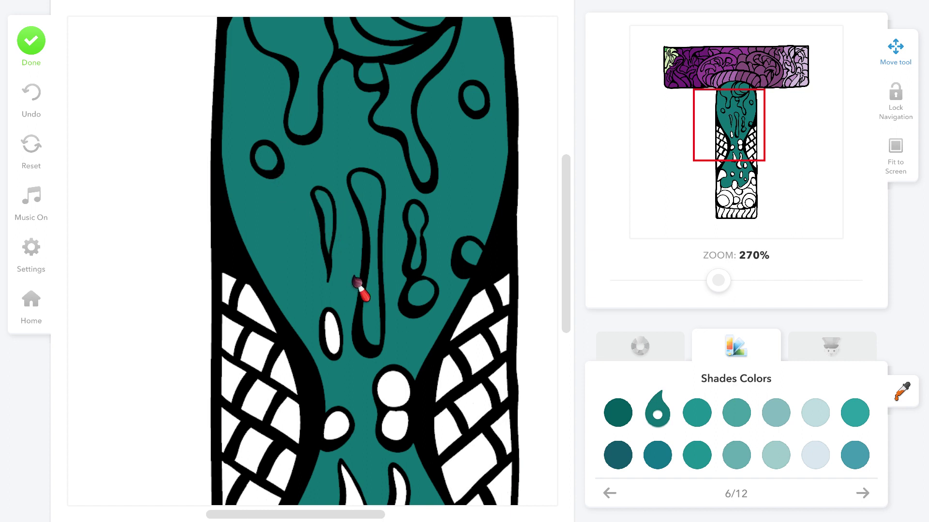
# - Fill the small oval above the stem's narrow waist, the two stacked circles and the round drop opposite with dark teal
pyautogui.click(338, 334)
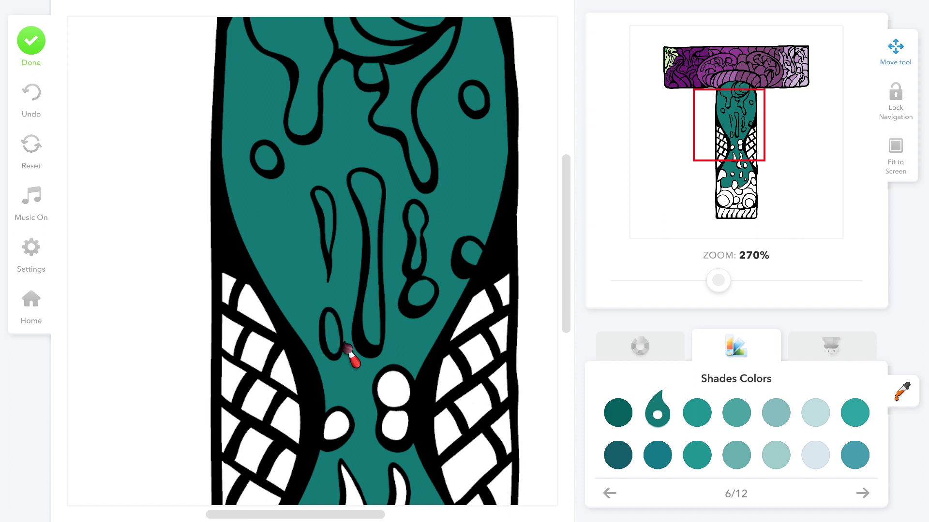
pyautogui.click(401, 391)
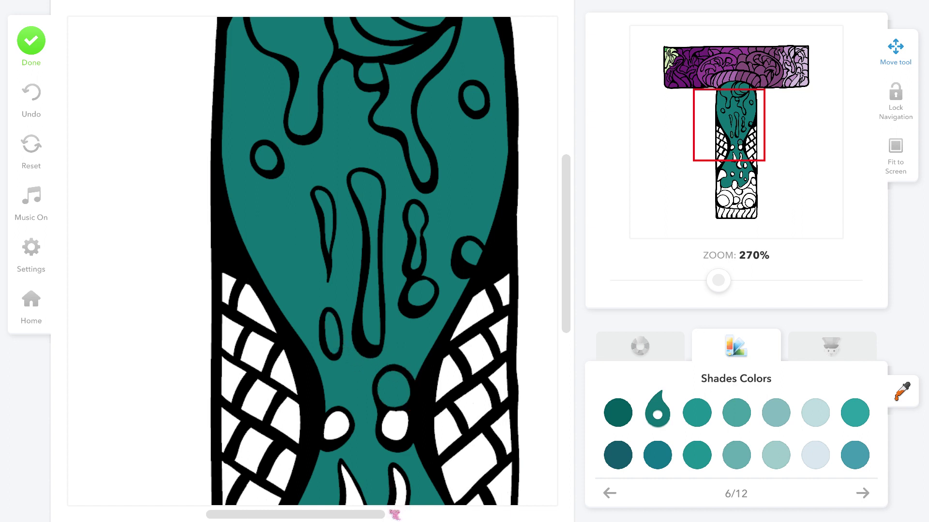
pyautogui.click(393, 435)
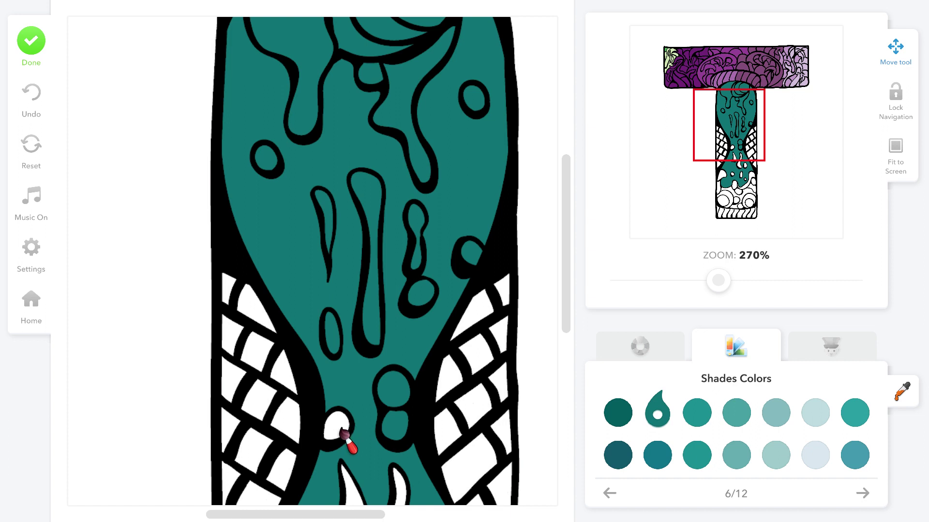
pyautogui.click(344, 434)
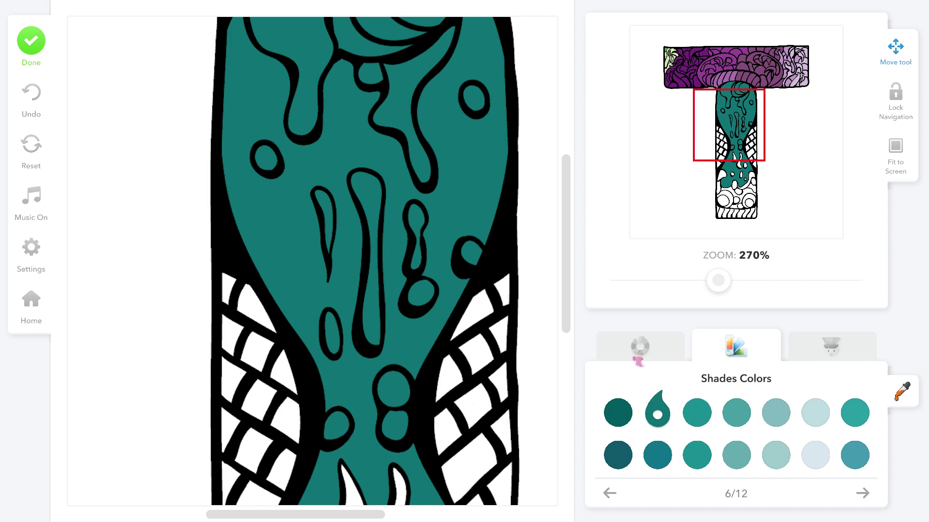
# - Recolor the stem's background around the drops with the light teal fifth in page 6's first row
pyautogui.click(775, 423)
pyautogui.click(457, 162)
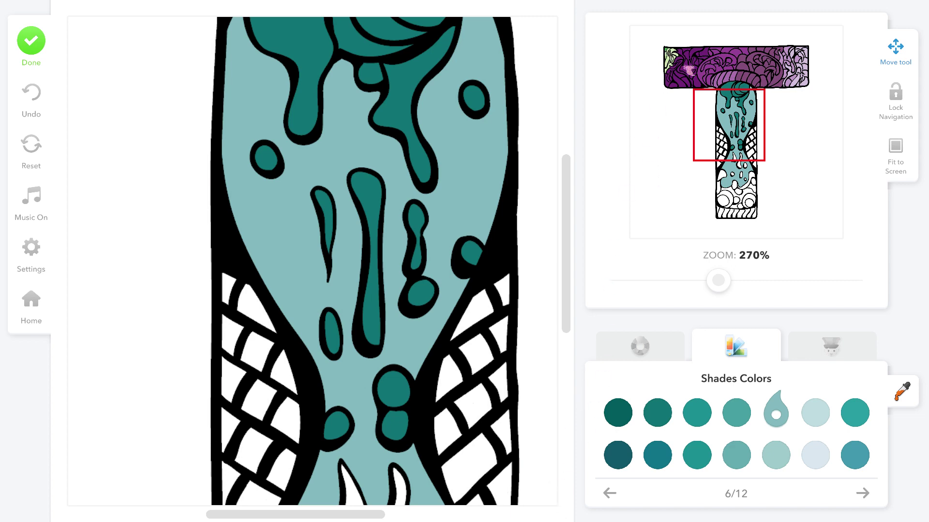
pyautogui.moveTo(739, 155); pyautogui.dragTo(747, 190)
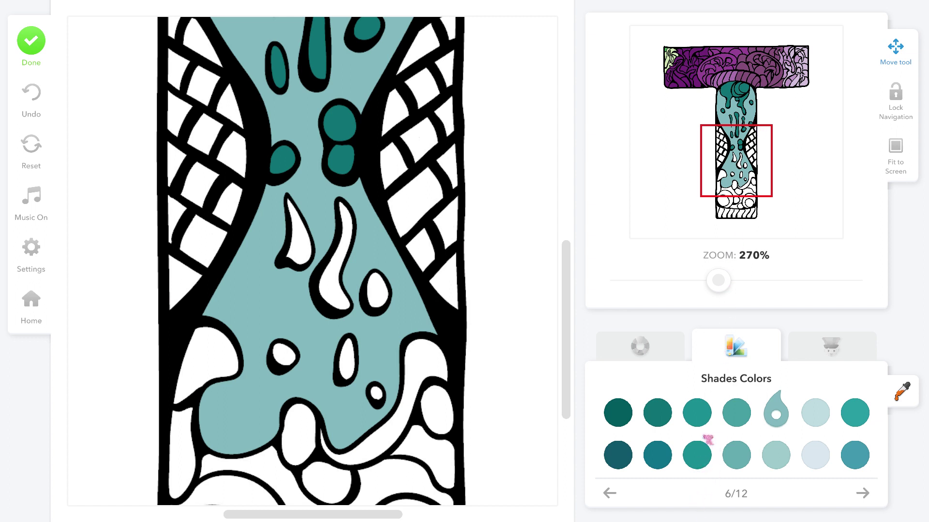
# - Try the brighter teals third in each row of page 6 on the lower of the two stacked circles
pyautogui.click(699, 452)
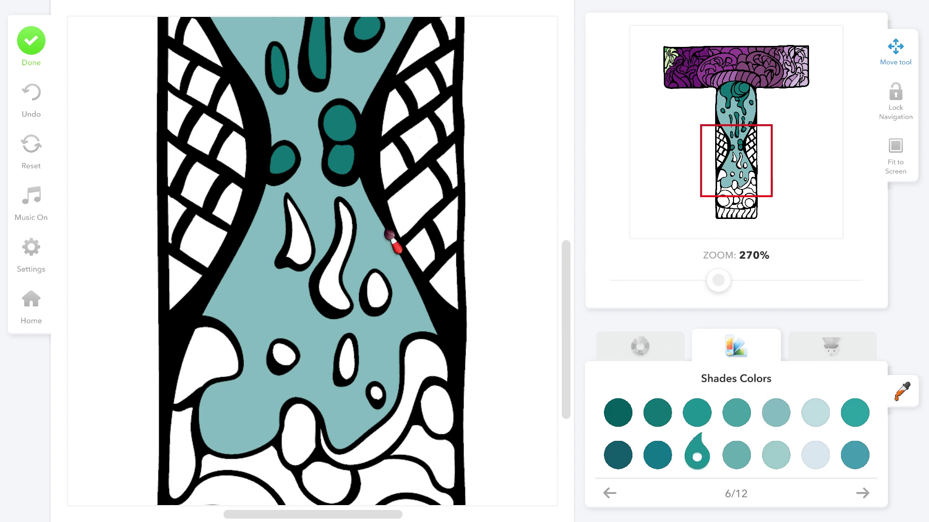
pyautogui.moveTo(352, 170); pyautogui.dragTo(344, 166)
pyautogui.click(343, 163)
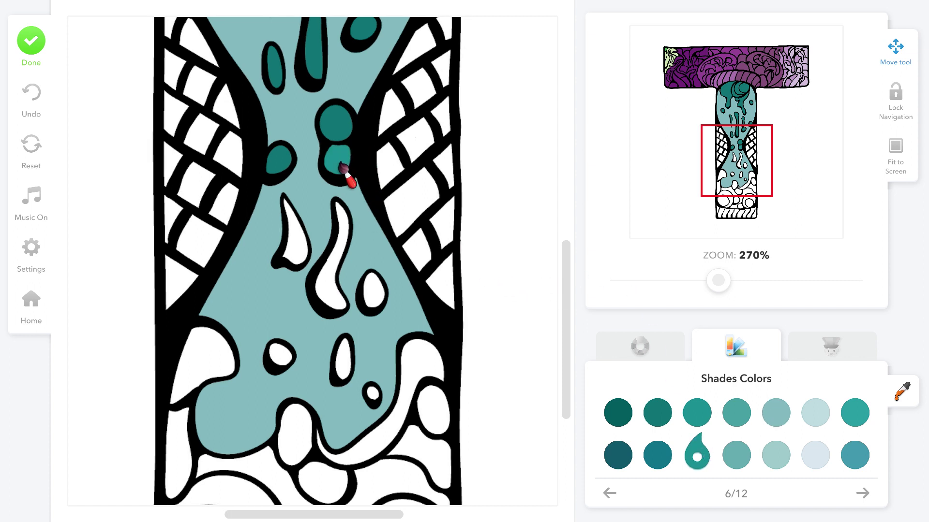
pyautogui.click(696, 414)
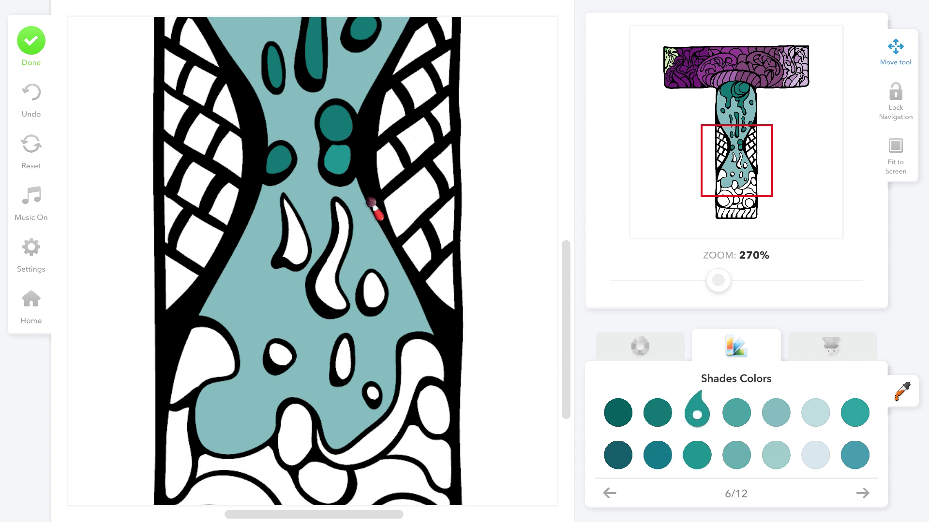
pyautogui.click(343, 152)
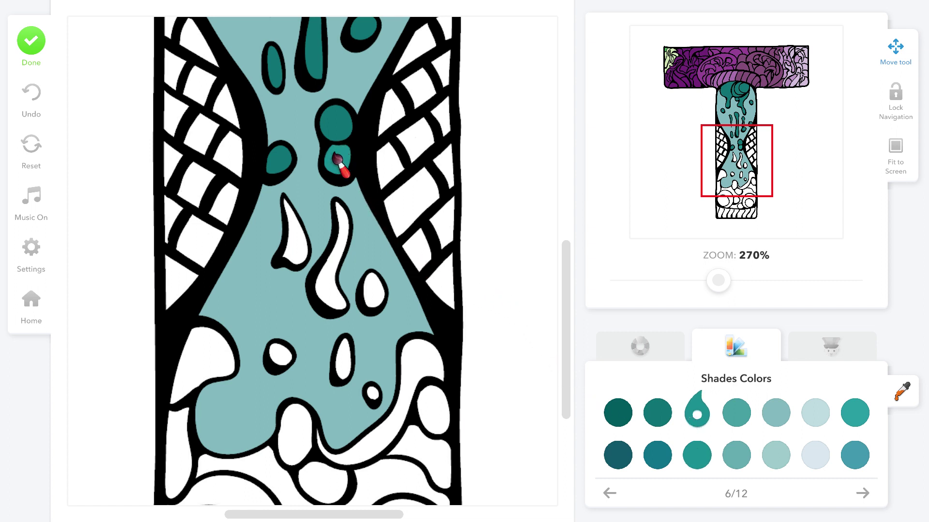
pyautogui.click(339, 159)
# - Refill the lower stacked circle with the dark teal second in page 6's first row, and fill the six drops below the waist
pyautogui.click(658, 417)
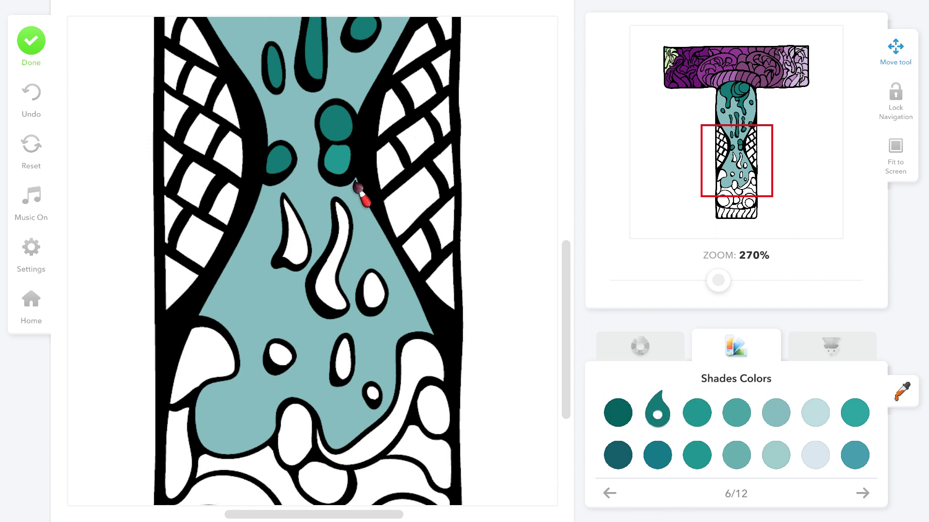
pyautogui.click(345, 161)
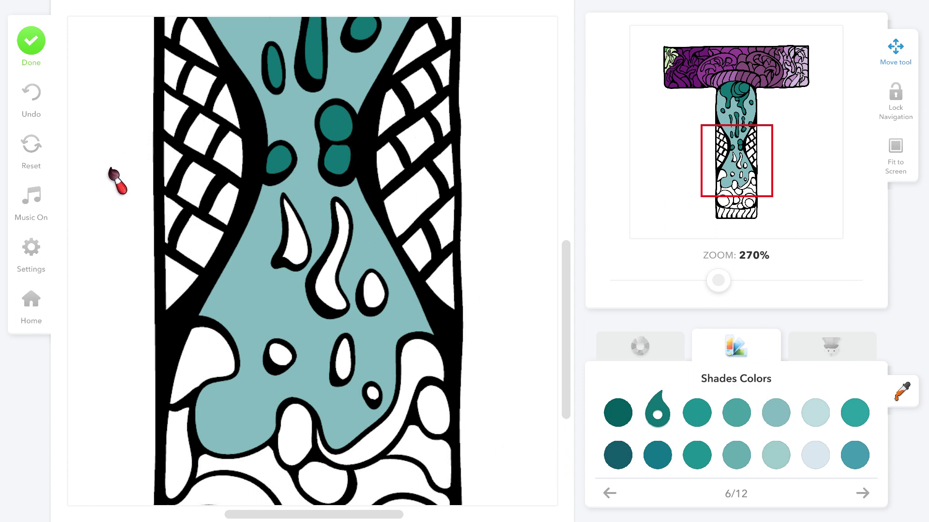
pyautogui.click(292, 252)
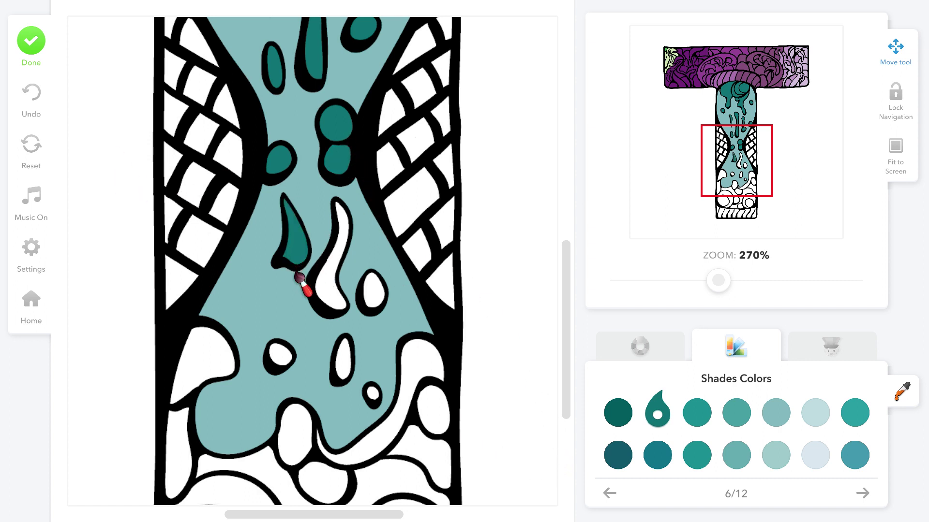
pyautogui.click(324, 301)
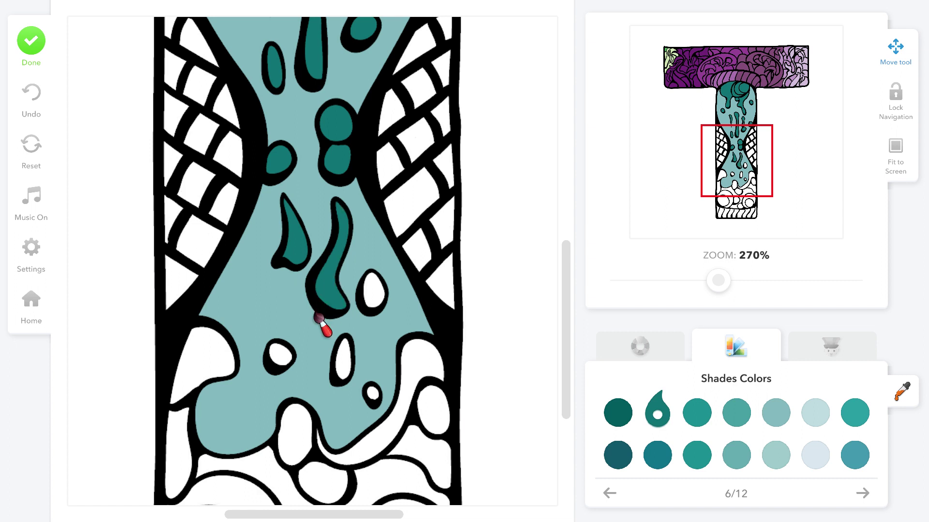
pyautogui.click(279, 364)
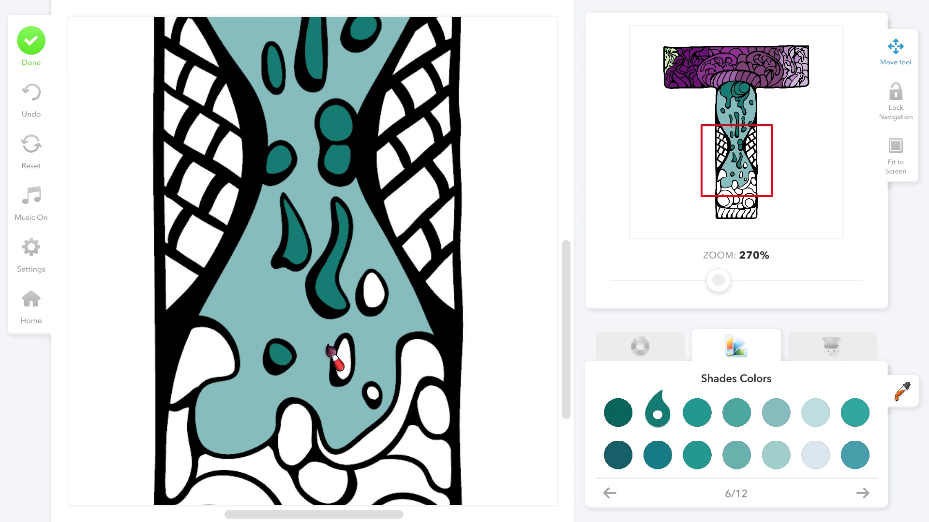
pyautogui.click(342, 363)
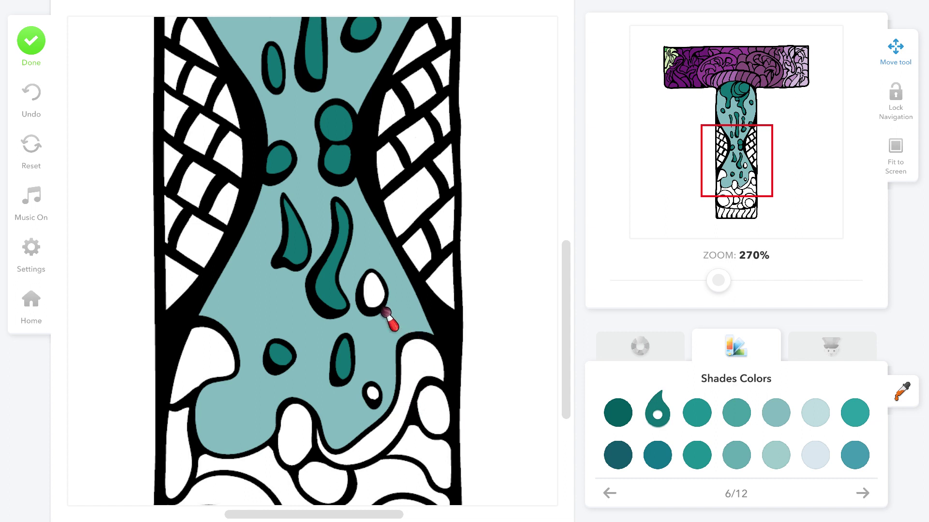
pyautogui.click(374, 291)
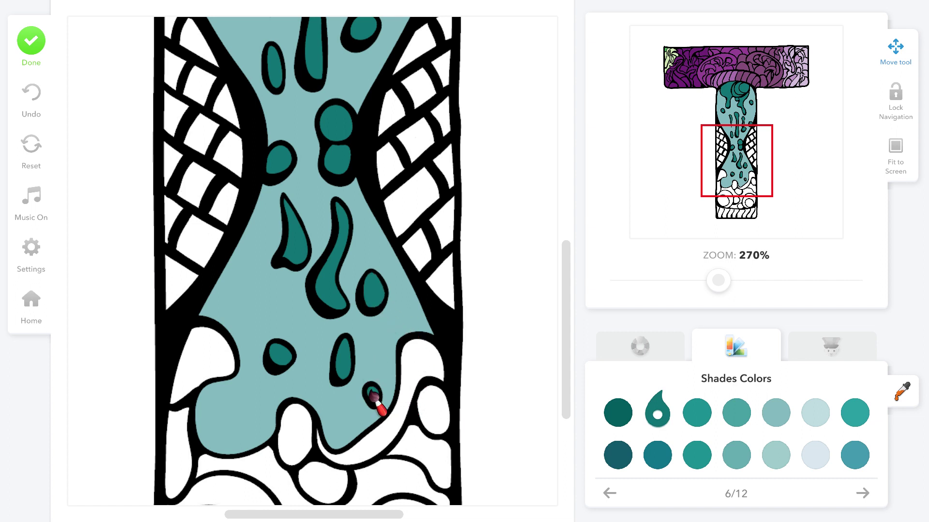
# - Fill the lower stem's right wavy band, oval and edge shape, the background around the circles, and the large right double circle with dark teal
pyautogui.moveTo(736, 206); pyautogui.dragTo(742, 233)
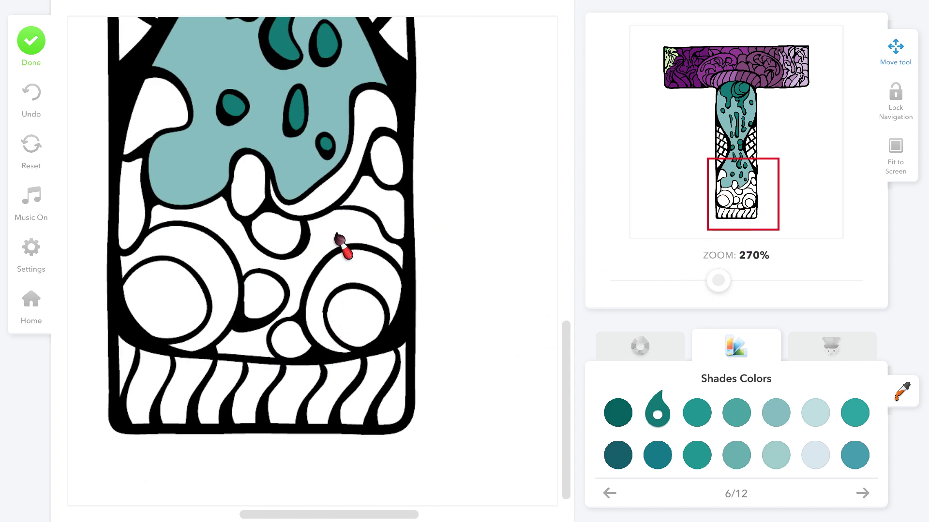
pyautogui.click(385, 124)
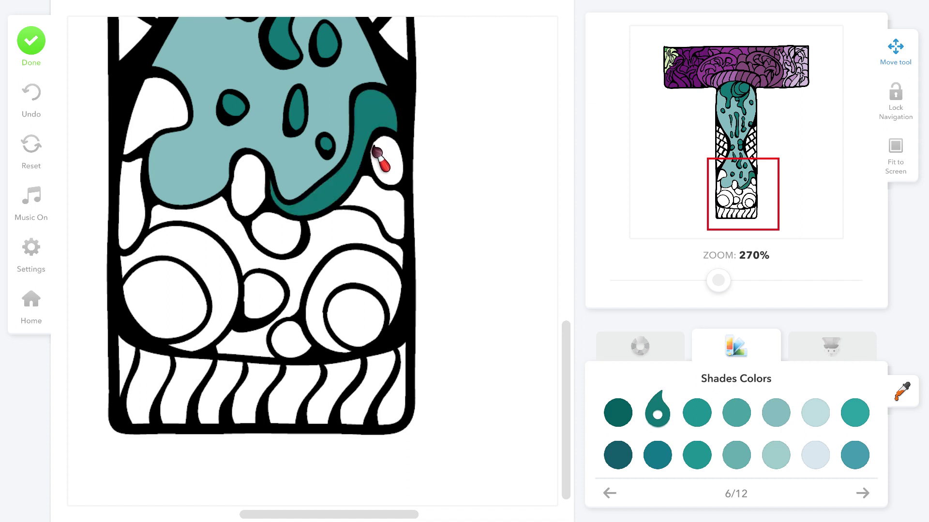
pyautogui.click(394, 173)
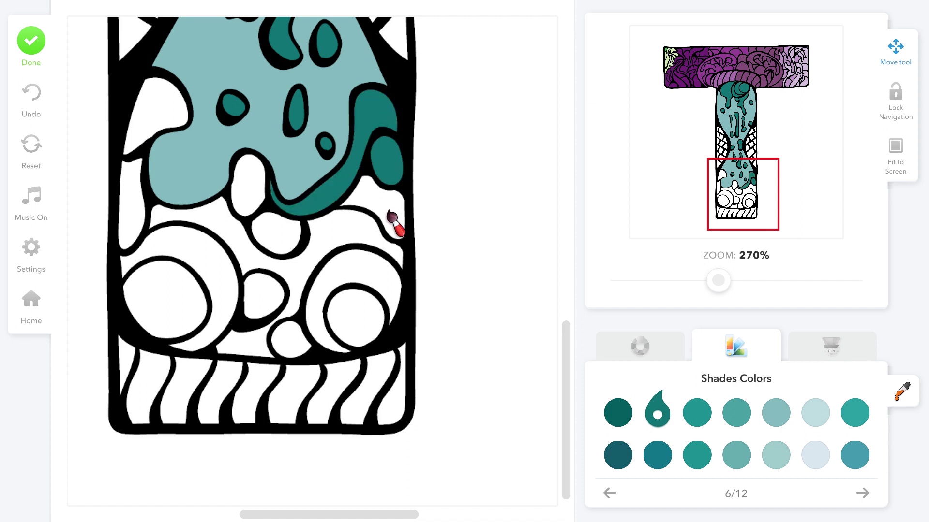
pyautogui.click(394, 219)
pyautogui.click(363, 224)
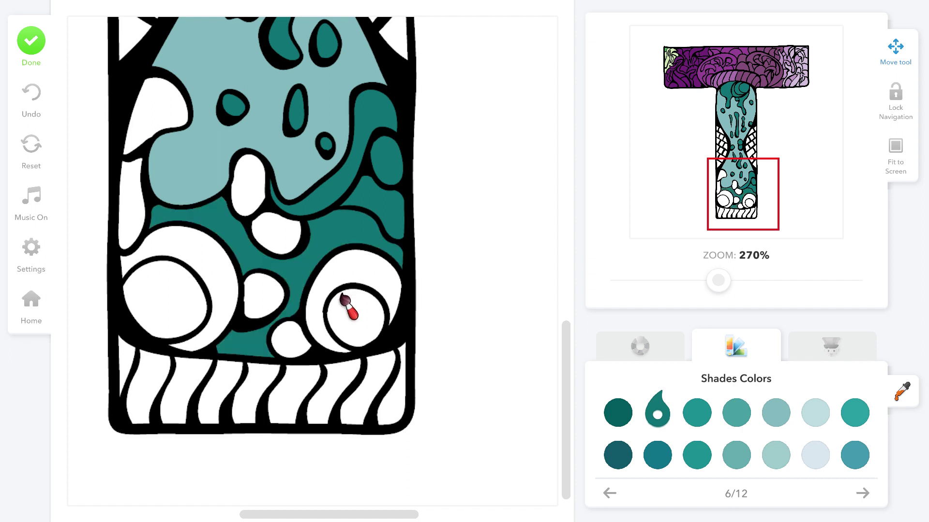
pyautogui.click(369, 269)
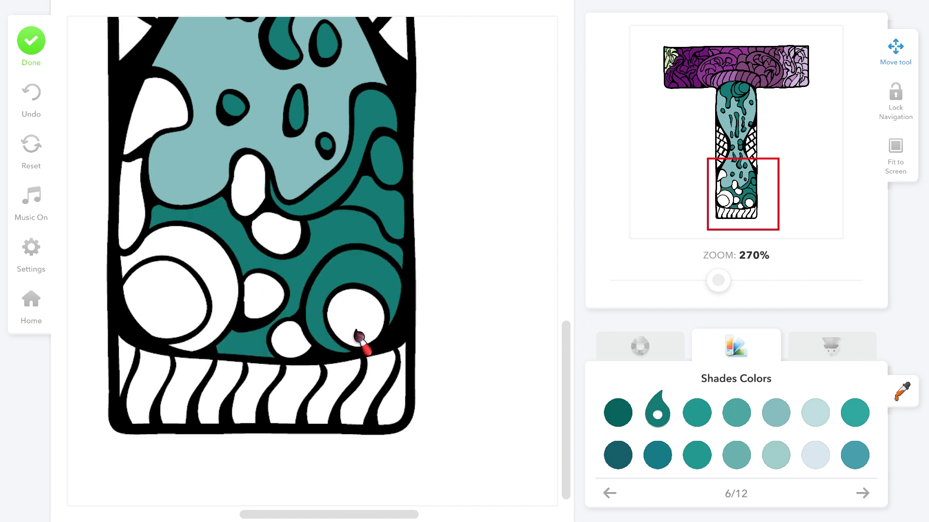
pyautogui.click(360, 330)
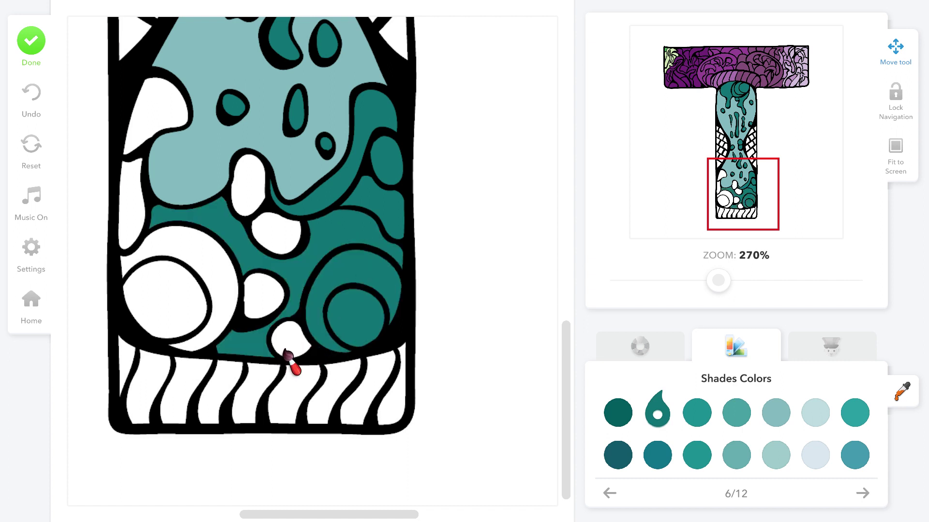
# - Fill the lower stem's three small central circles, upright oval, large left double circle and two left-edge shapes with dark teal
pyautogui.click(283, 340)
pyautogui.click(265, 289)
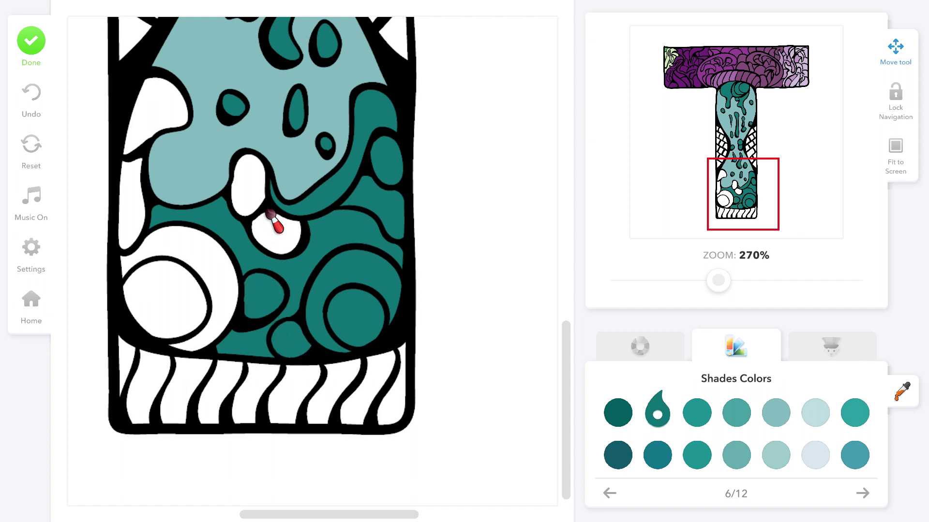
pyautogui.click(274, 234)
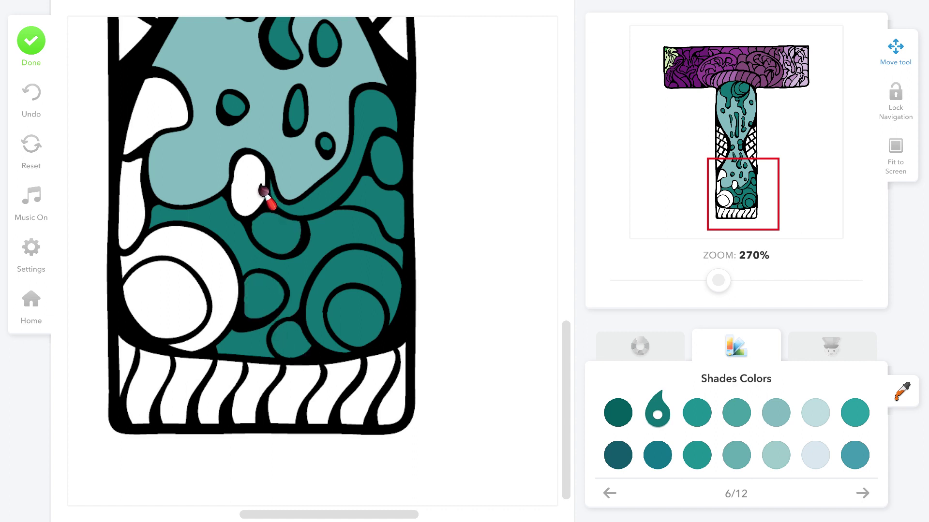
pyautogui.click(261, 187)
pyautogui.click(215, 254)
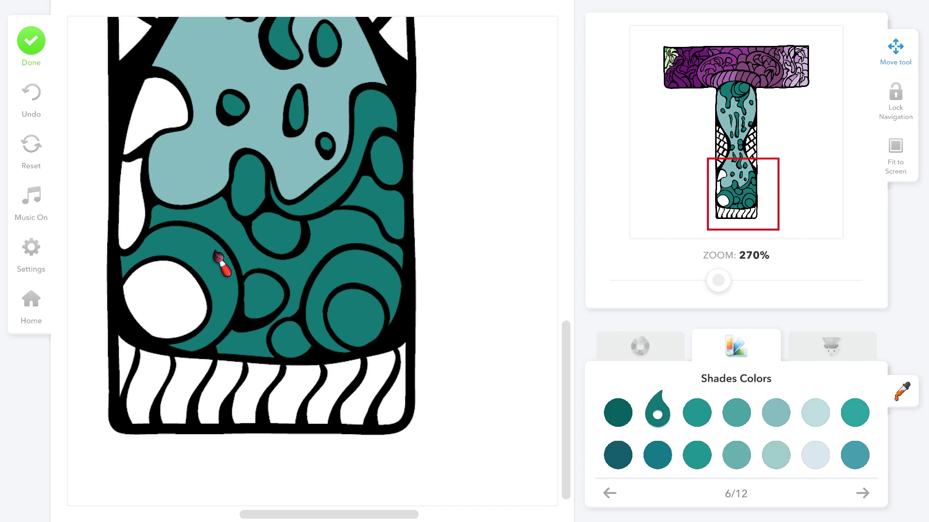
pyautogui.click(191, 302)
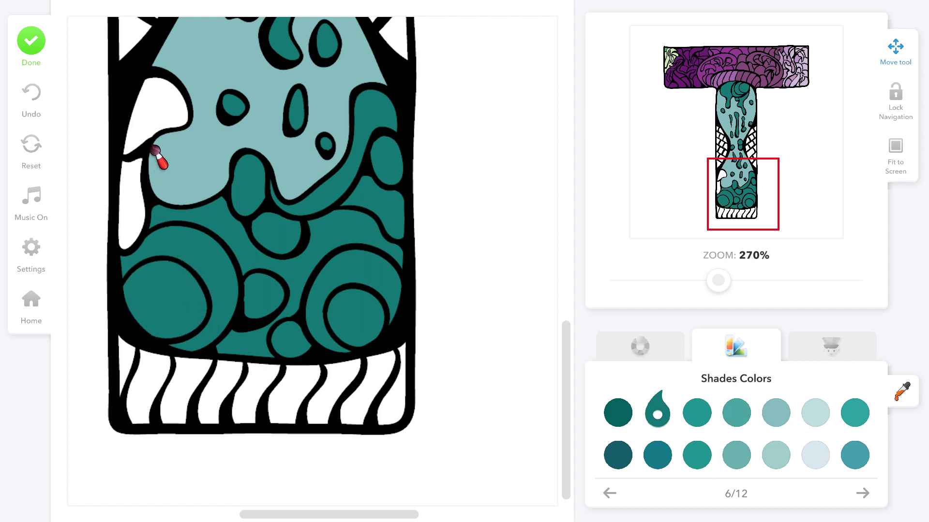
pyautogui.click(154, 126)
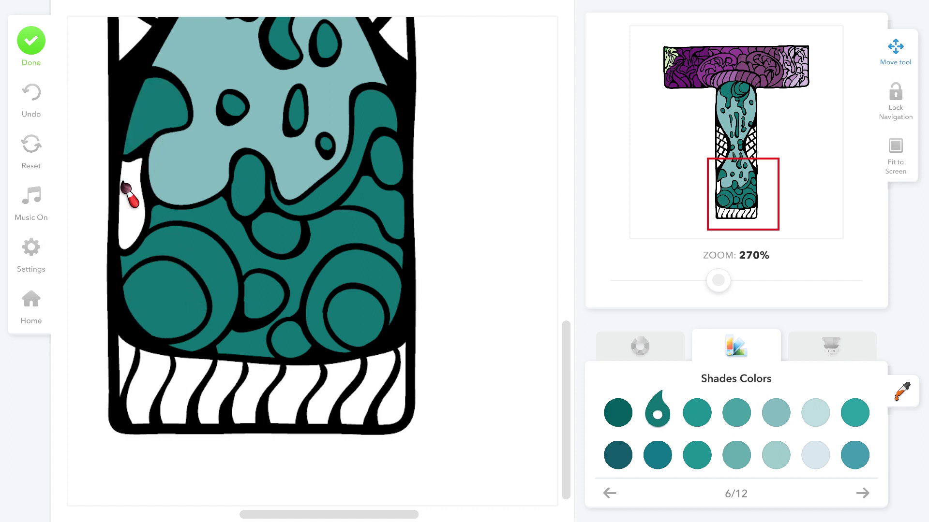
pyautogui.click(128, 210)
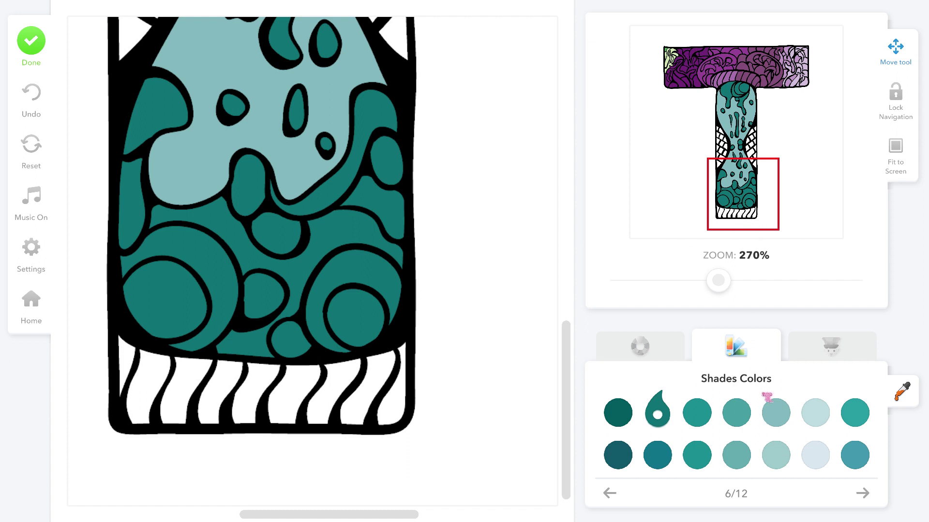
# - Browse the shade palettes from the yellows through to the greys for a color for the stem's striped base
pyautogui.click(865, 492)
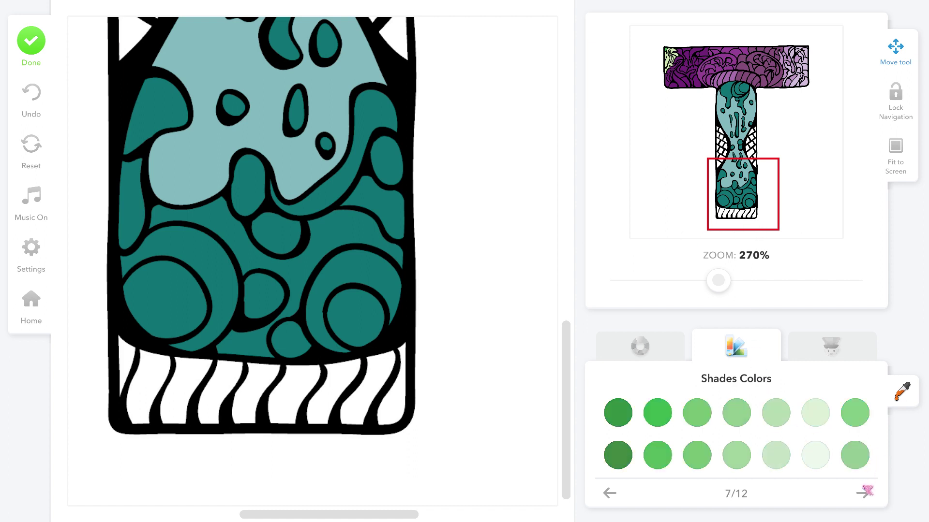
pyautogui.click(610, 494)
pyautogui.click(611, 494)
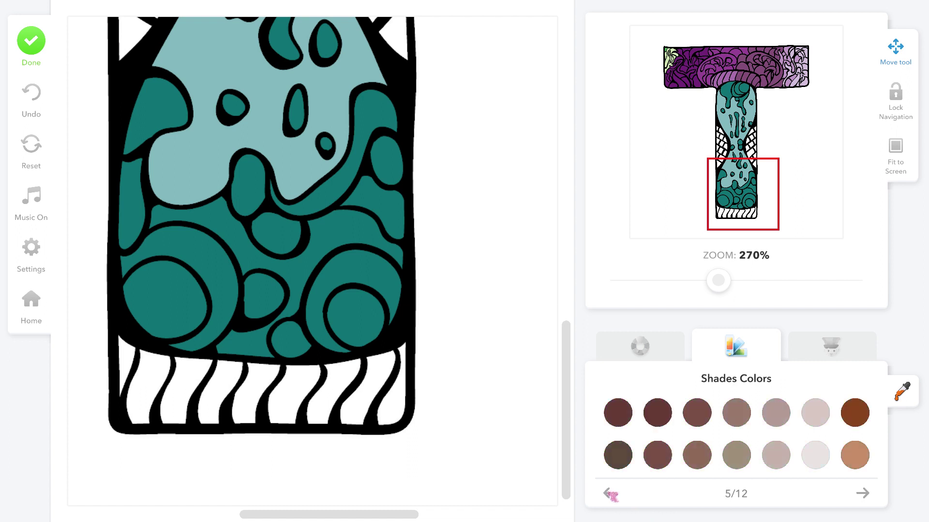
pyautogui.click(610, 494)
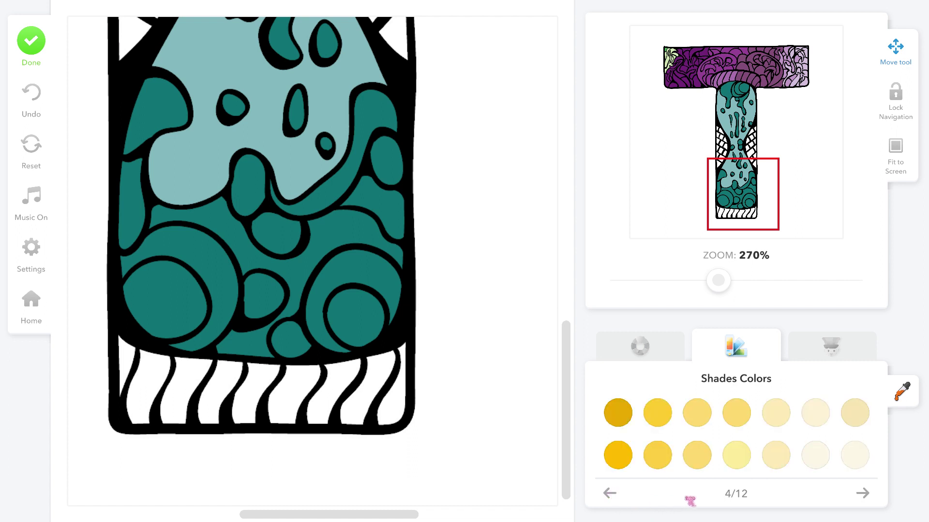
pyautogui.click(871, 497)
pyautogui.click(870, 497)
pyautogui.click(871, 497)
pyautogui.click(871, 498)
pyautogui.click(871, 497)
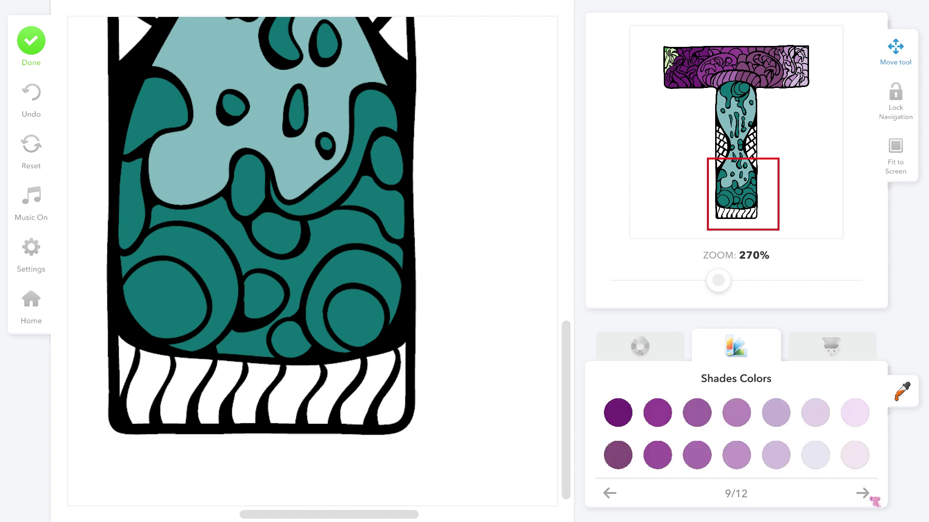
pyautogui.click(874, 500)
pyautogui.click(873, 500)
pyautogui.click(873, 501)
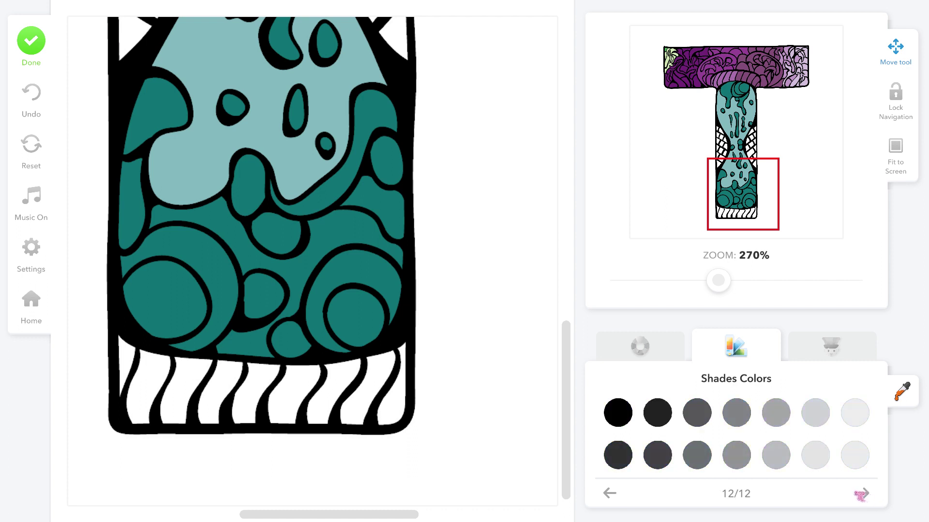
# - Fill all the stripes of the stem's base with the medium blue third in page 11's first row
pyautogui.click(617, 494)
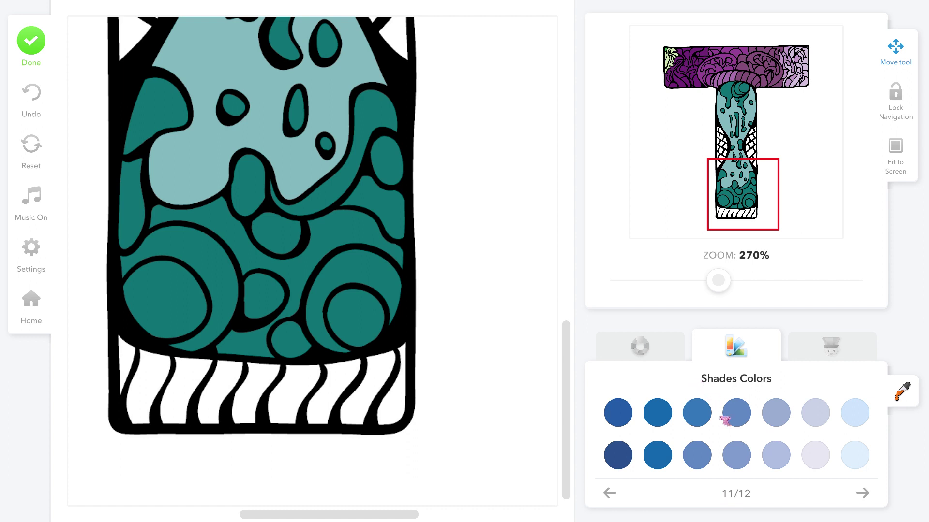
pyautogui.click(697, 413)
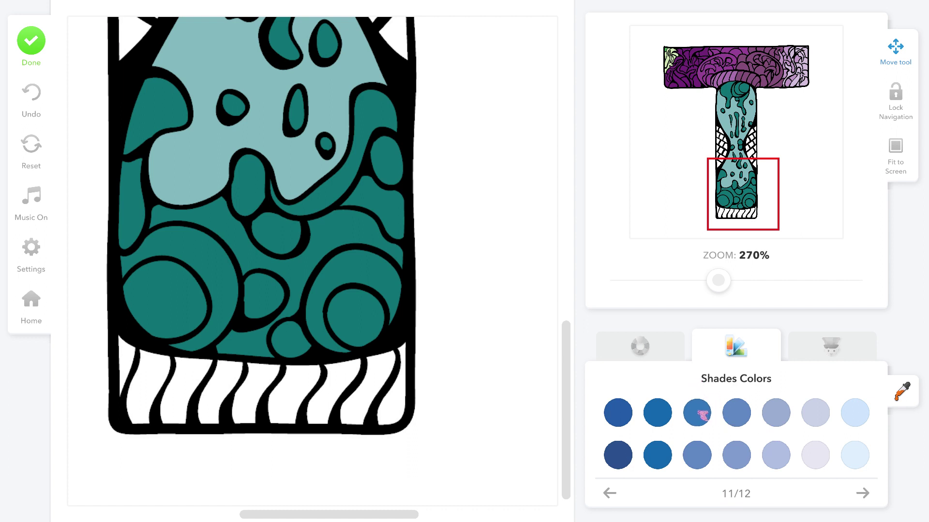
pyautogui.click(396, 402)
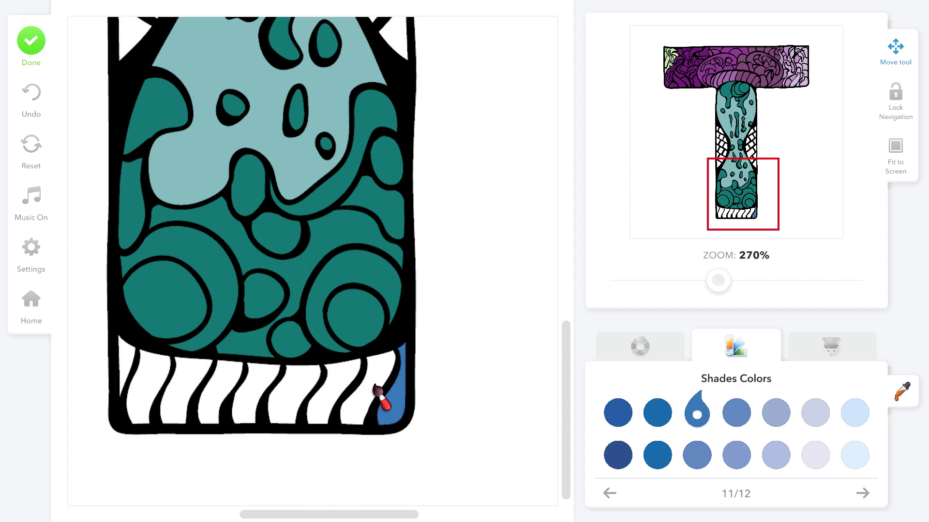
pyautogui.click(369, 389)
pyautogui.click(336, 380)
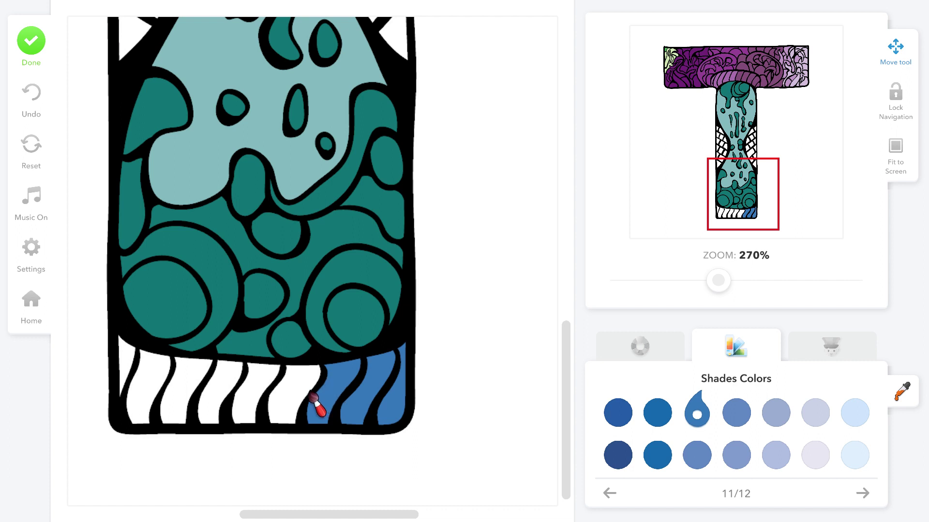
pyautogui.click(301, 381)
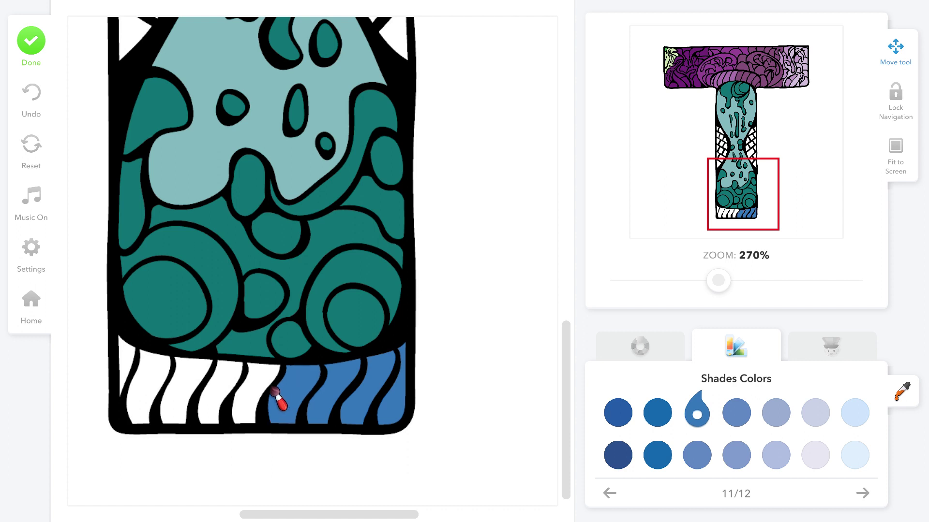
pyautogui.click(258, 374)
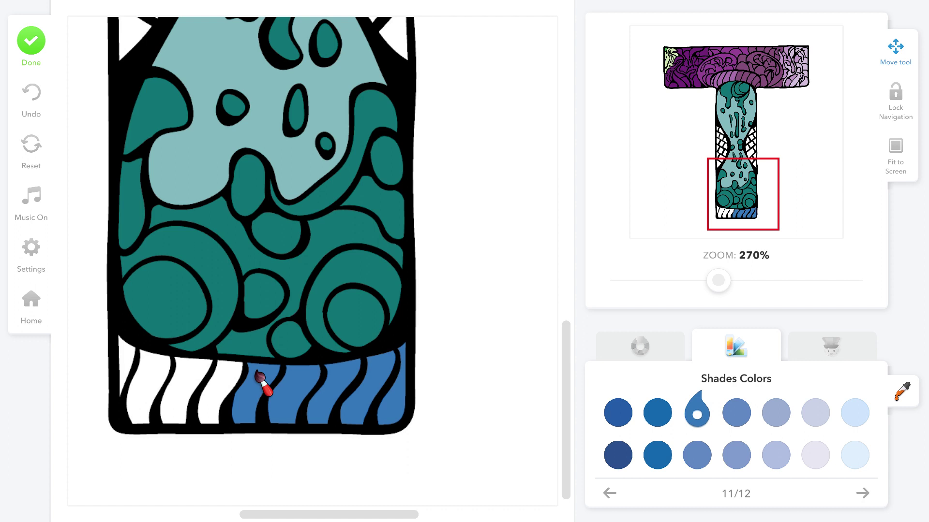
pyautogui.click(228, 386)
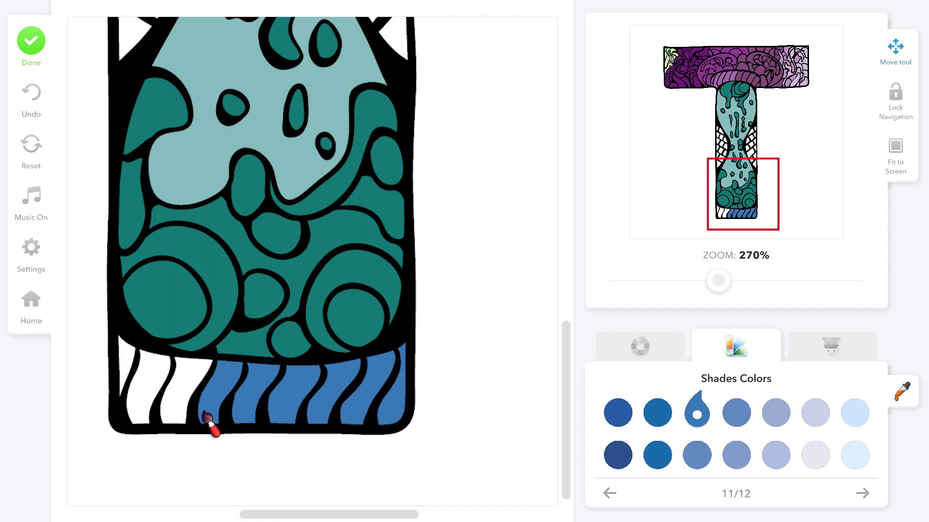
pyautogui.click(172, 382)
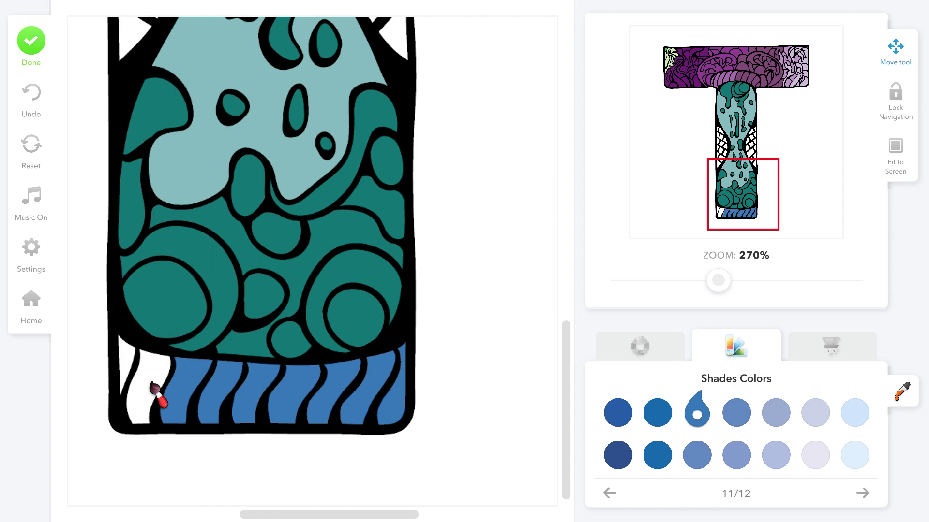
pyautogui.click(154, 387)
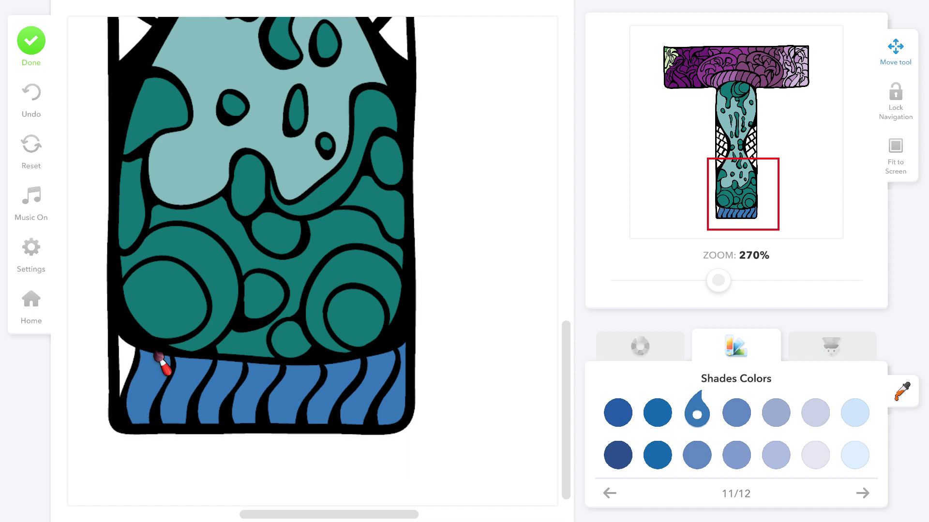
pyautogui.click(122, 359)
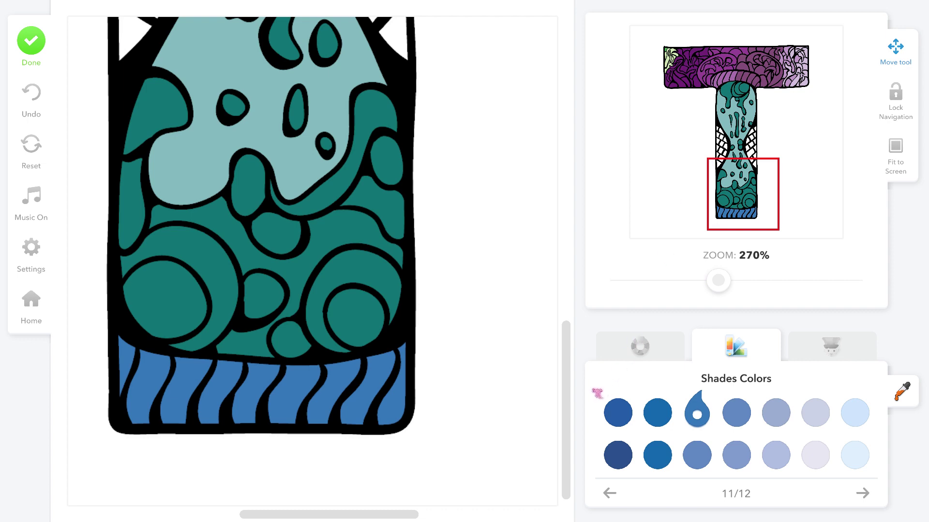
# - Fill the upper three rows of the waist's left brick panel with the periwinkle blue third in page 11's second row
pyautogui.scroll(6, 574, 368)
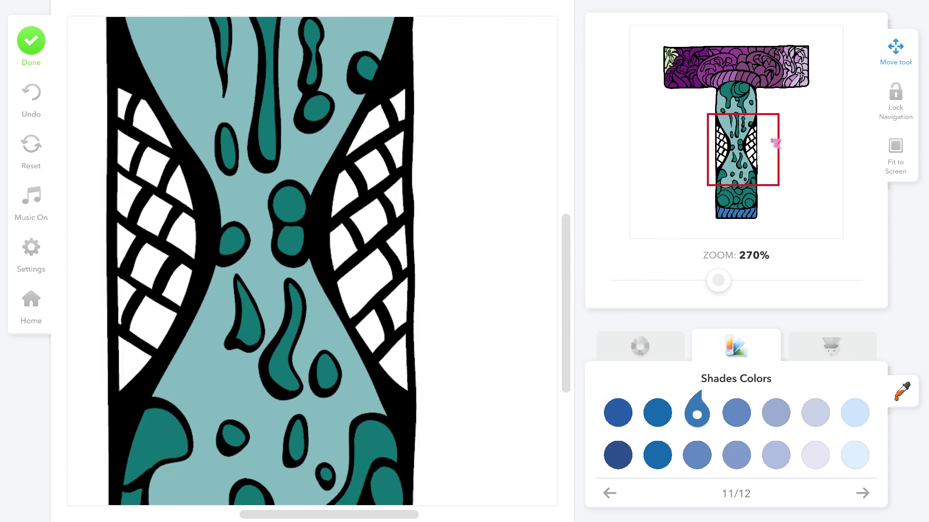
pyautogui.moveTo(773, 141); pyautogui.dragTo(740, 150)
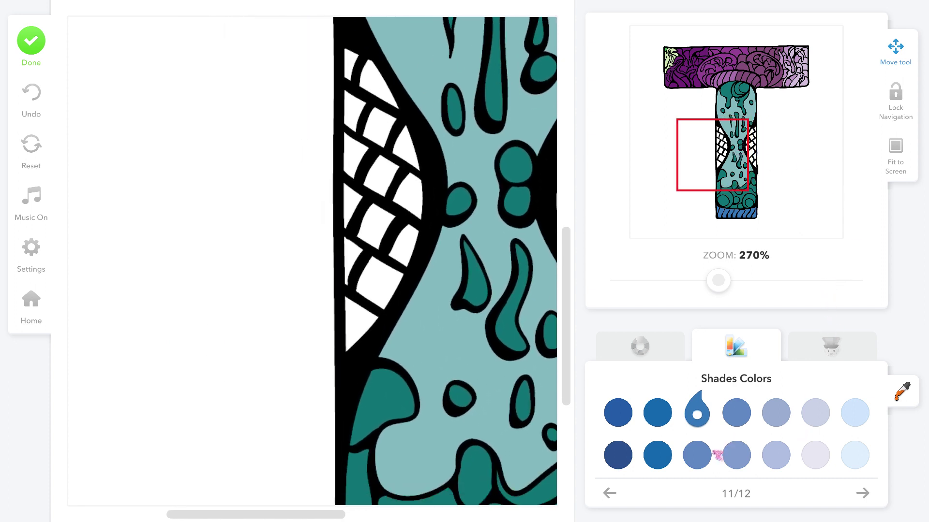
pyautogui.click(696, 455)
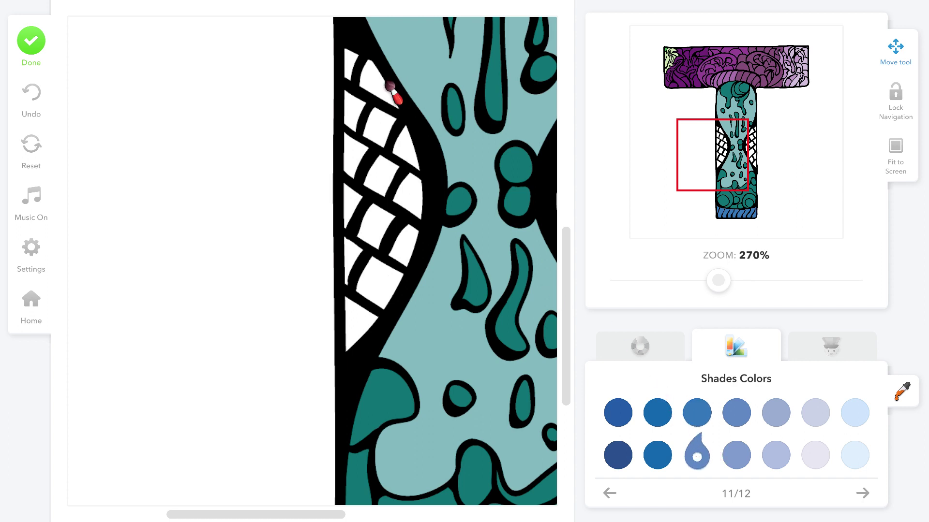
pyautogui.click(353, 71)
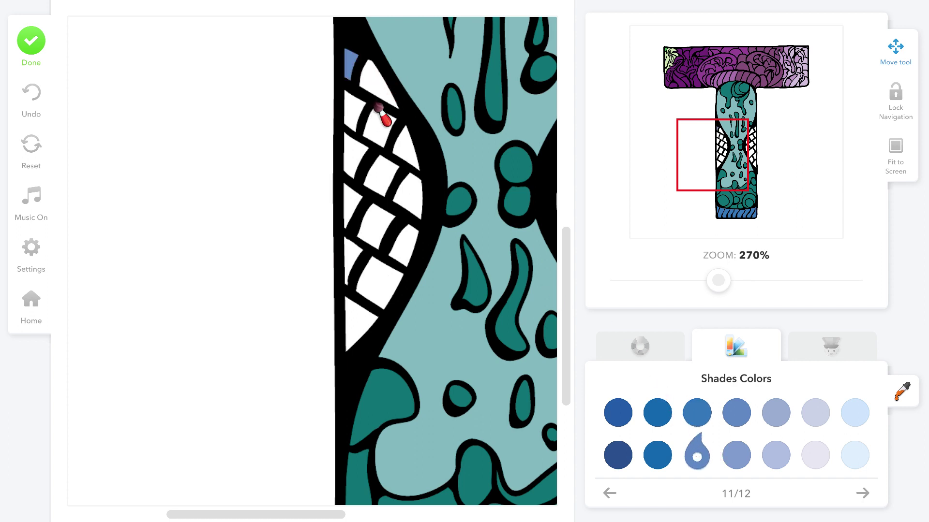
pyautogui.click(356, 125)
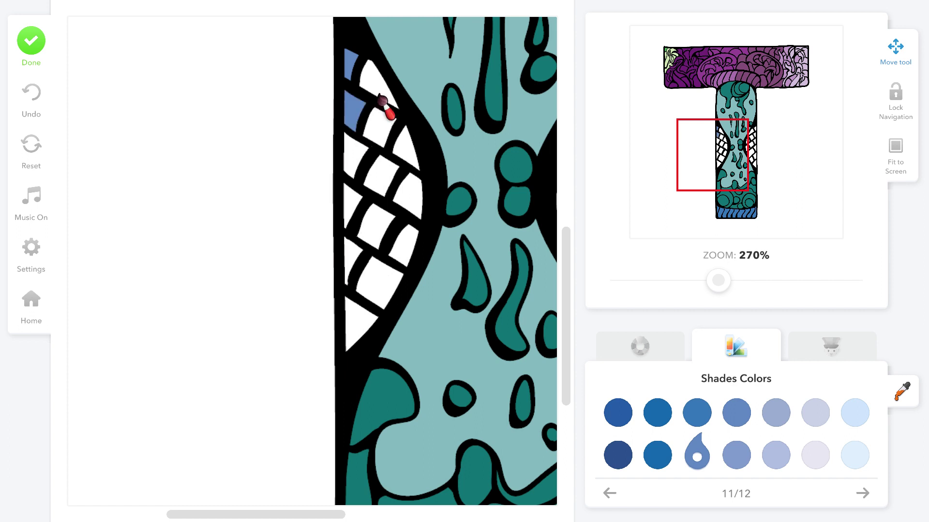
pyautogui.click(383, 104)
pyautogui.click(380, 133)
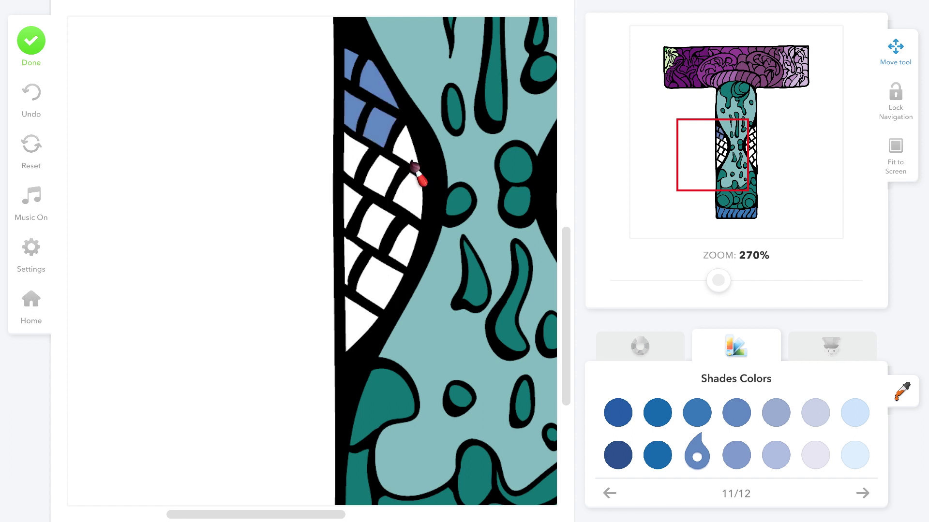
pyautogui.click(413, 159)
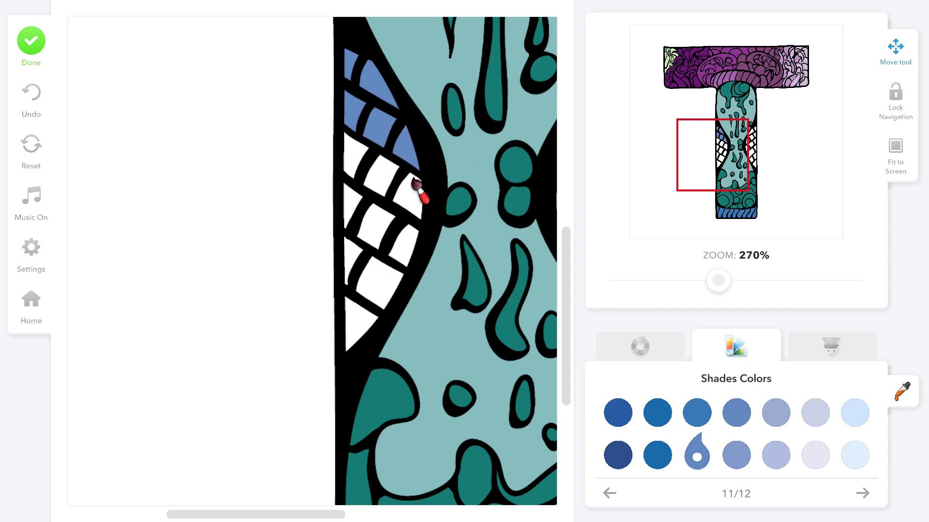
pyautogui.click(415, 184)
pyautogui.click(373, 162)
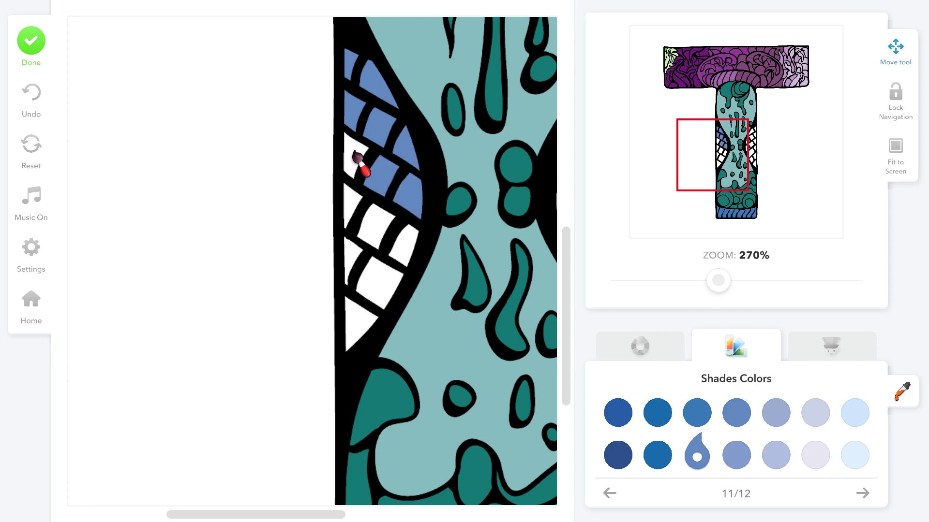
pyautogui.click(358, 157)
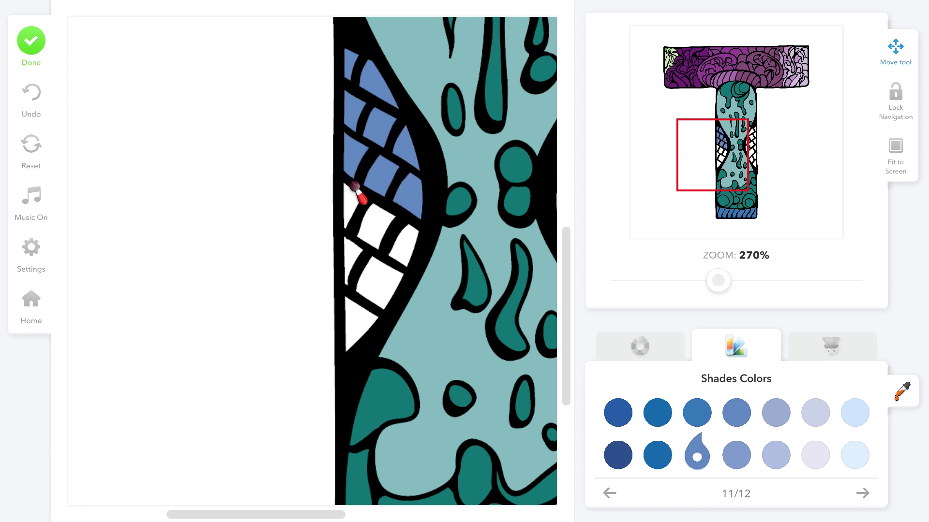
# - Fill the lower two rows and the bottom triangle of the left brick panel with the same periwinkle blue
pyautogui.click(359, 213)
pyautogui.click(387, 237)
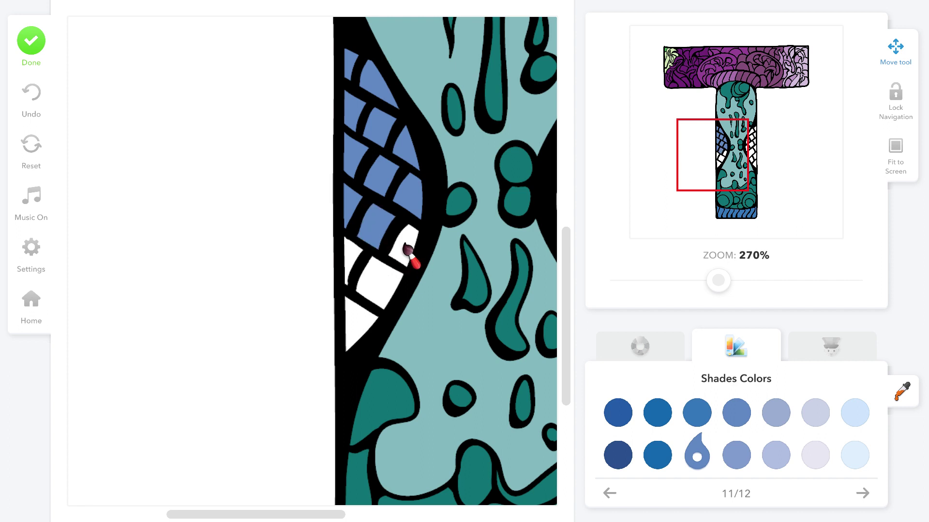
pyautogui.click(406, 247)
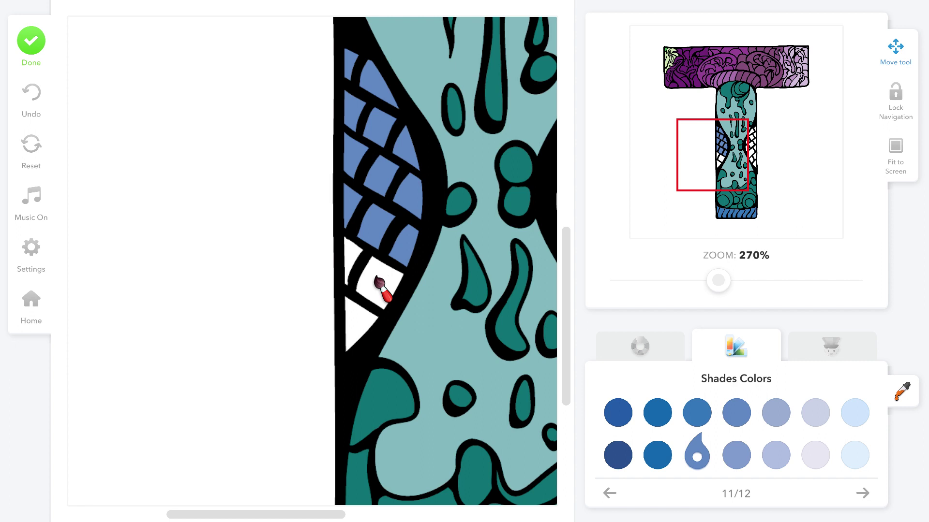
pyautogui.click(378, 283)
pyautogui.click(349, 256)
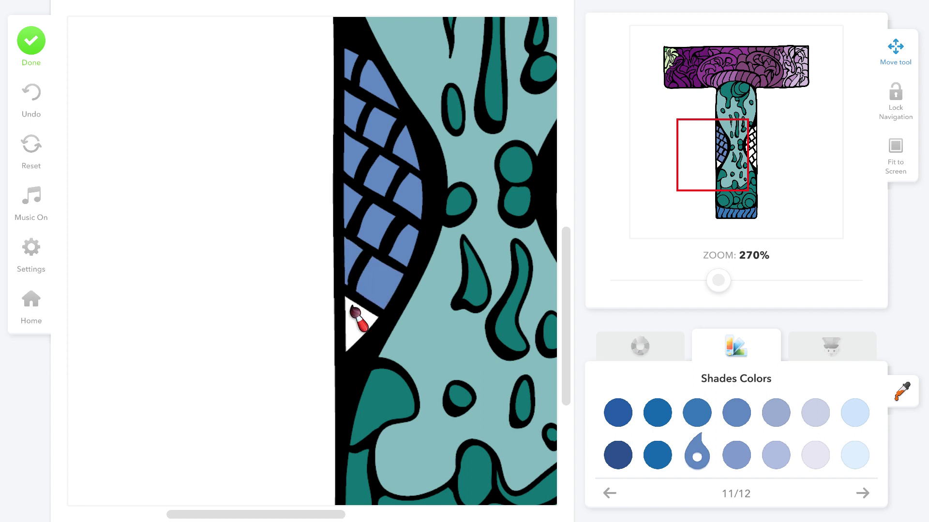
pyautogui.click(356, 327)
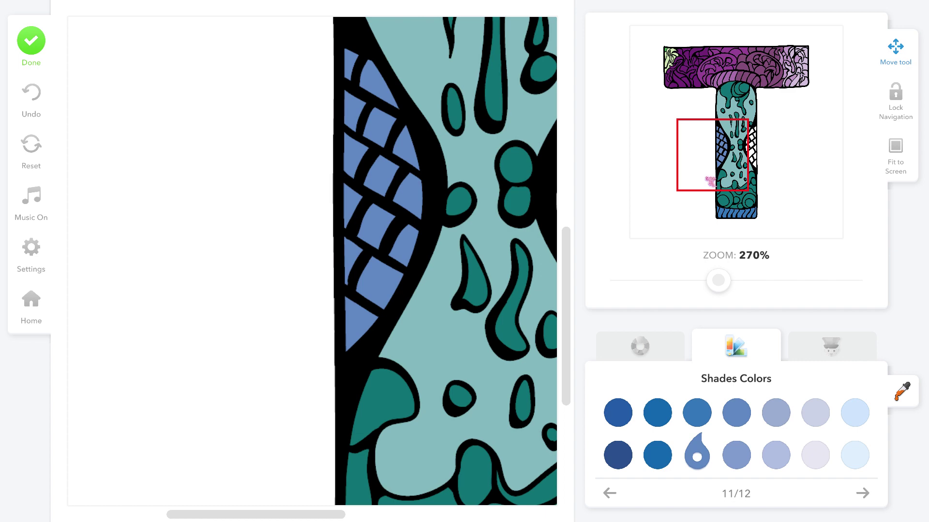
# - Fill the upper three rows of the waist's right brick panel with the periwinkle blue used on the left panel
pyautogui.moveTo(711, 180); pyautogui.dragTo(749, 174)
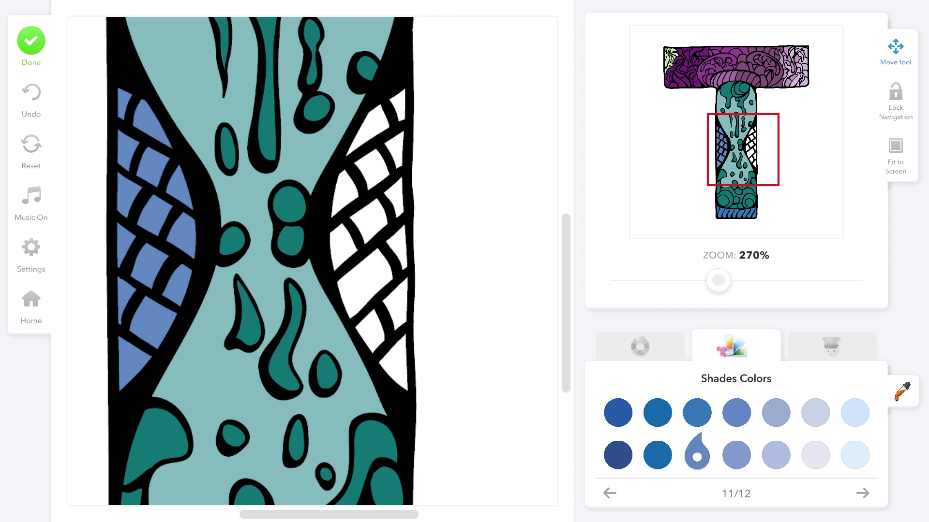
pyautogui.click(404, 110)
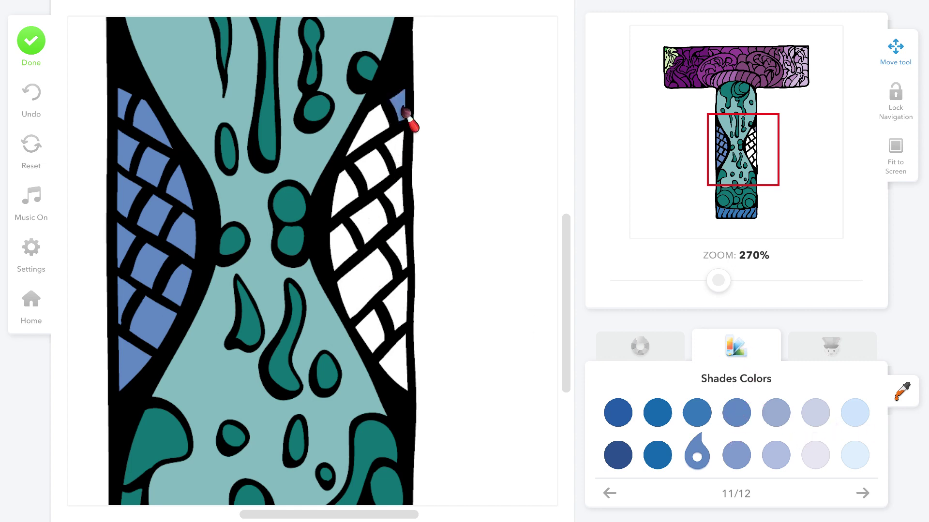
pyautogui.click(381, 136)
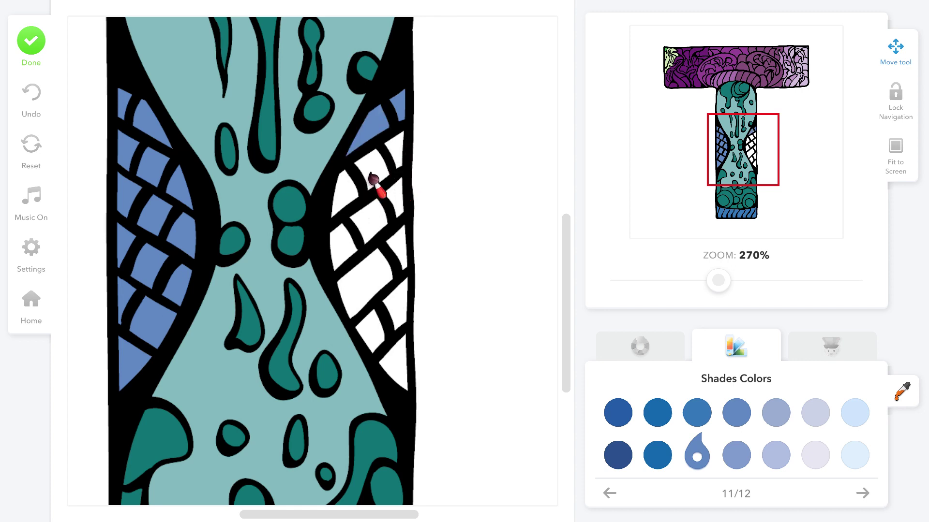
pyautogui.click(372, 179)
pyautogui.click(350, 198)
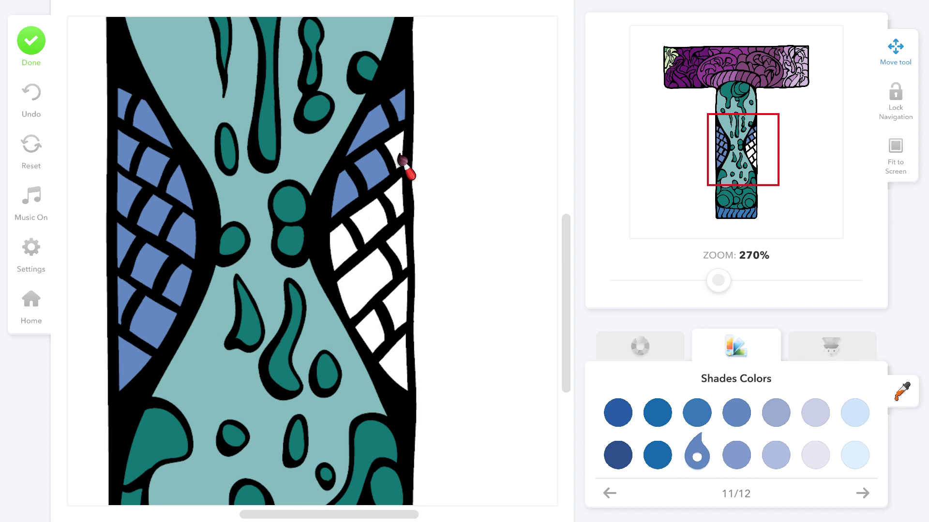
pyautogui.click(401, 160)
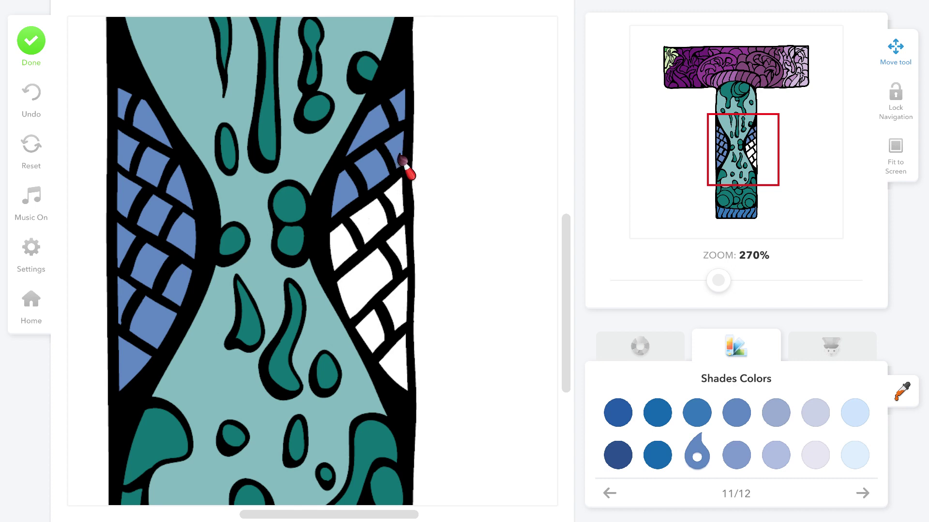
pyautogui.click(400, 198)
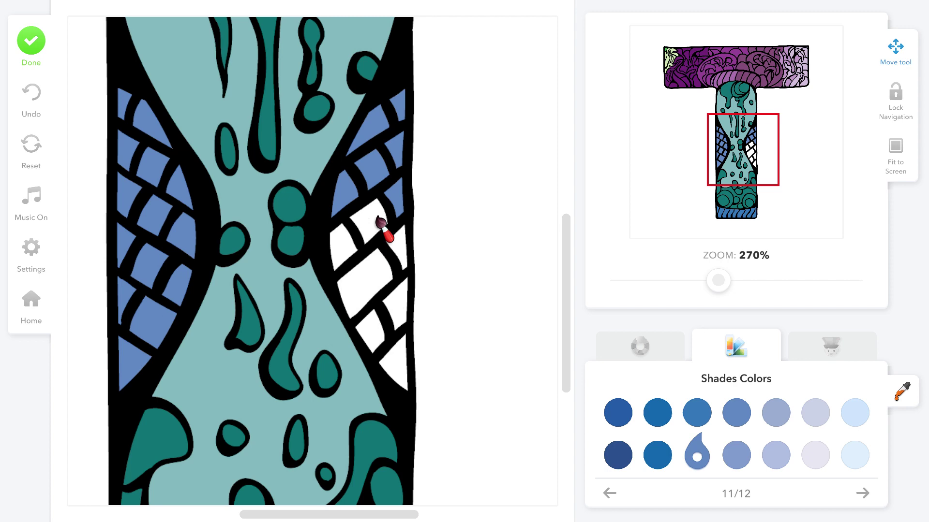
pyautogui.click(361, 231)
pyautogui.click(349, 241)
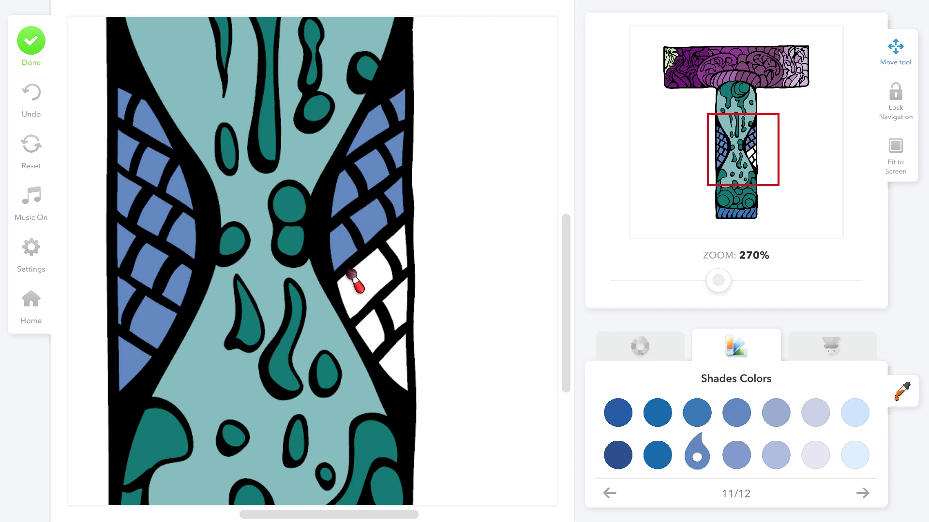
# - Fill the remaining two rows and the bottom triangle of the right brick panel with periwinkle blue
pyautogui.click(398, 249)
pyautogui.scroll(1, 404, 261)
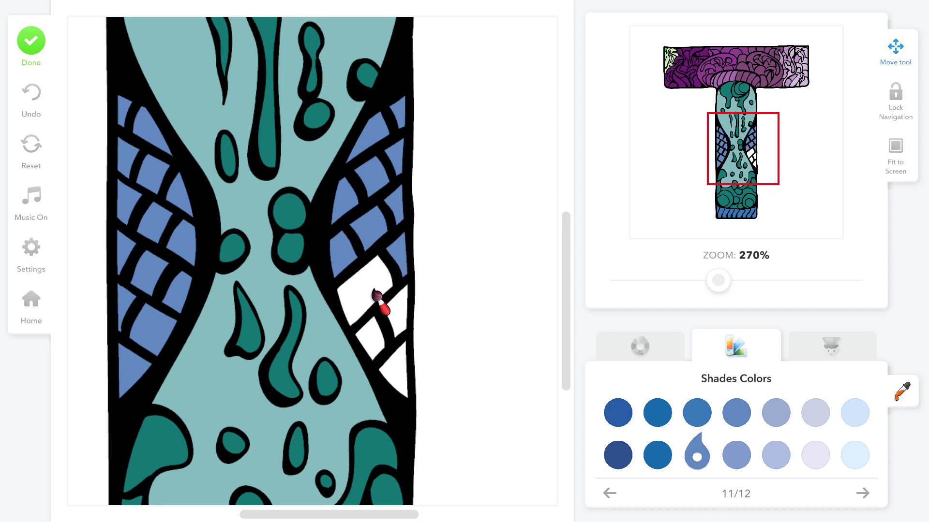
pyautogui.click(374, 293)
pyautogui.click(374, 337)
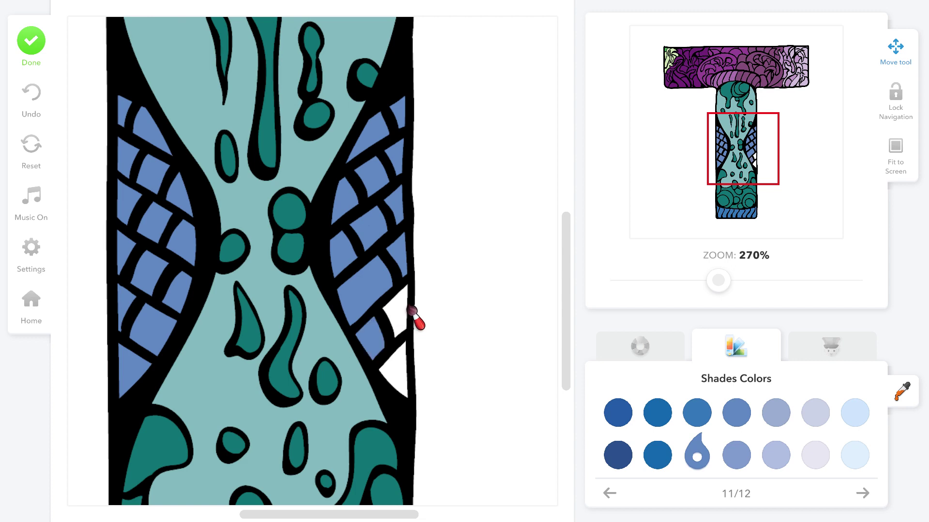
pyautogui.click(403, 316)
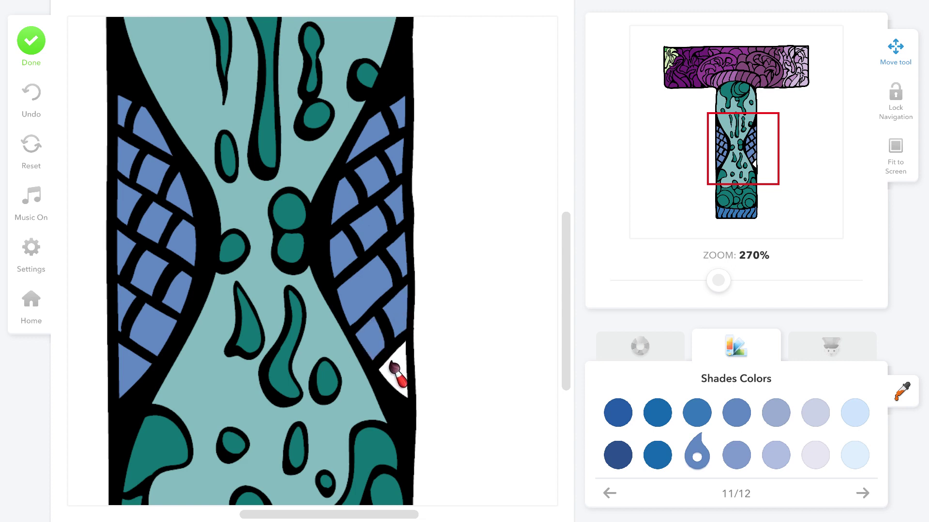
pyautogui.click(396, 372)
# - Recolor the tiny corner piece at the crossbar's upper-left tip with the dark purple that opens page 9 of Shades Colors
pyautogui.moveTo(714, 288); pyautogui.dragTo(593, 309)
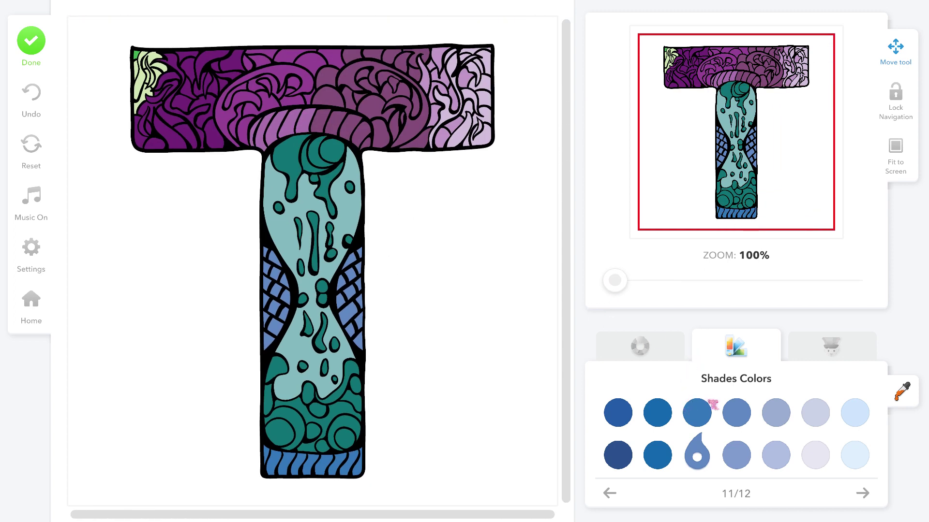
pyautogui.click(606, 493)
pyautogui.click(607, 493)
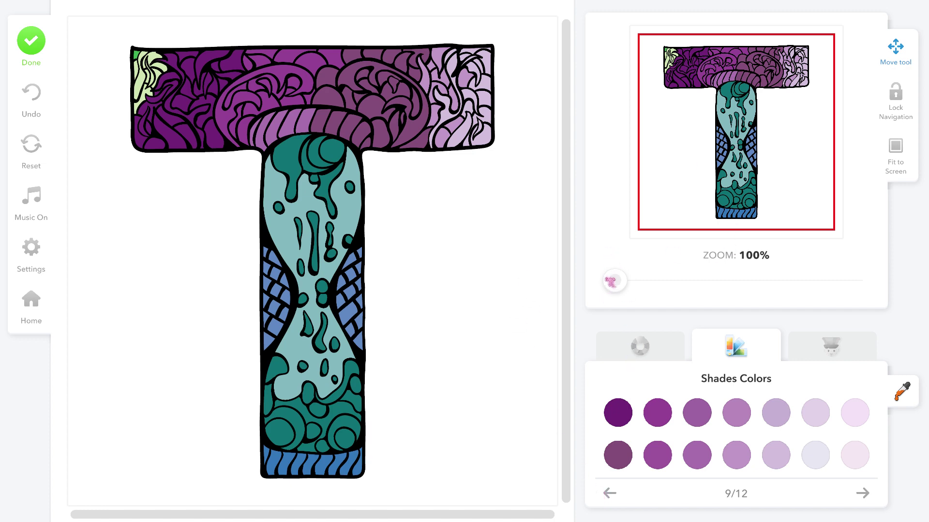
pyautogui.moveTo(612, 281); pyautogui.dragTo(669, 280)
pyautogui.moveTo(697, 183); pyautogui.dragTo(634, 66)
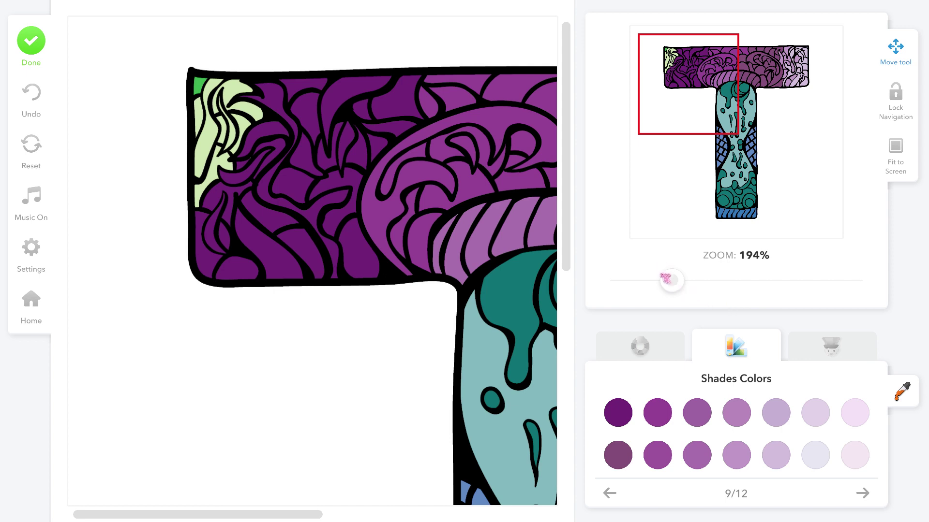
pyautogui.moveTo(666, 279); pyautogui.dragTo(715, 283)
pyautogui.moveTo(687, 98); pyautogui.dragTo(682, 74)
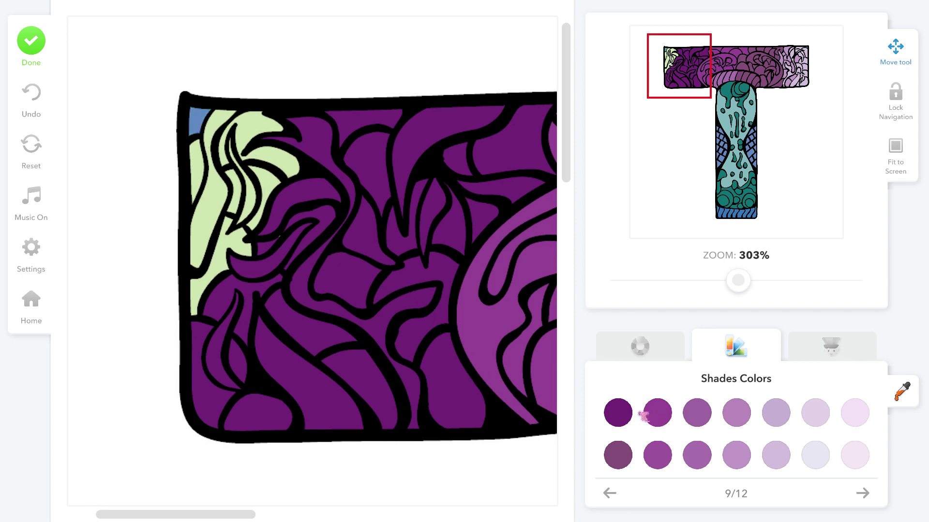
pyautogui.click(622, 413)
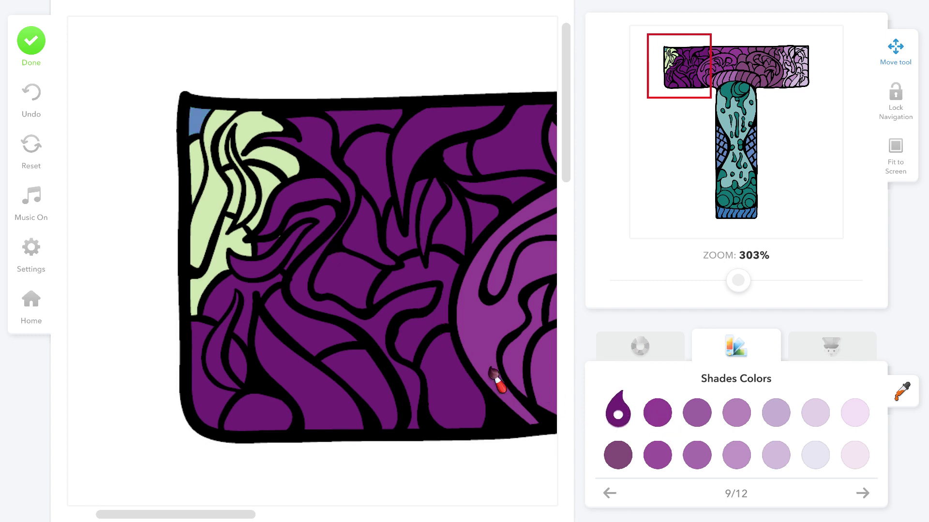
pyautogui.click(202, 128)
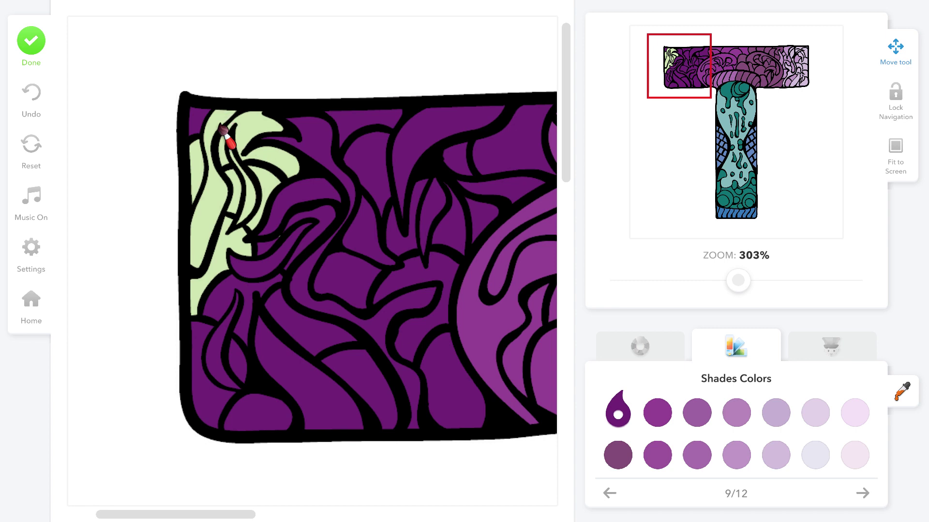
# - Fill all the pale green pieces at the crossbar's left end with the same dark purple
pyautogui.hscroll(-1, 225, 141)
pyautogui.hscroll(1, 270, 150)
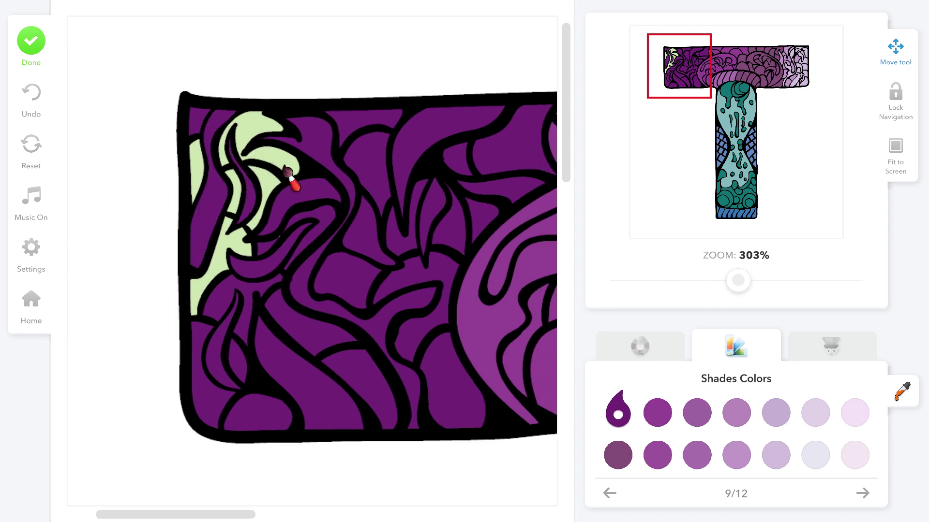
pyautogui.click(277, 180)
pyautogui.click(274, 196)
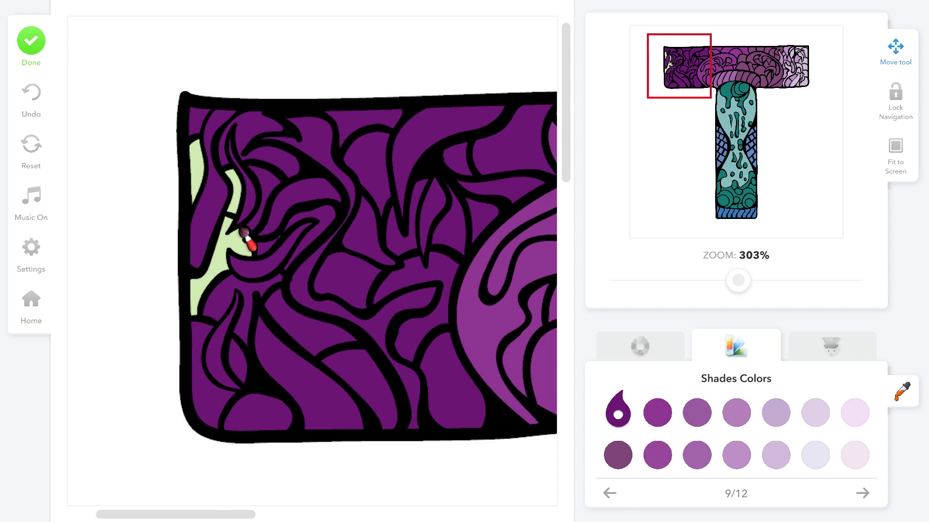
pyautogui.click(235, 251)
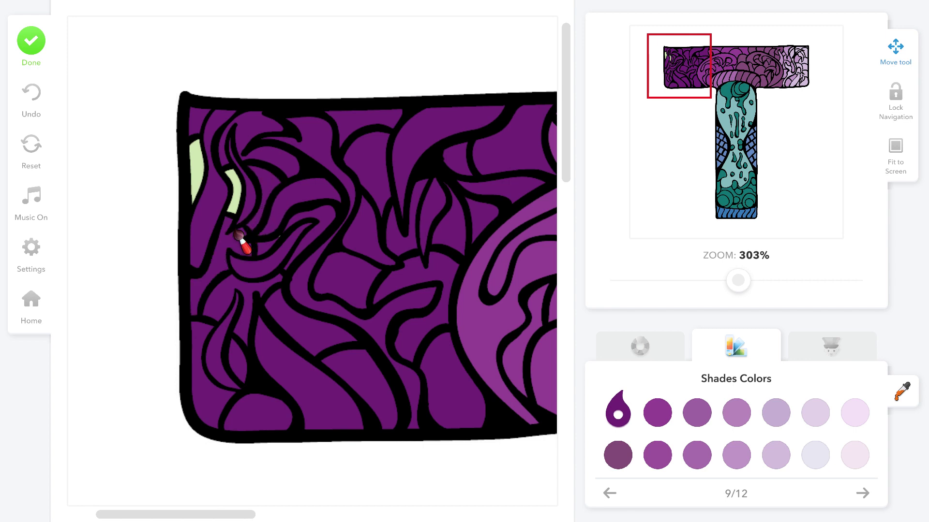
pyautogui.click(239, 205)
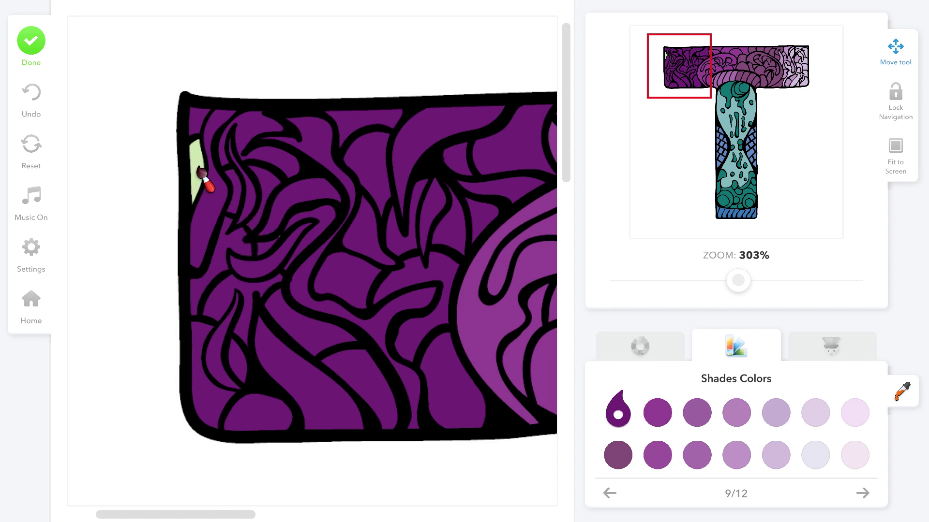
pyautogui.click(200, 170)
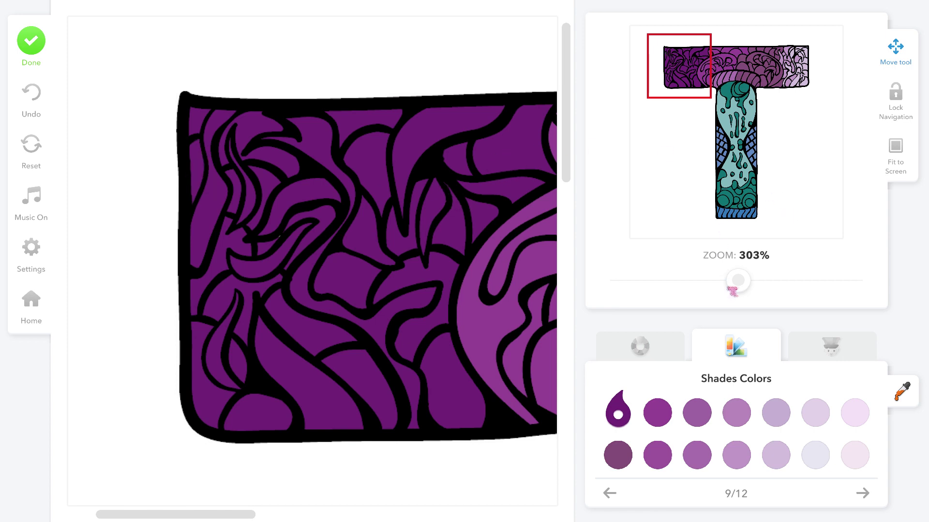
# - Try filling the background around the letter T with magenta from page 1 of Standard Colors
pyautogui.moveTo(738, 280); pyautogui.dragTo(602, 278)
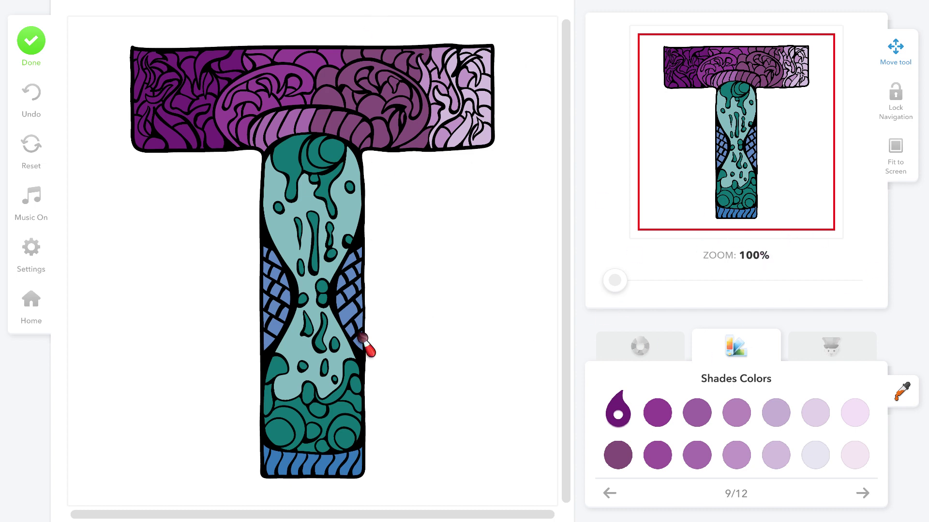
pyautogui.click(665, 352)
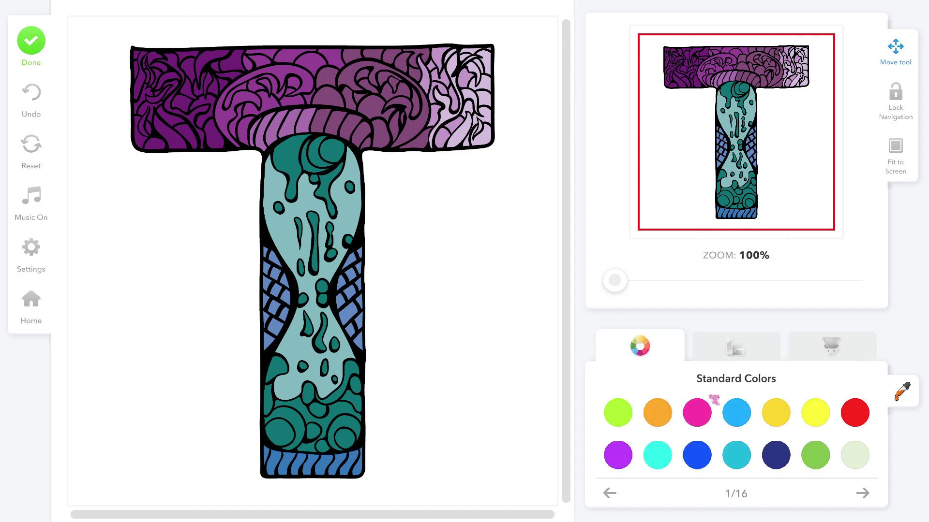
pyautogui.click(696, 412)
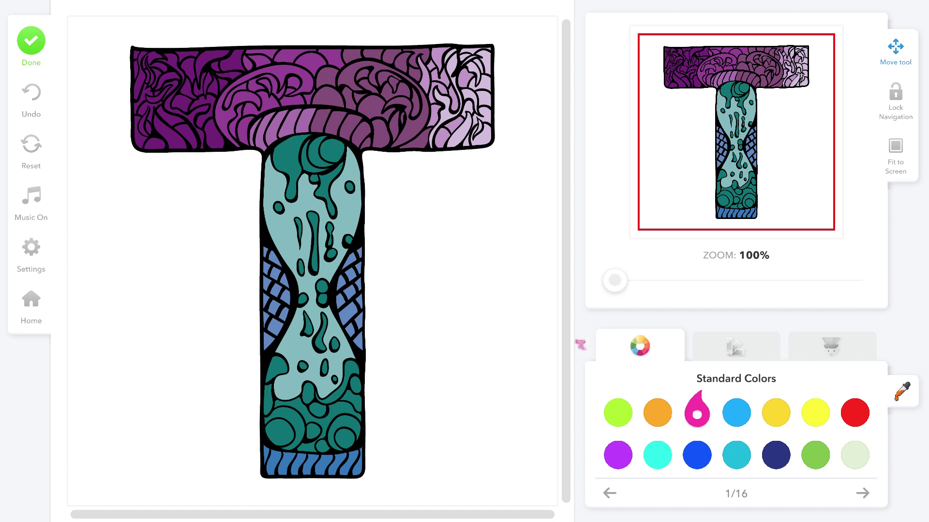
pyautogui.click(515, 321)
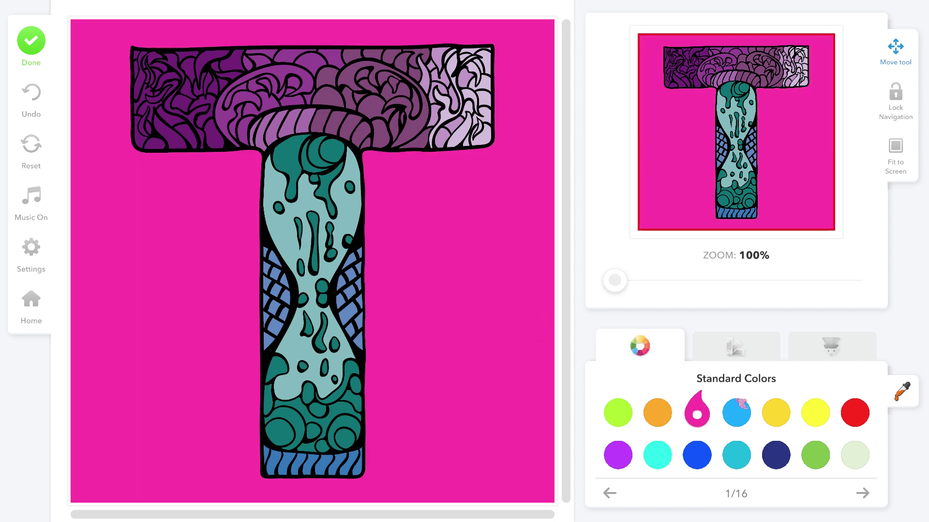
# - Fill the background with the dark navy blue from Standard Colors and finish coloring to move on to the filters
pyautogui.click(774, 455)
pyautogui.click(521, 368)
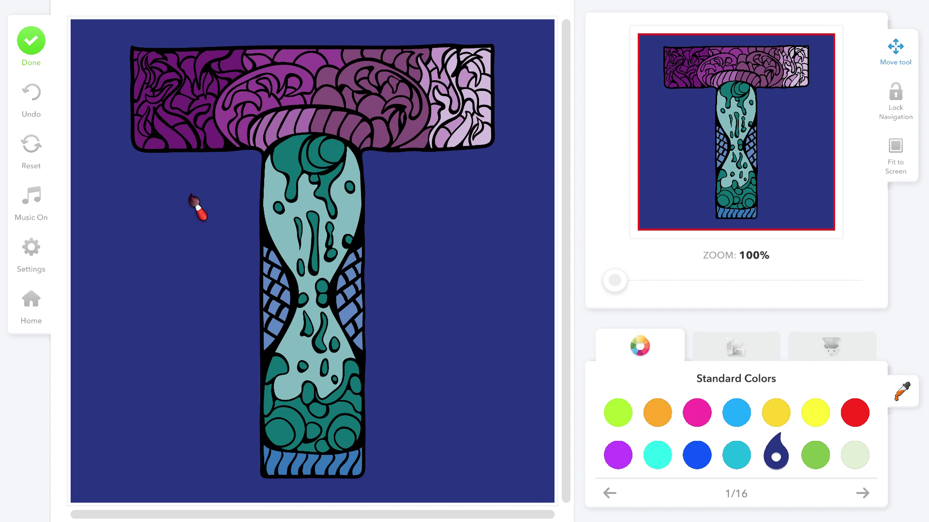
pyautogui.click(30, 40)
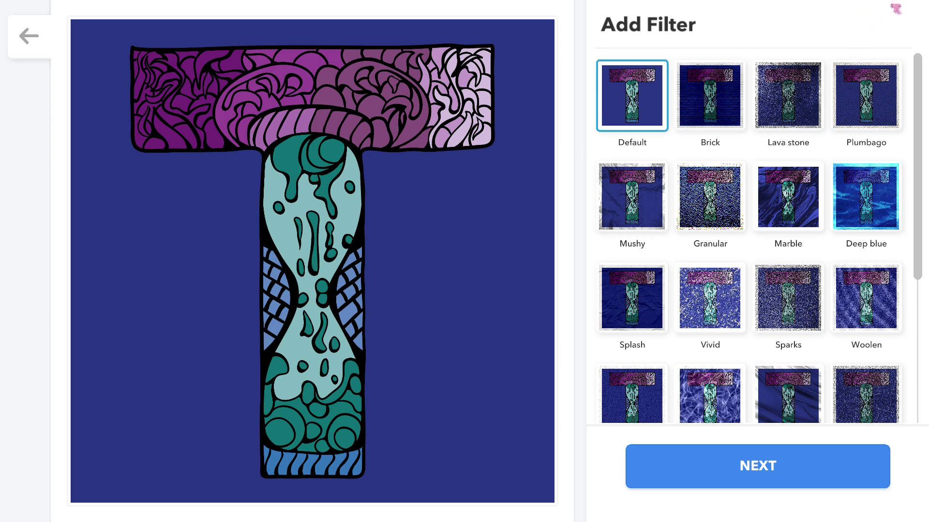